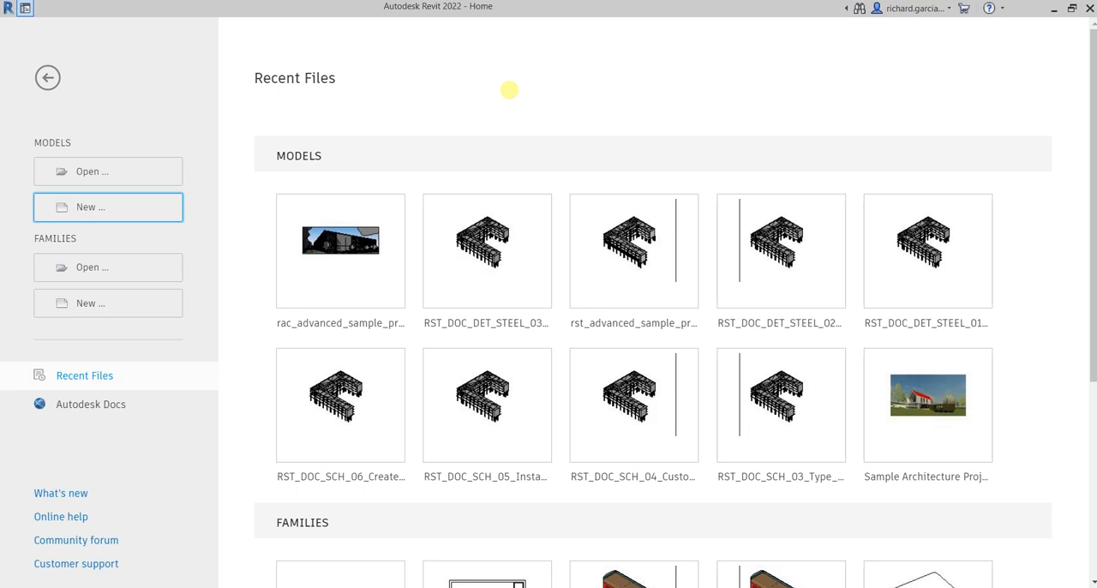
# Step: Create a new project from the Architectural Template
pyautogui.click(91, 215)
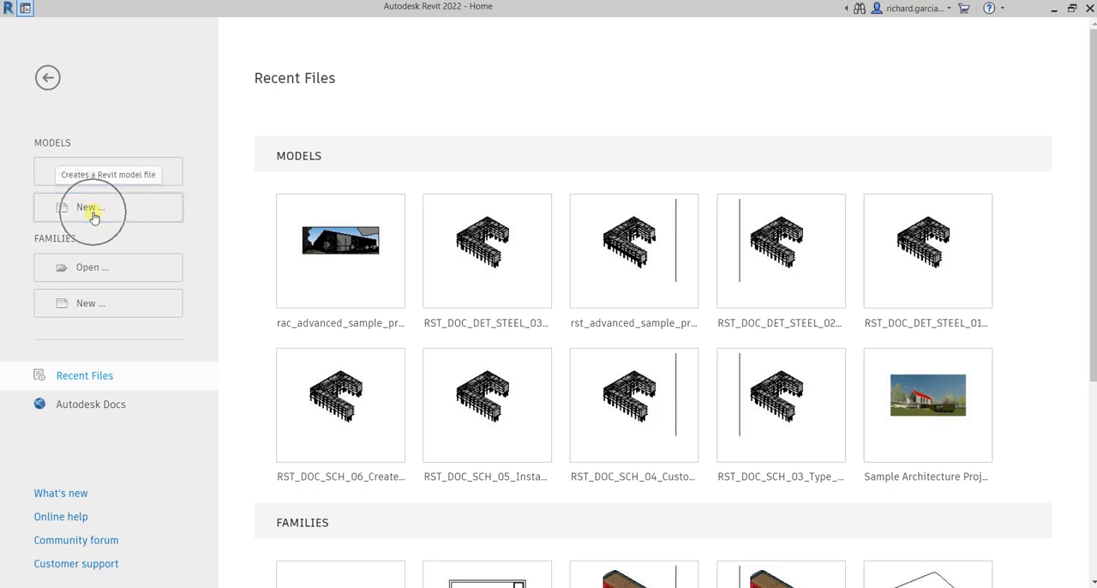
pyautogui.click(92, 214)
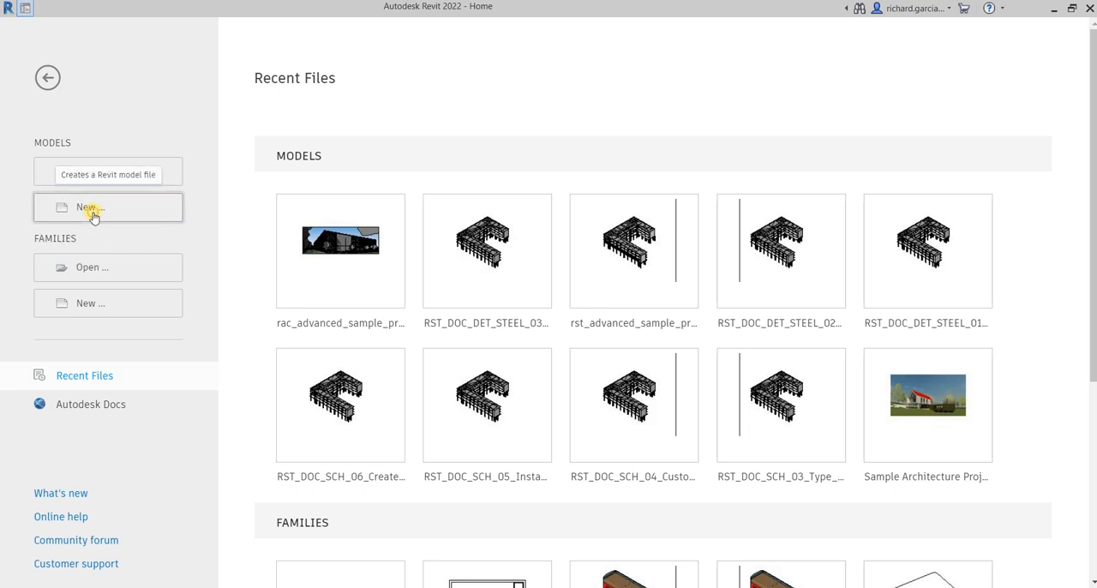
pyautogui.click(526, 273)
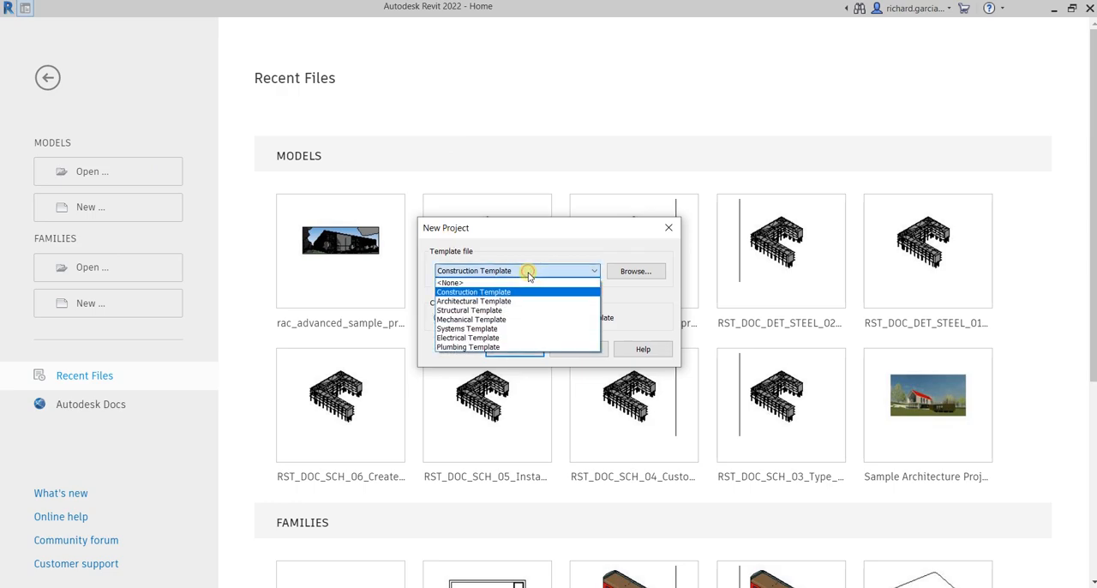
pyautogui.click(487, 302)
pyautogui.click(513, 346)
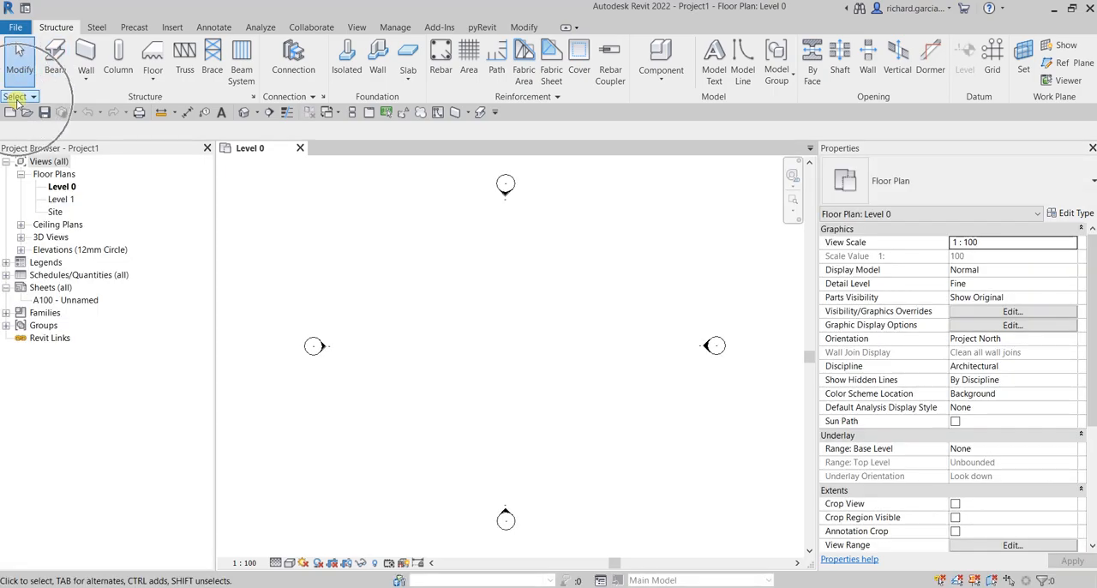
# Step: Review the selection options for links, underlay elements, pinned elements, selection by face and dragging on selection
pyautogui.click(16, 98)
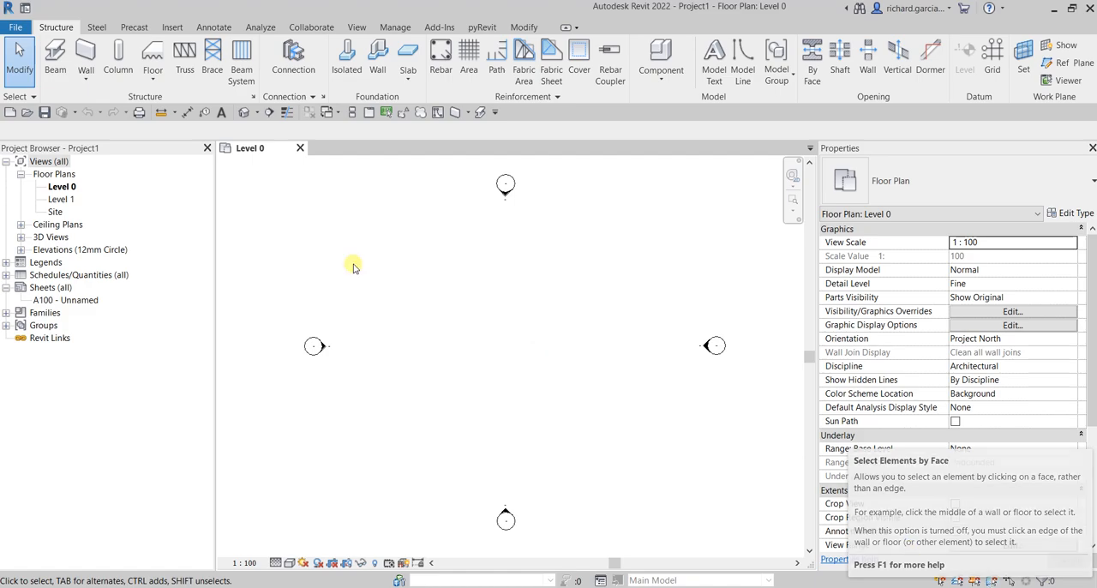
pyautogui.click(31, 98)
pyautogui.click(32, 101)
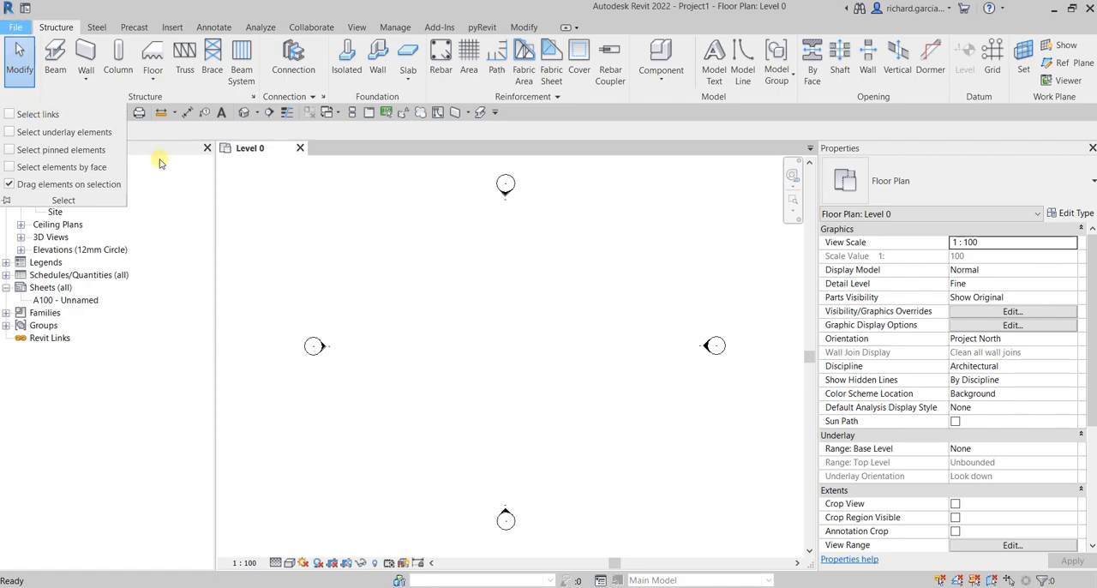
pyautogui.click(328, 282)
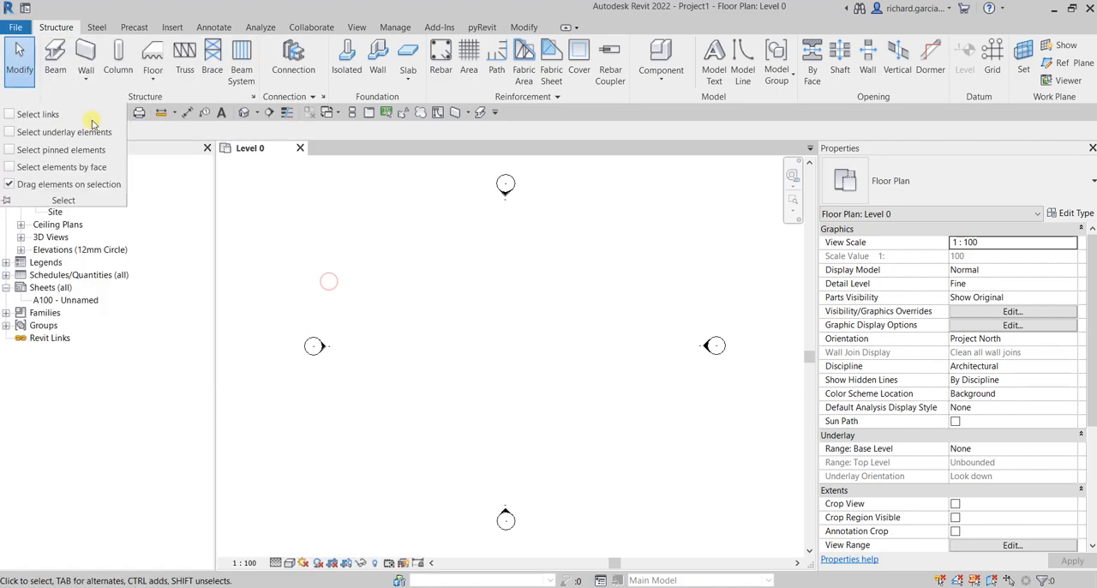
# Step: Create a second new project based on the Architectural Template, keeping the first project open
pyautogui.click(15, 27)
pyautogui.moveTo(91, 87)
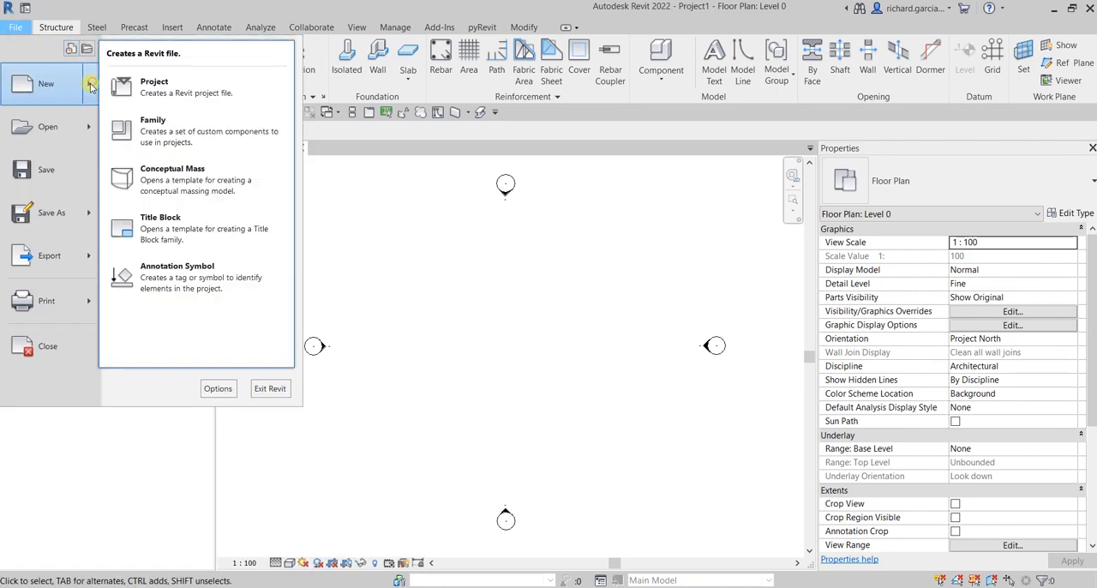
pyautogui.click(167, 101)
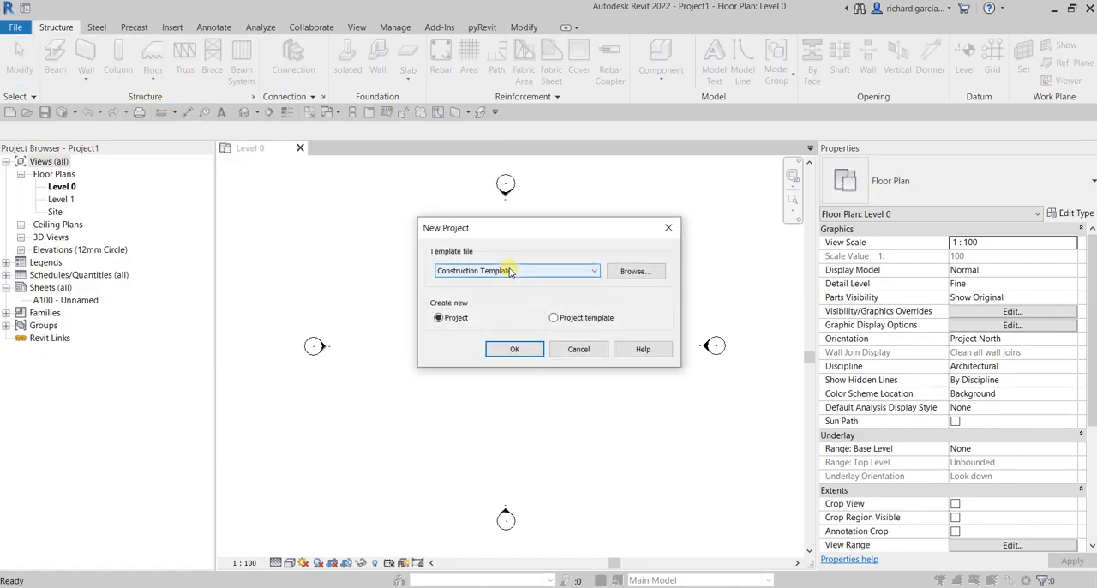
pyautogui.click(512, 270)
pyautogui.click(486, 302)
pyautogui.click(514, 349)
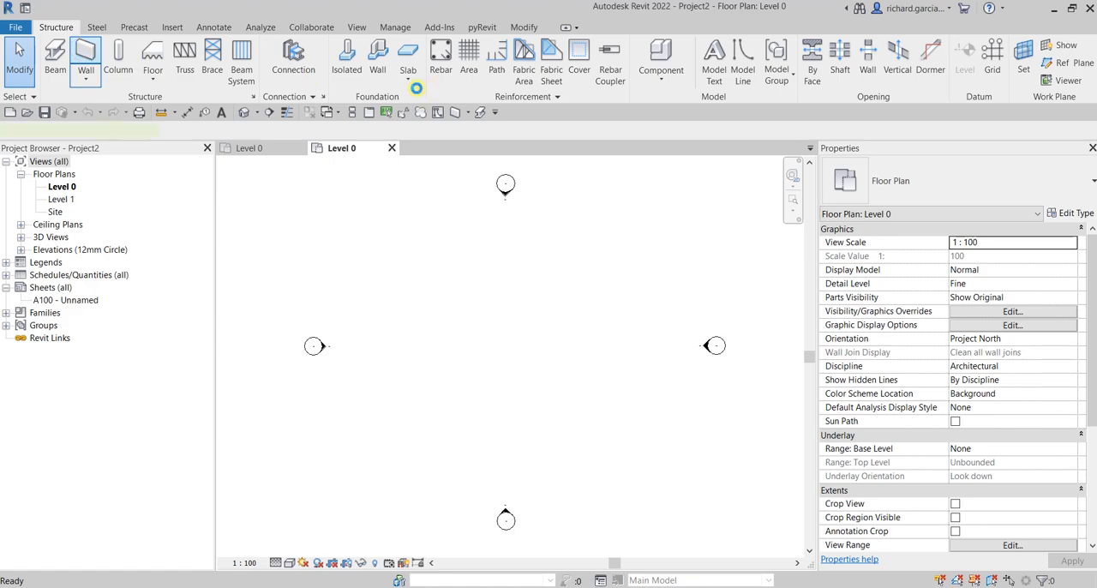
pyautogui.click(178, 130)
pyautogui.click(176, 155)
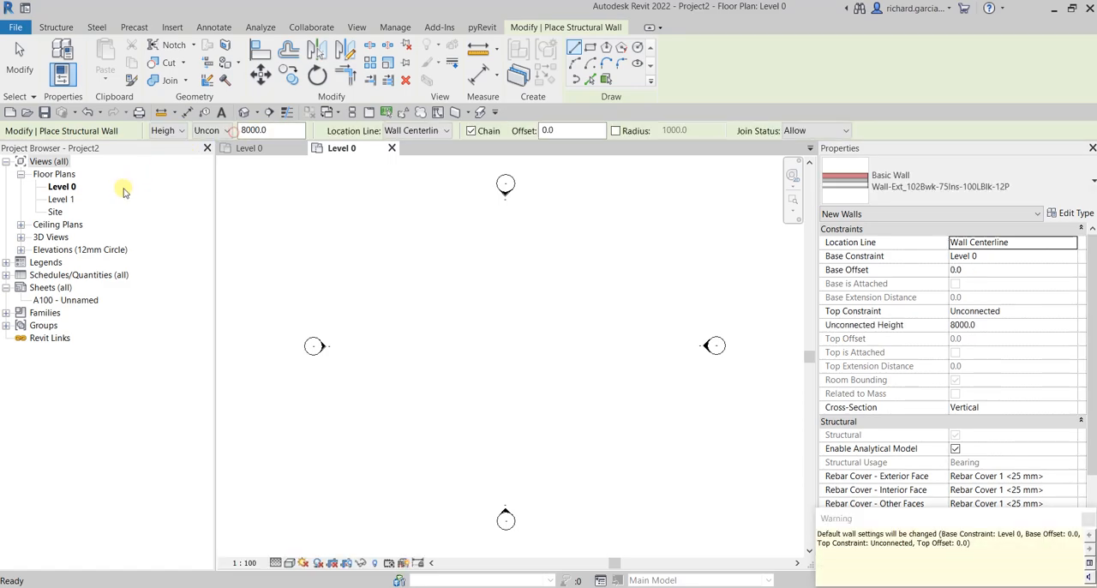
pyautogui.click(452, 348)
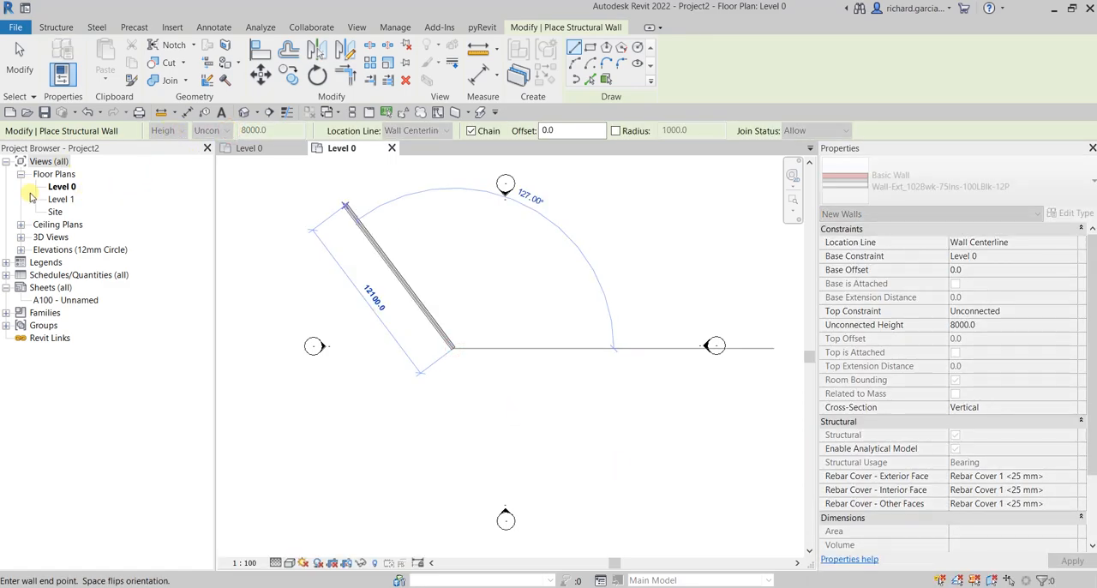
pyautogui.click(62, 187)
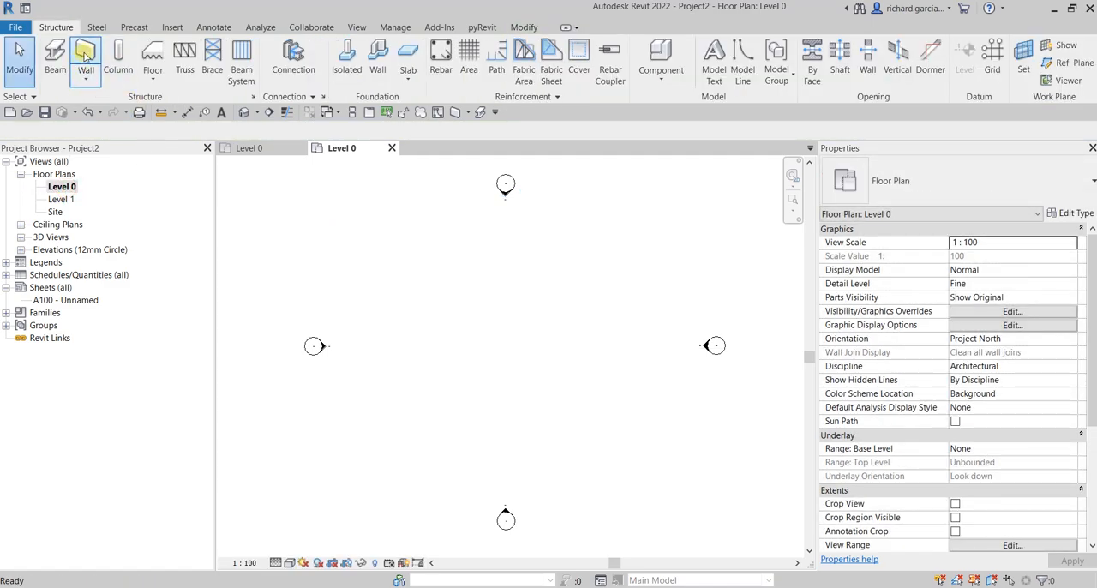
# Step: Draw a rectangle of structural walls about 8400 by 4300 mm between the elevation markers, with their height set to Level 1
pyautogui.click(85, 53)
pyautogui.click(218, 131)
pyautogui.click(222, 157)
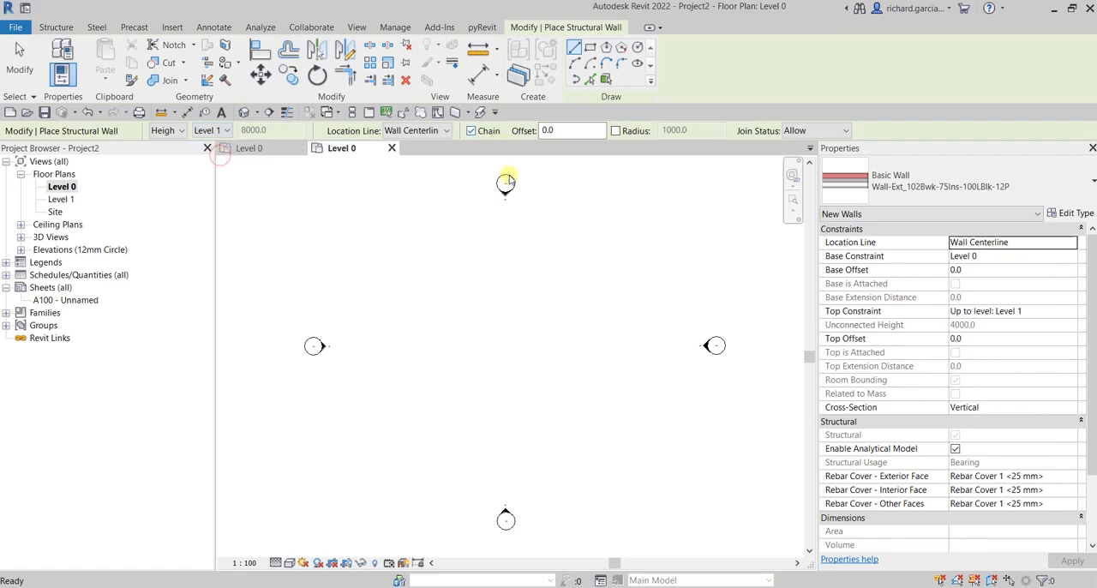
pyautogui.click(592, 47)
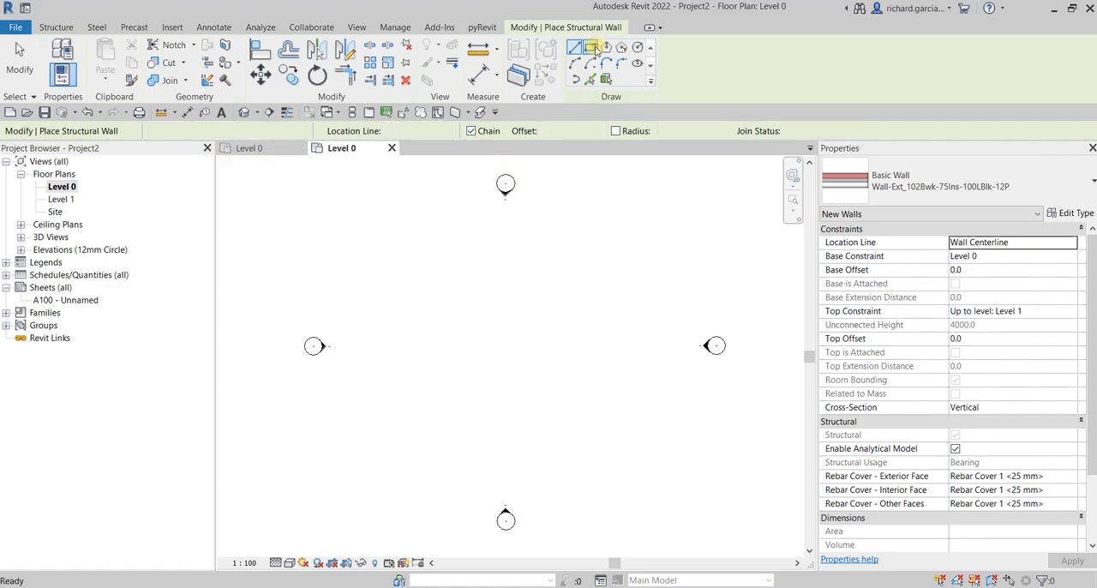
pyautogui.click(441, 305)
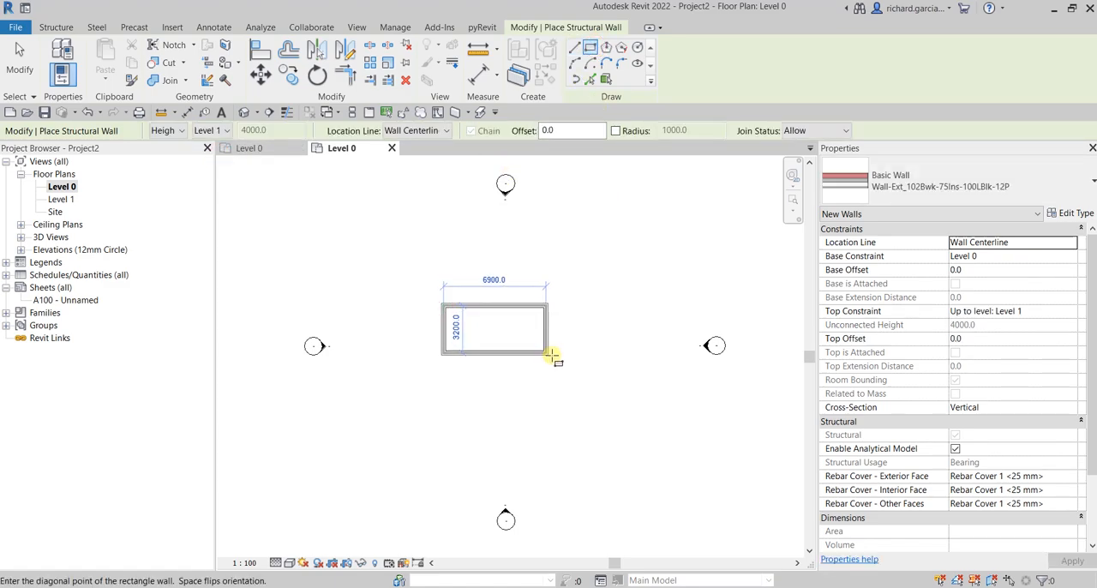
pyautogui.click(569, 369)
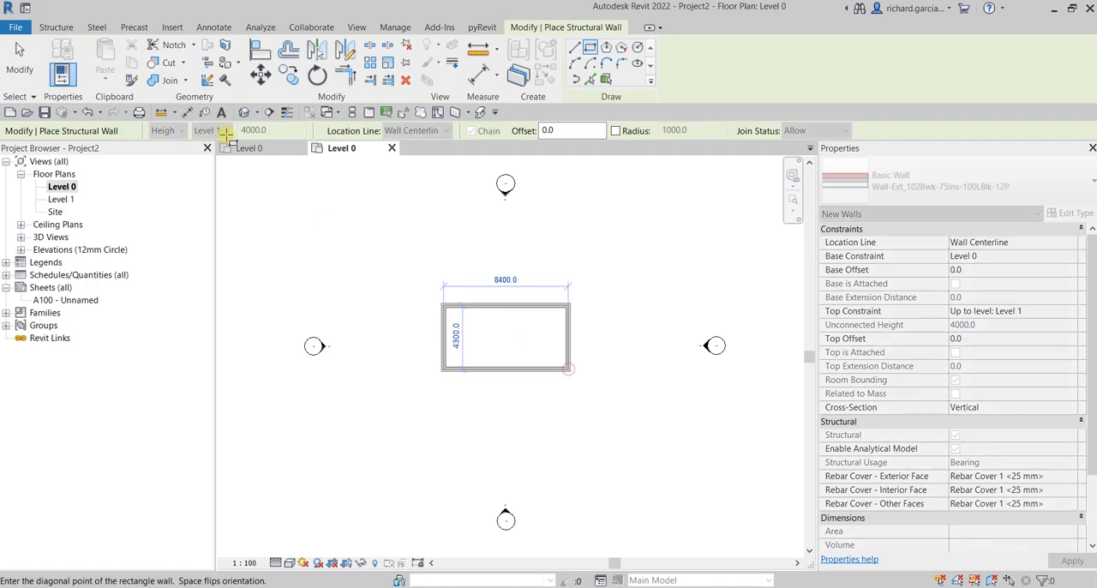
pyautogui.click(17, 58)
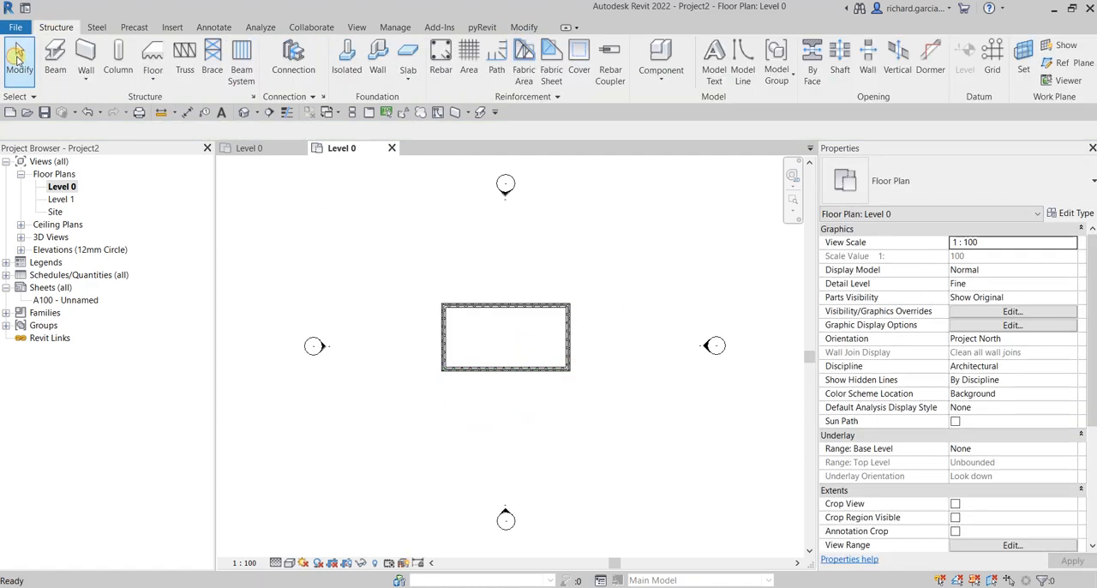
# Step: Place a Doors_ExtDbl_Flush 1810x2110mm double door at the middle of each long wall, 3150 mm from both ends
pyautogui.press('d')
pyautogui.press('r')
pyautogui.scroll(1, 470, 309)
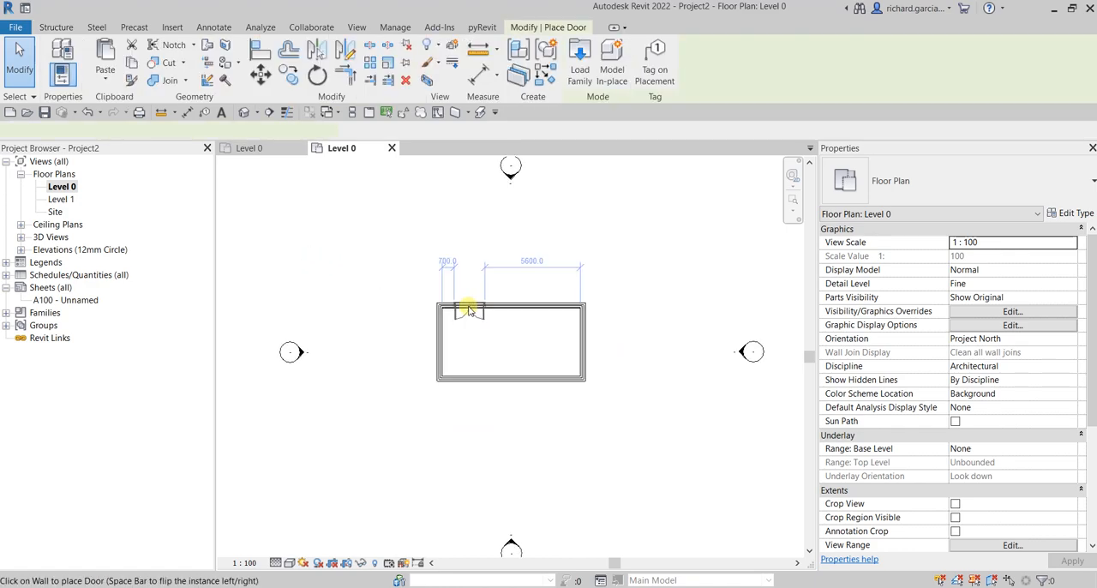
pyautogui.scroll(3, 472, 321)
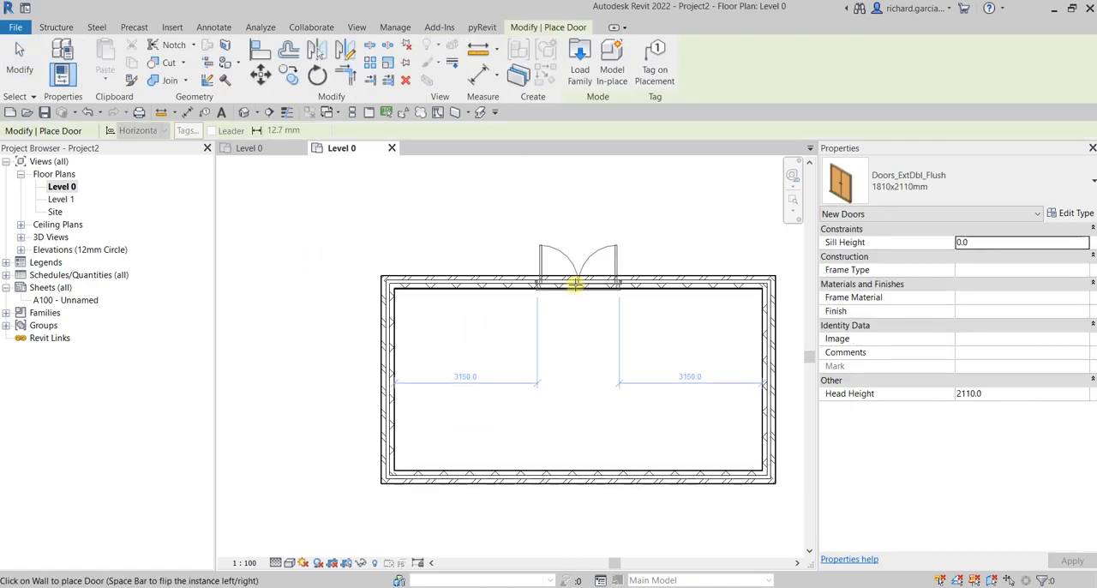
pyautogui.click(574, 284)
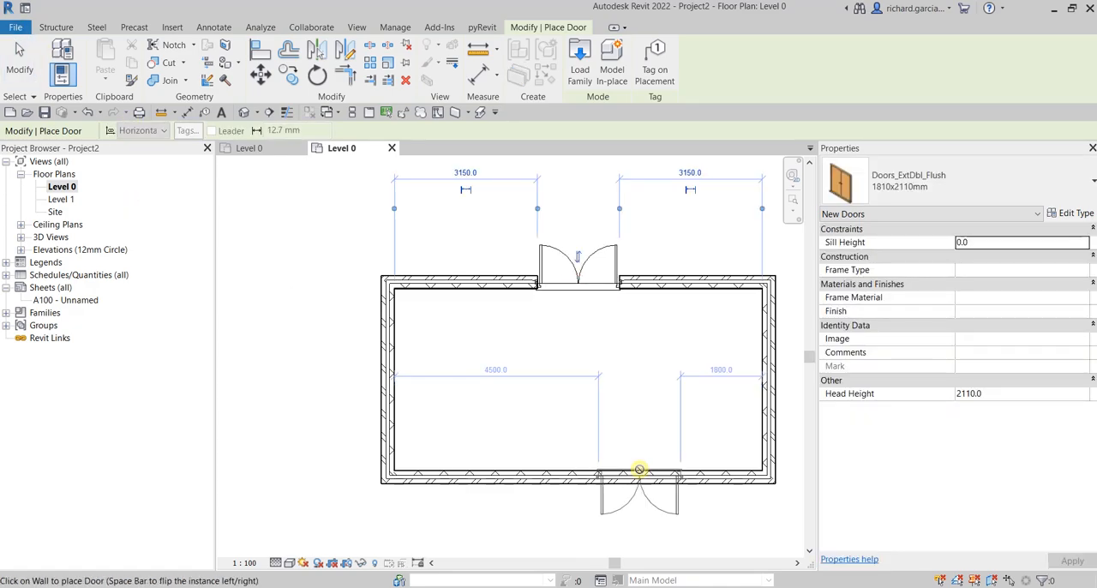
pyautogui.click(579, 479)
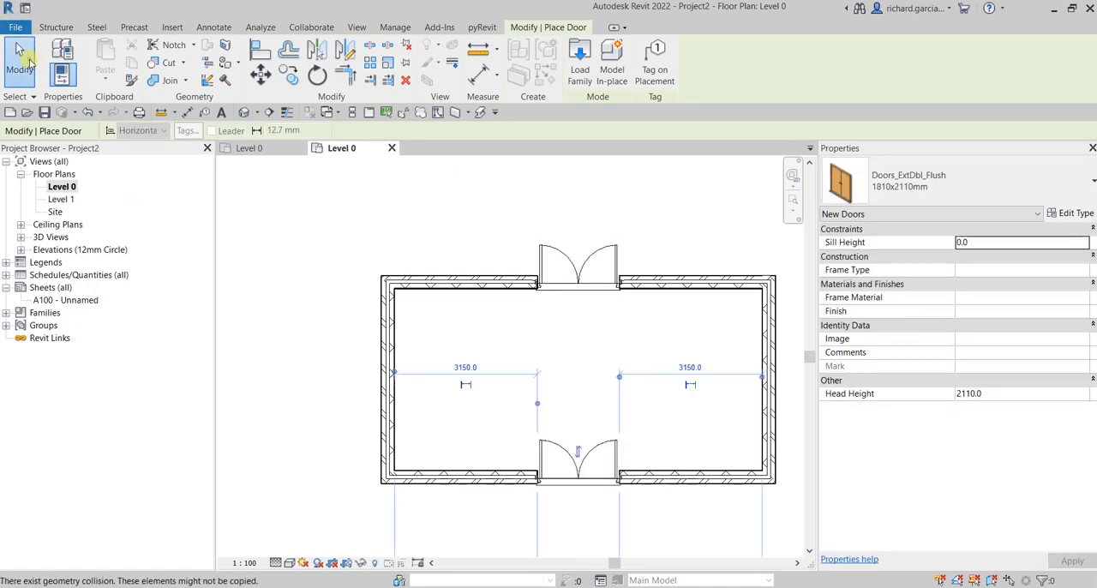
pyautogui.click(19, 60)
# Step: Save the project with the walls and doors as Link in Documents and close it
pyautogui.click(21, 29)
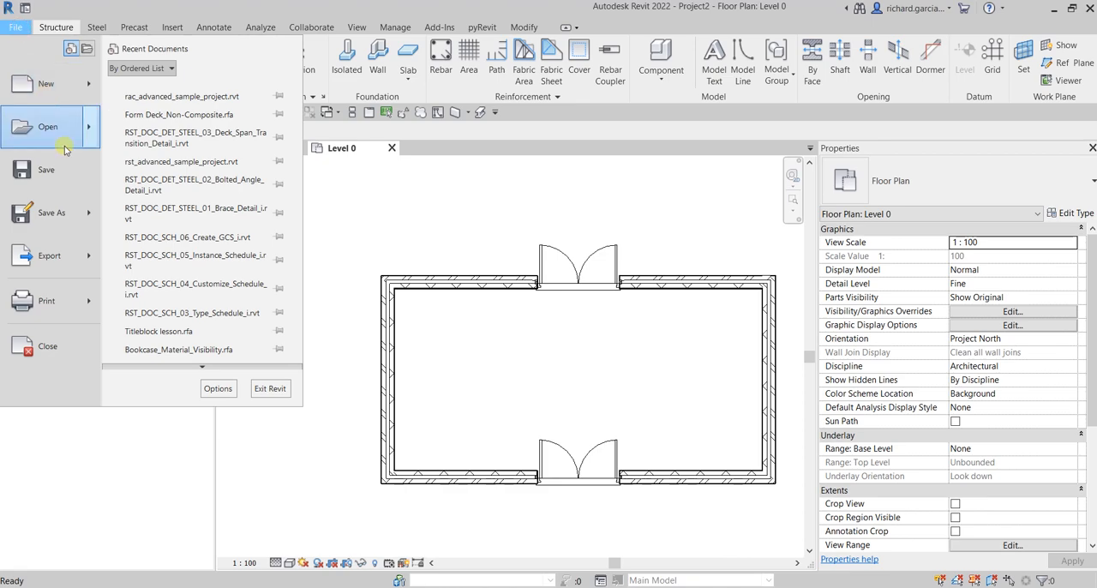
pyautogui.click(206, 24)
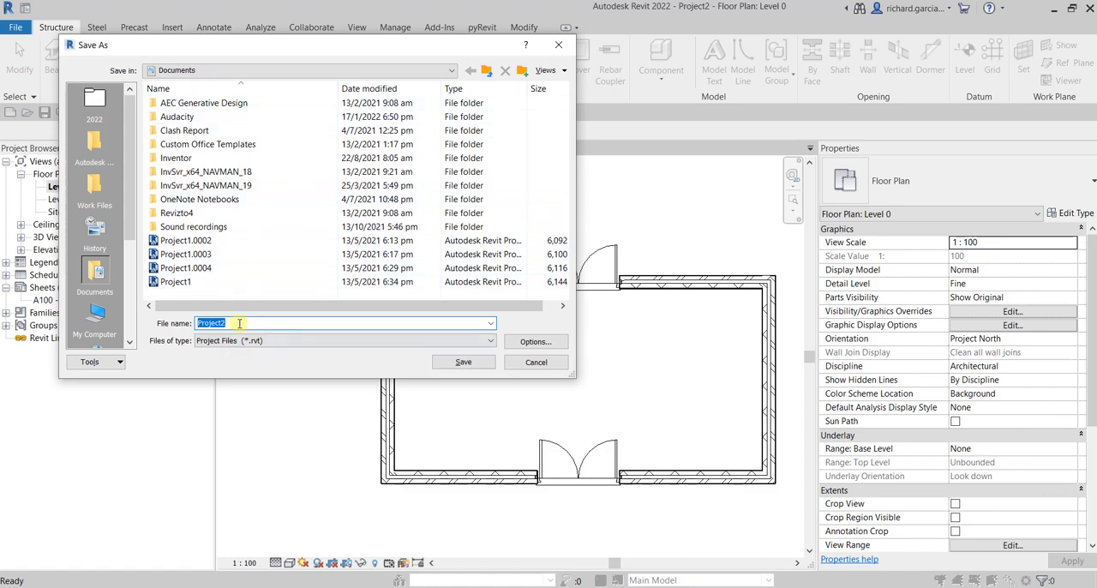
pyautogui.write('Link')
pyautogui.click(476, 364)
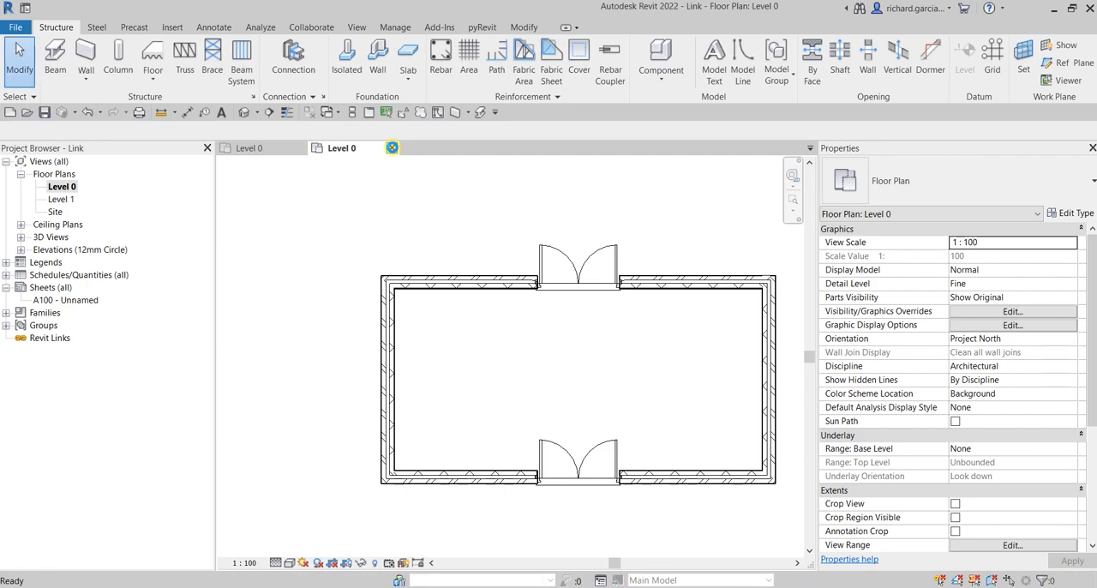
pyautogui.click(392, 148)
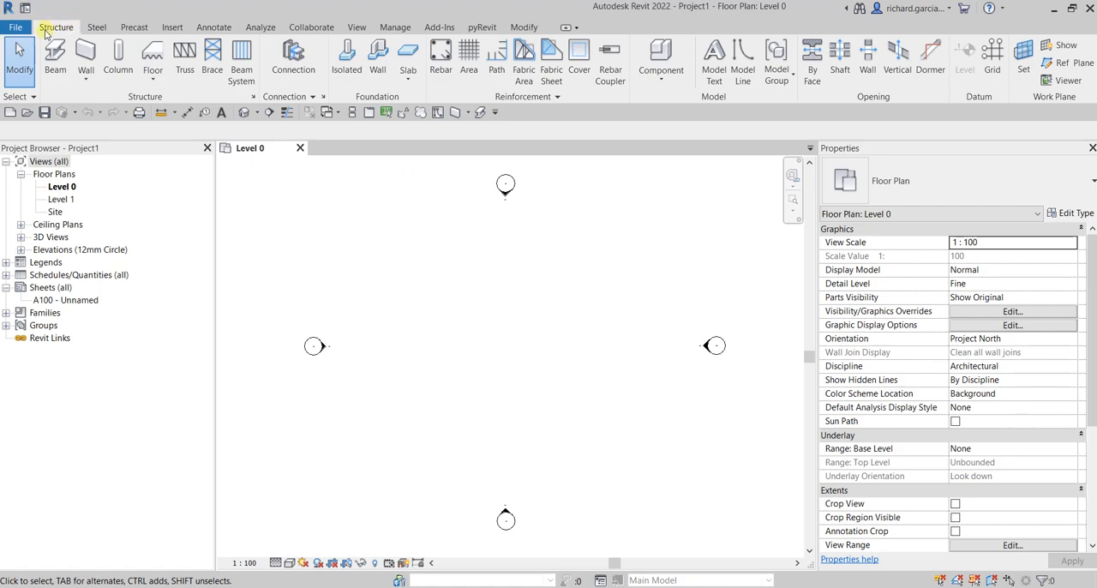
# Step: Link Link.rvt into Project1 with a manual positioning option and place it between the four elevation markers
pyautogui.click(171, 28)
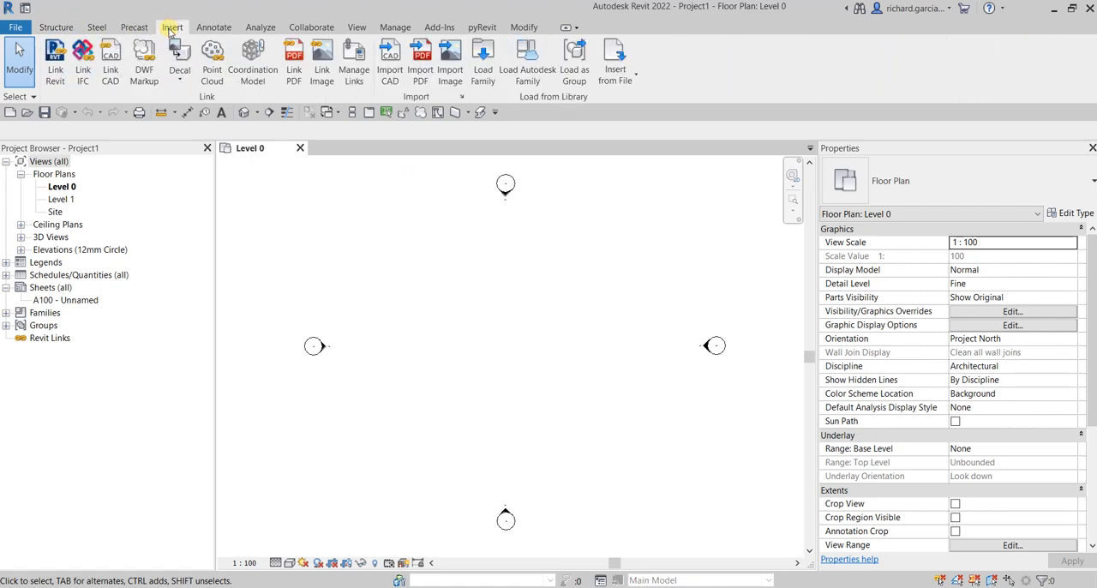
pyautogui.click(56, 70)
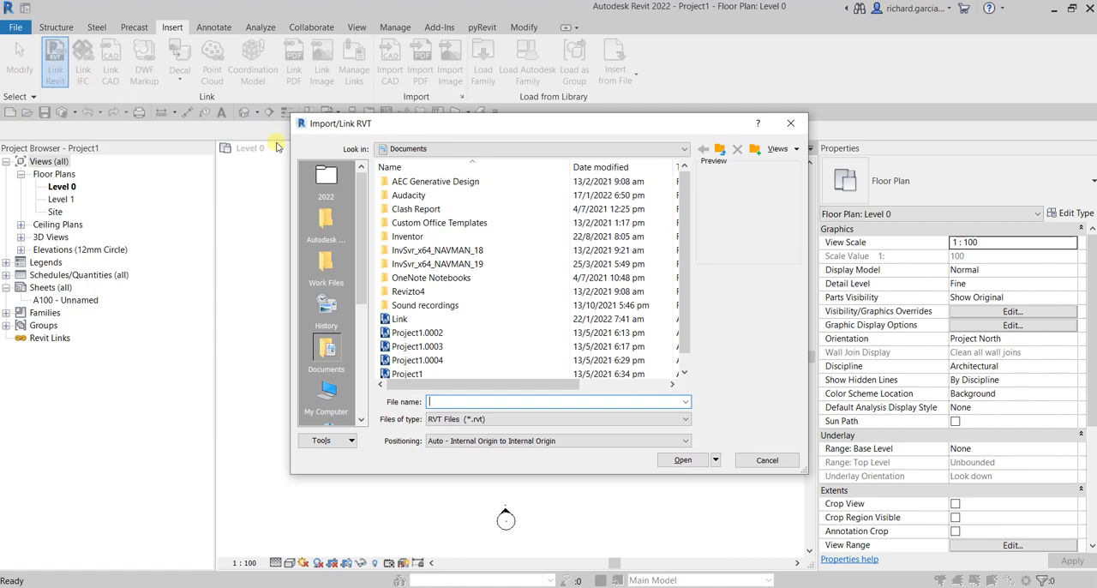
pyautogui.click(402, 320)
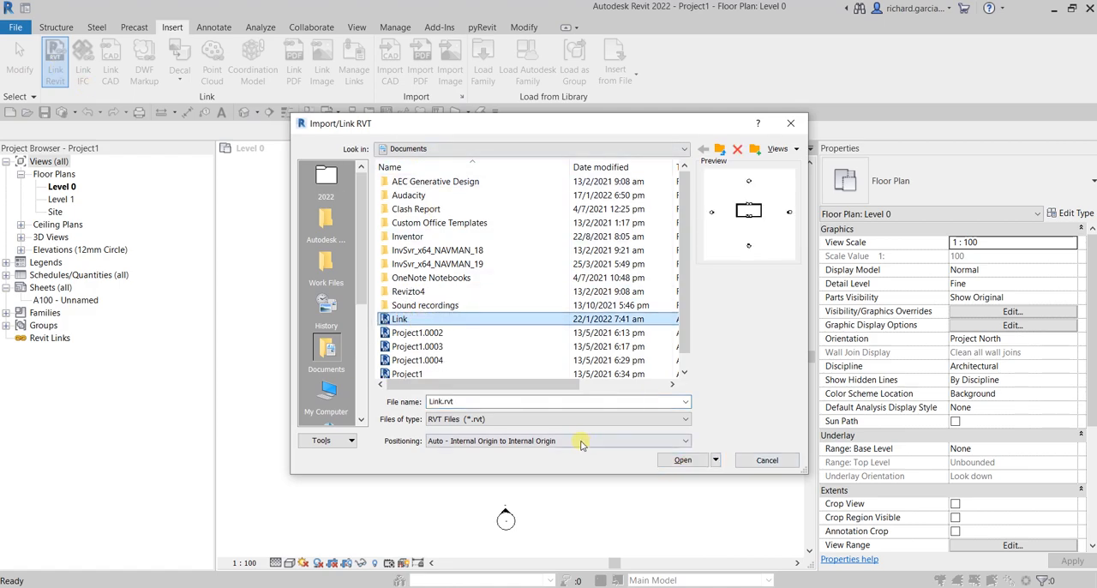
pyautogui.click(582, 441)
pyautogui.click(467, 489)
pyautogui.click(699, 460)
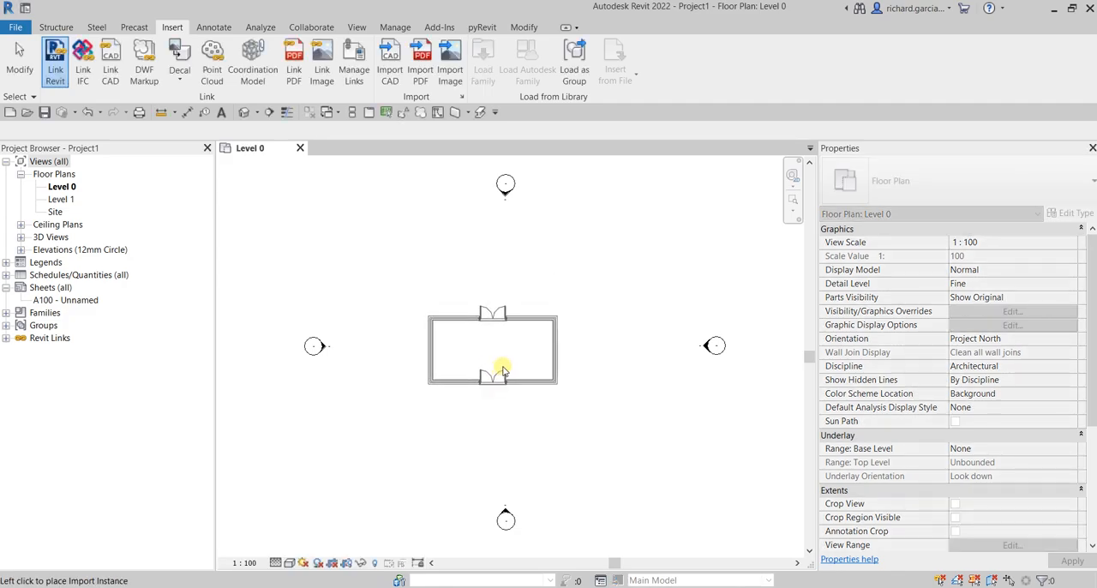
pyautogui.click(520, 370)
pyautogui.press('Escape')
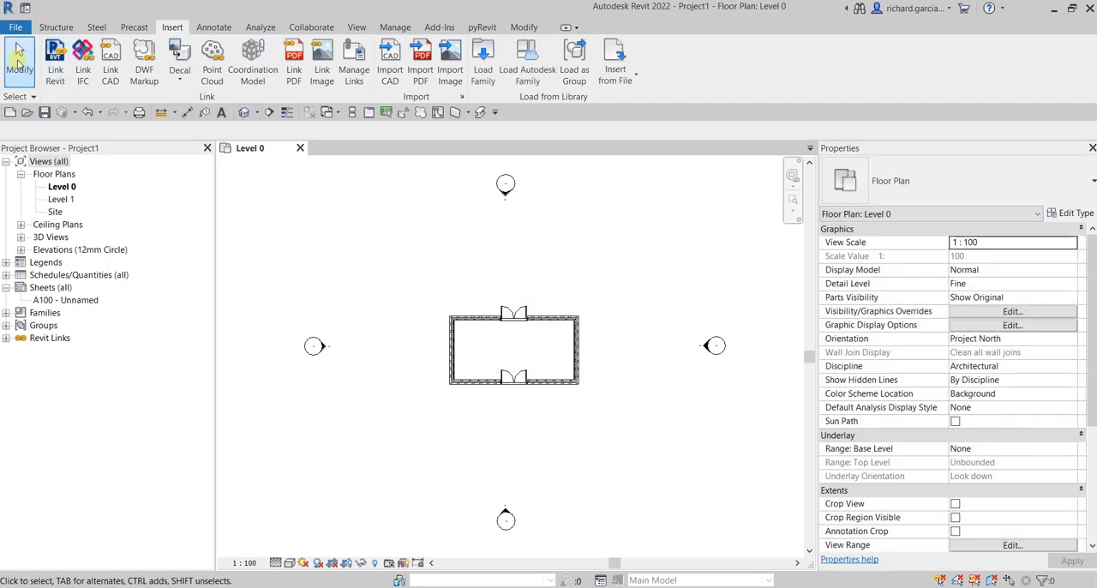
# Step: Try to select the linked building by picking and with selection windows, and check the Select links option
pyautogui.scroll(5, 506, 334)
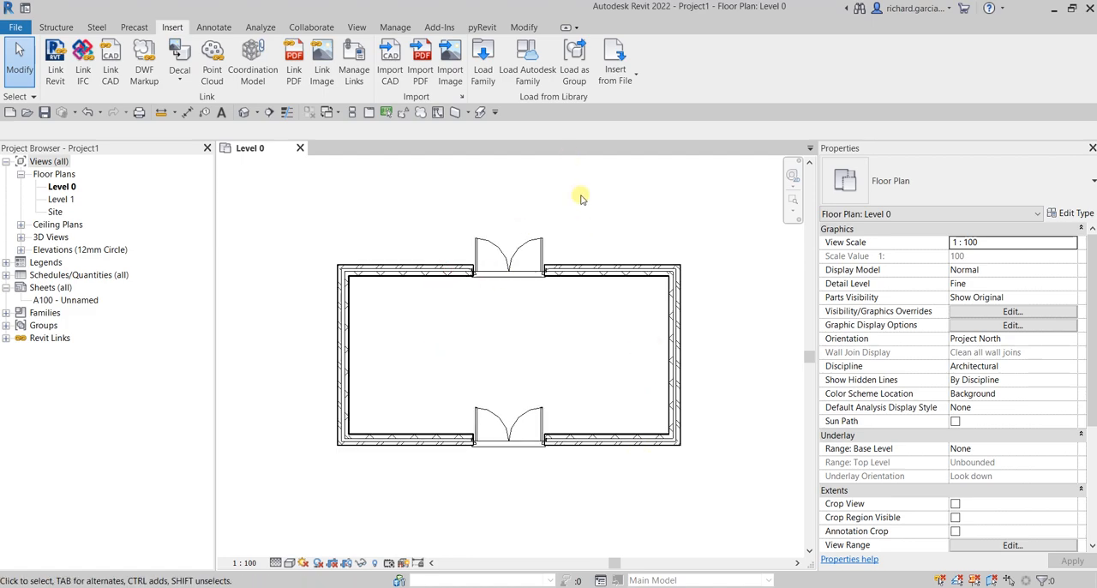
pyautogui.click(624, 233)
pyautogui.moveTo(593, 252); pyautogui.dragTo(529, 337)
pyautogui.moveTo(392, 204); pyautogui.dragTo(617, 306)
pyautogui.click(663, 248)
pyautogui.press('ctrl')
pyautogui.click(26, 97)
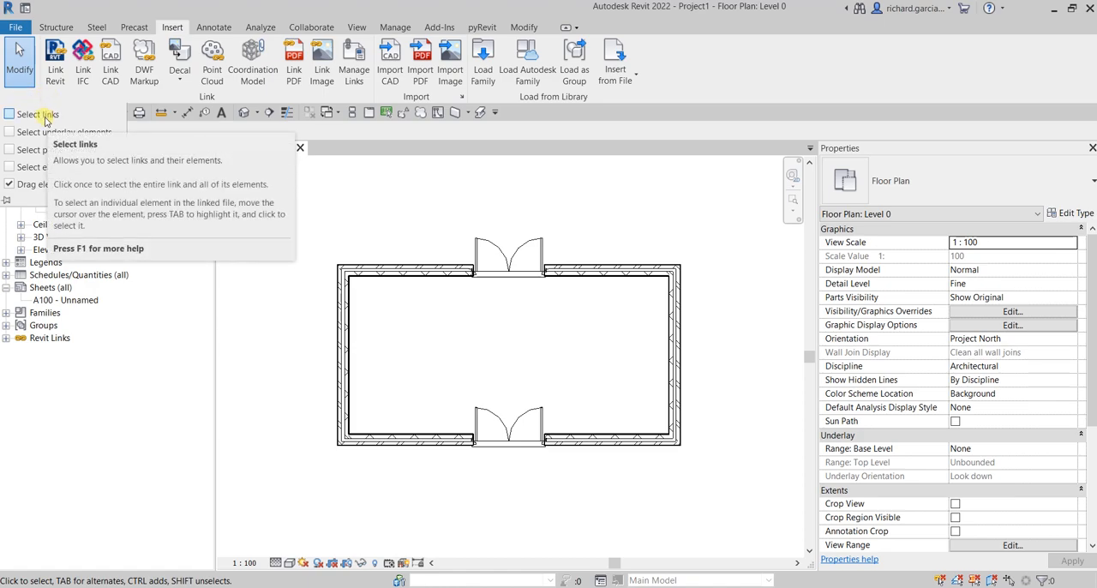
pyautogui.click(690, 216)
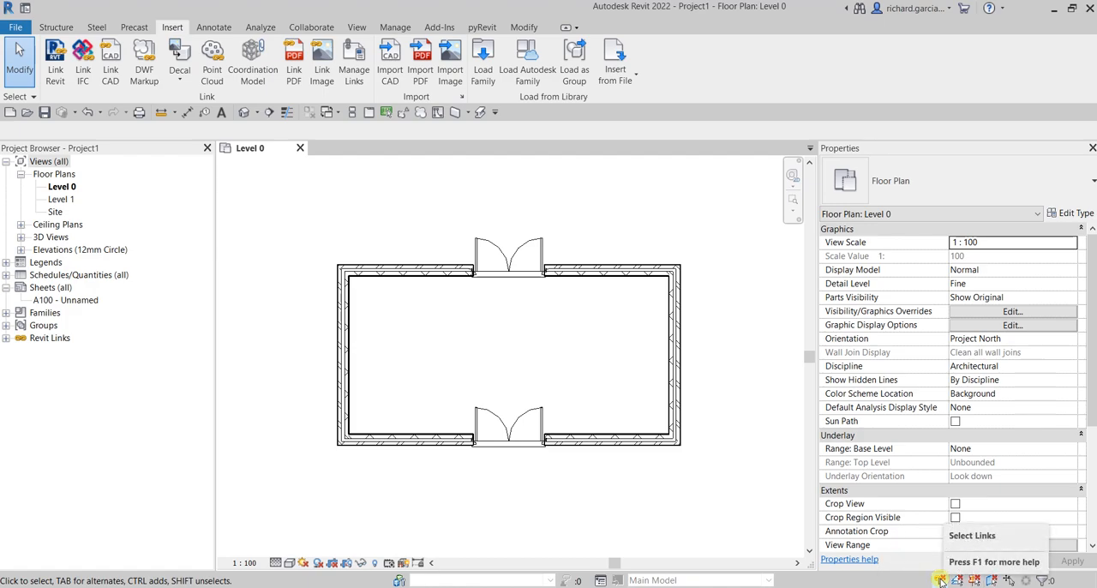
# Step: Turn on the Select links option, select the linked building by its wall, and clear the selection
pyautogui.click(31, 99)
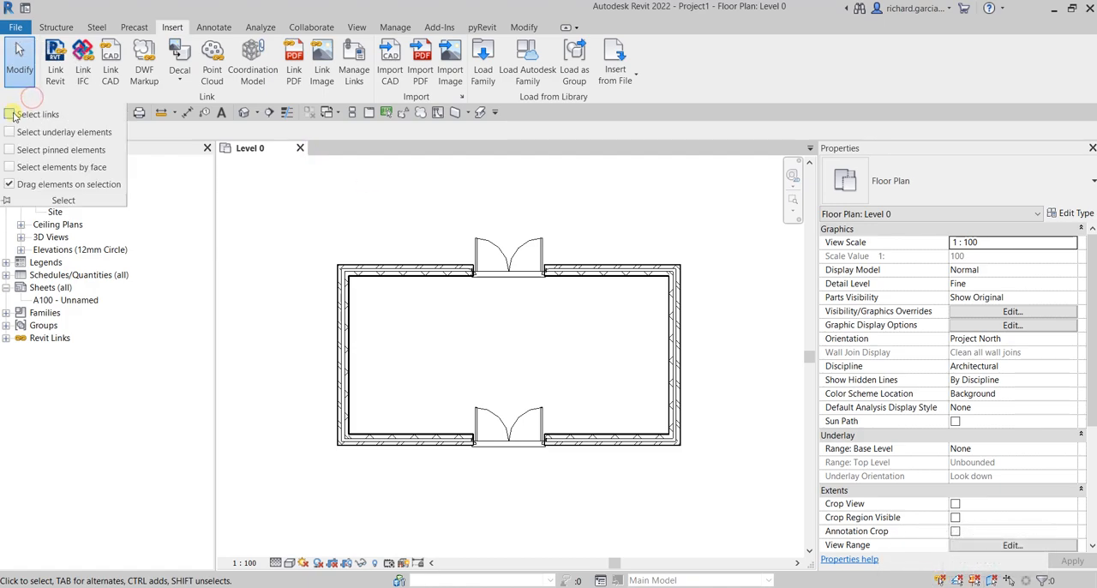
pyautogui.click(9, 115)
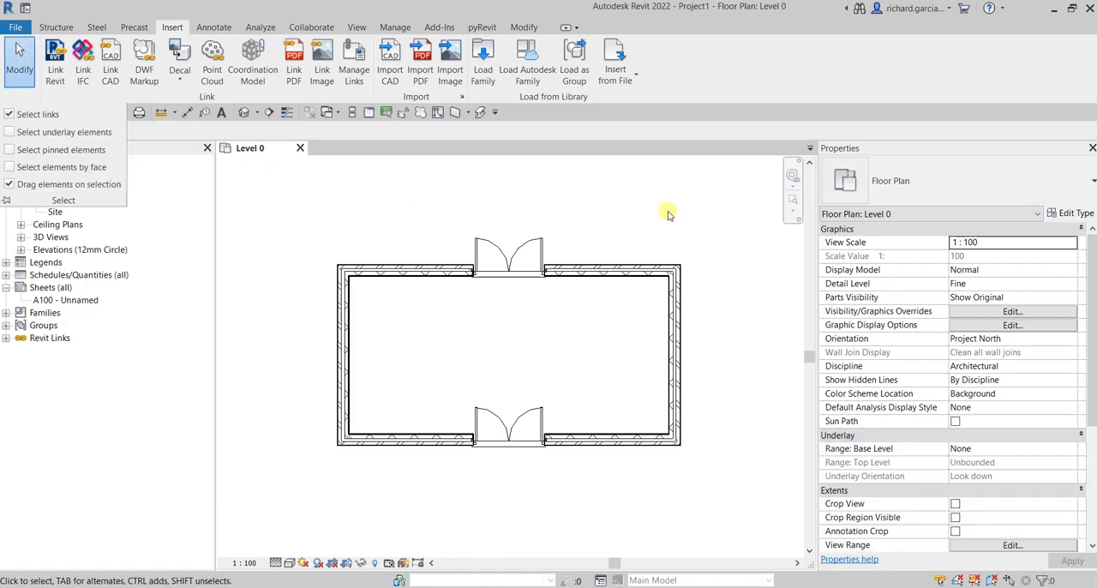
pyautogui.click(590, 277)
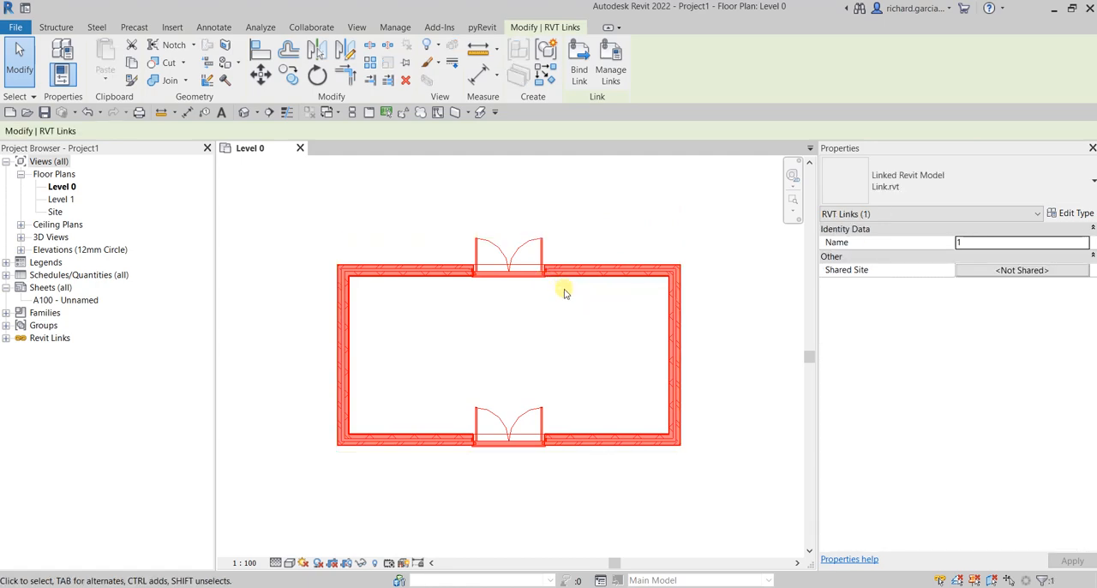
pyautogui.click(525, 185)
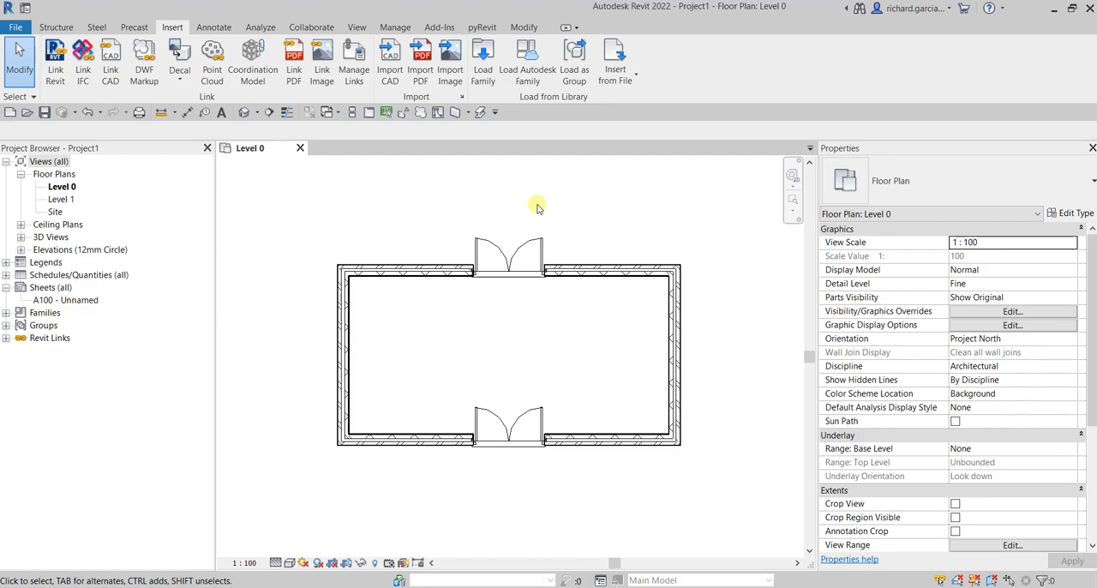
# Step: Select the linked building, pin it in place, and clear the selection
pyautogui.click(575, 274)
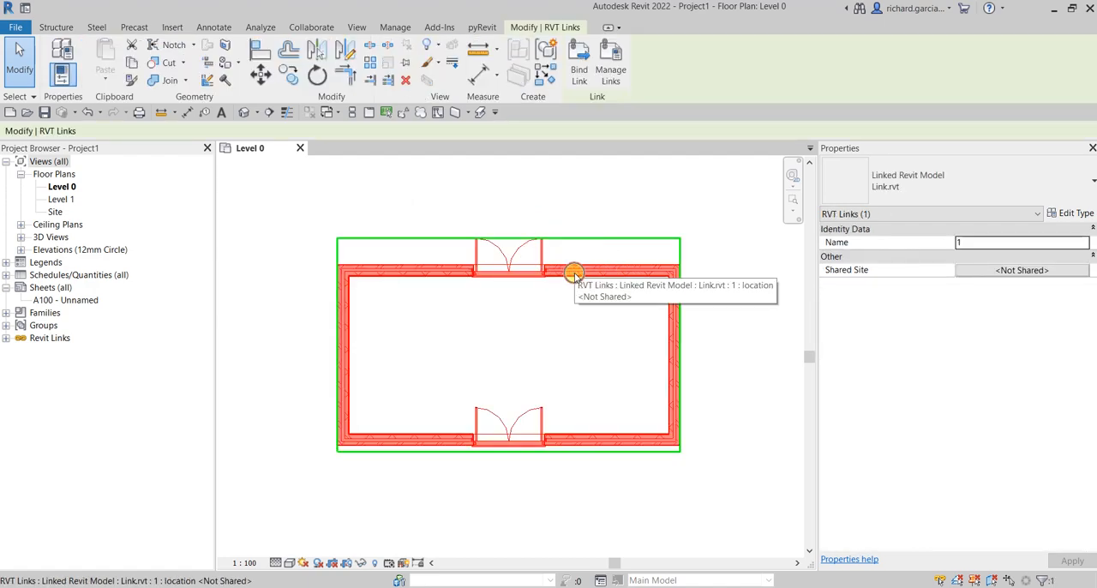
pyautogui.click(572, 273)
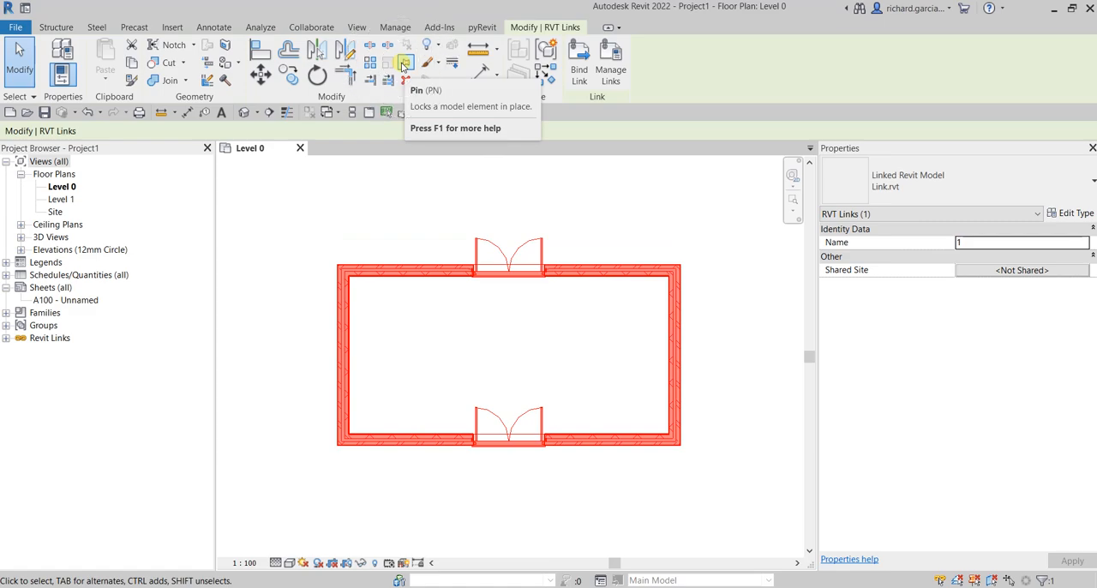
pyautogui.click(612, 184)
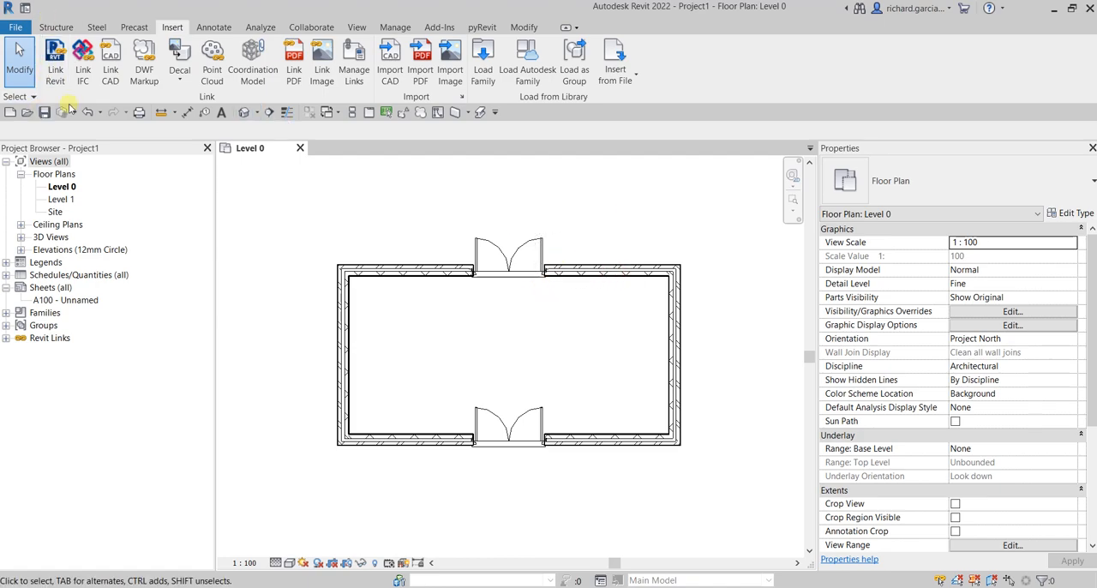
# Step: Turn off Select links with Select pinned elements enabled, and try to select the pinned linked building with a selection window
pyautogui.click(33, 97)
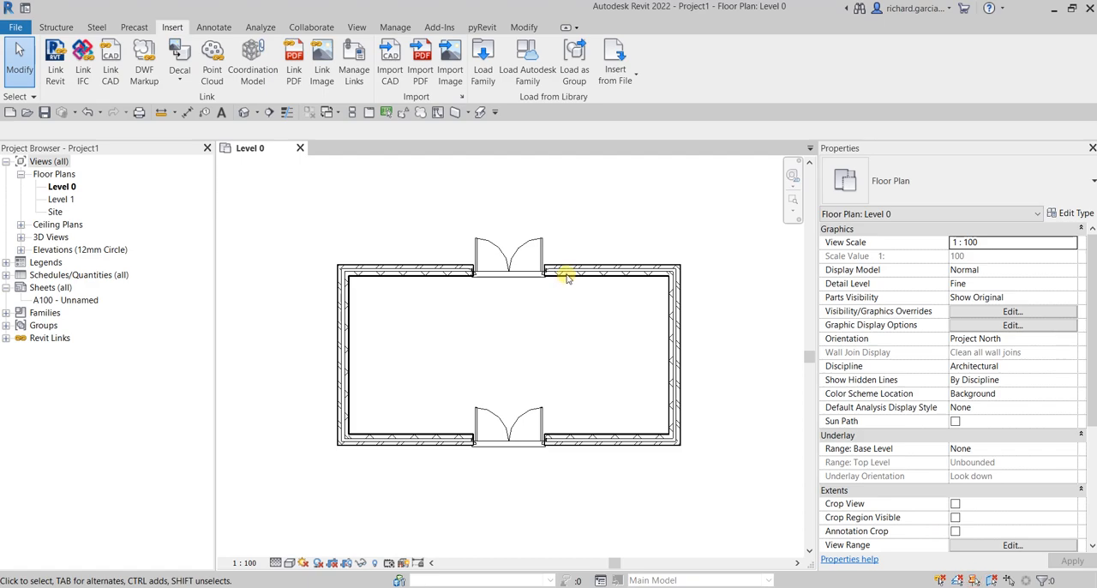
pyautogui.click(32, 100)
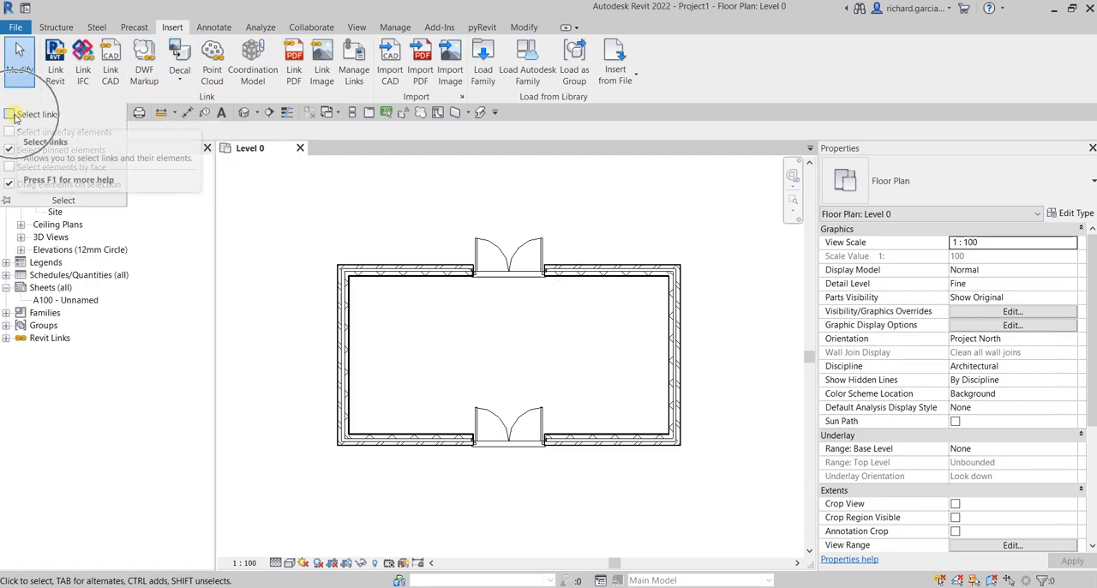
pyautogui.moveTo(651, 217); pyautogui.dragTo(519, 362)
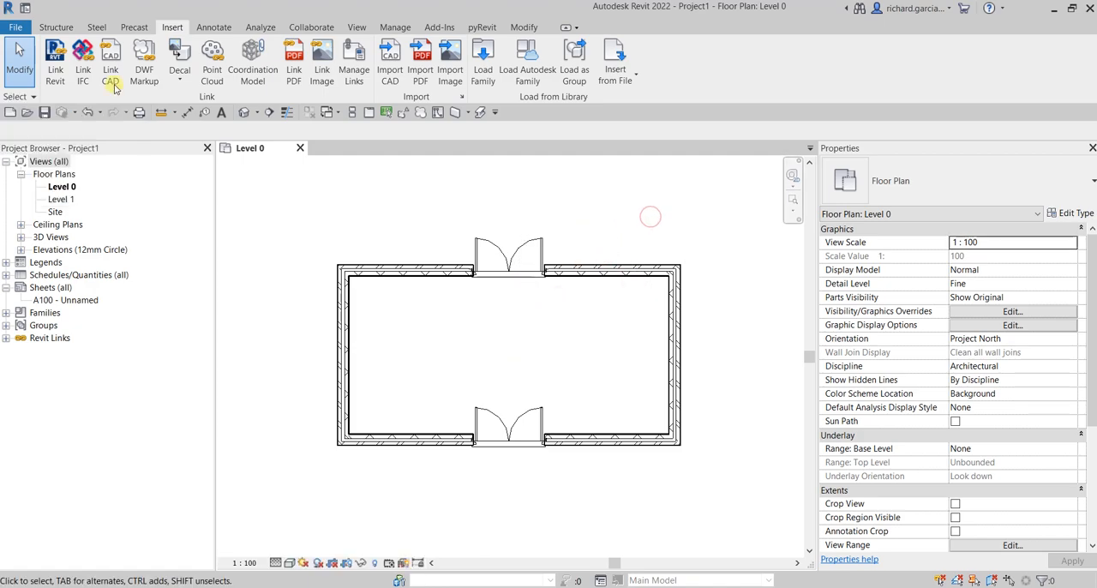
pyautogui.click(33, 100)
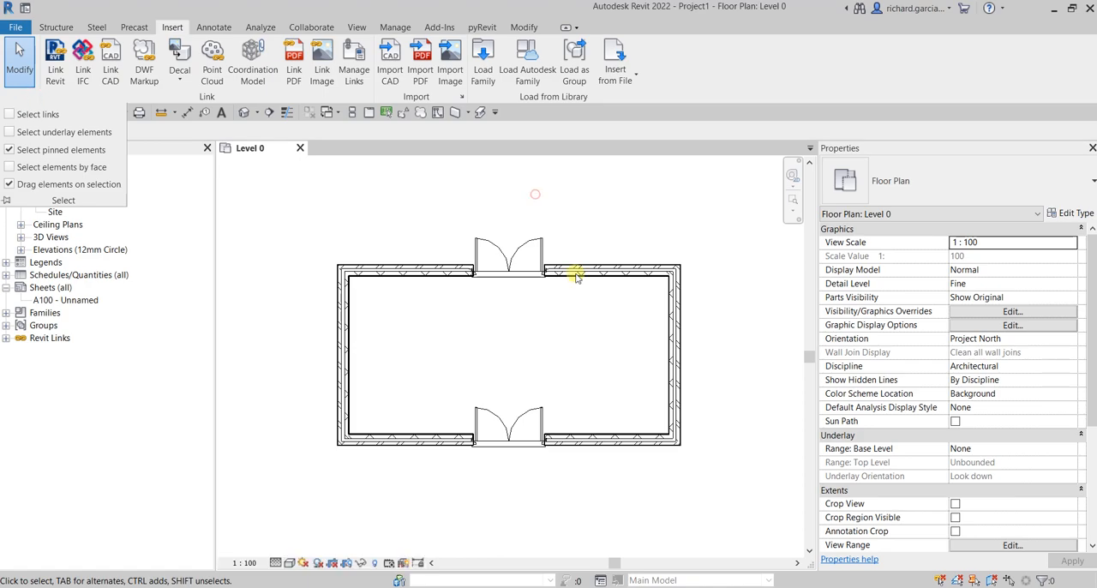
# Step: Turn Select links back on, select the pinned linked building, try to move it, and clear the selection
pyautogui.click(33, 96)
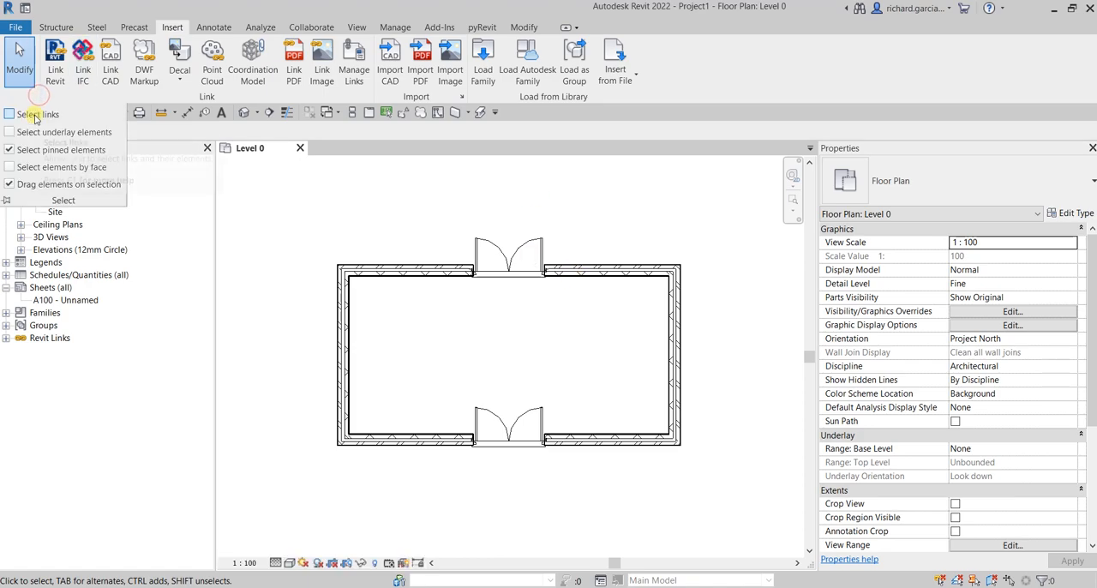
pyautogui.click(565, 283)
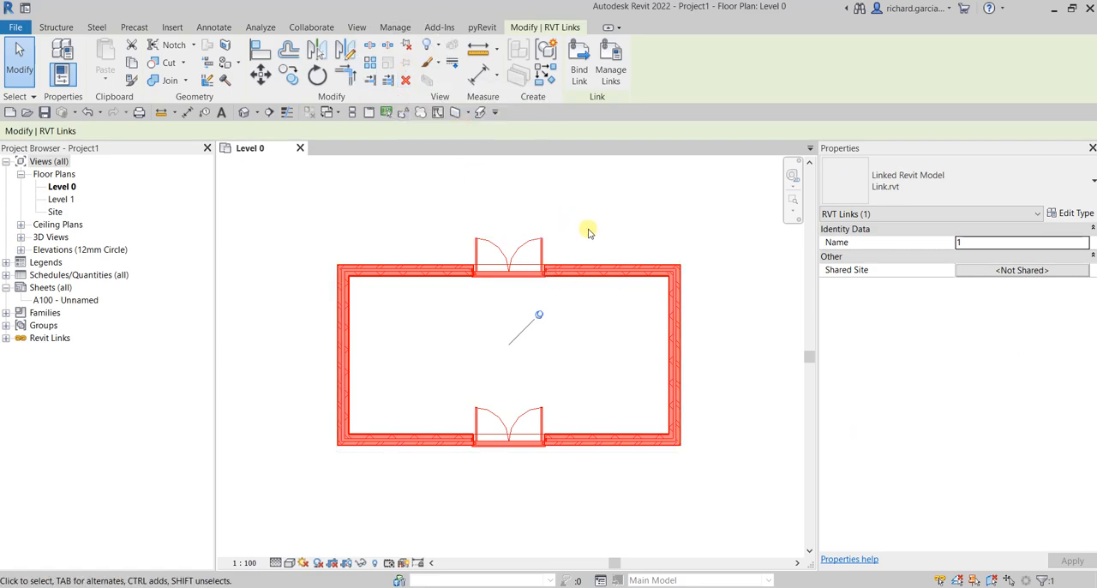
pyautogui.click(601, 287)
pyautogui.moveTo(599, 266); pyautogui.dragTo(669, 220)
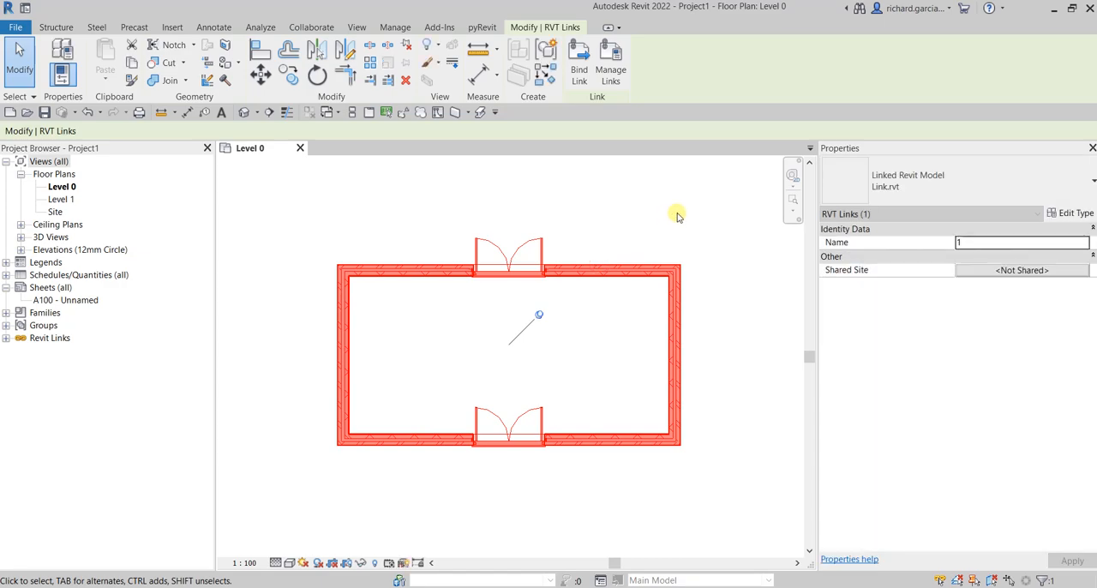
pyautogui.click(677, 214)
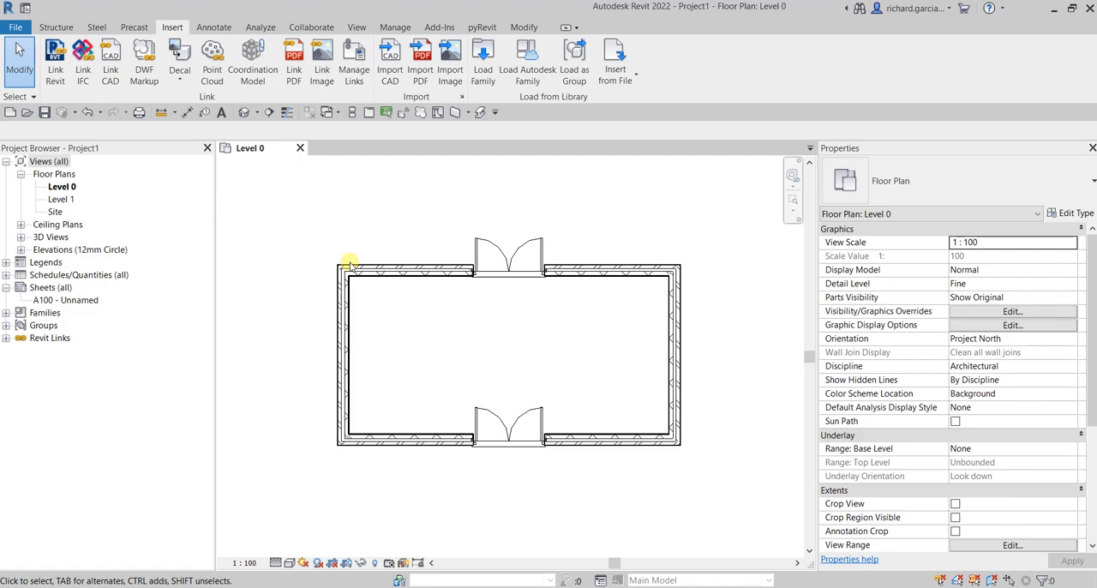
pyautogui.click(22, 96)
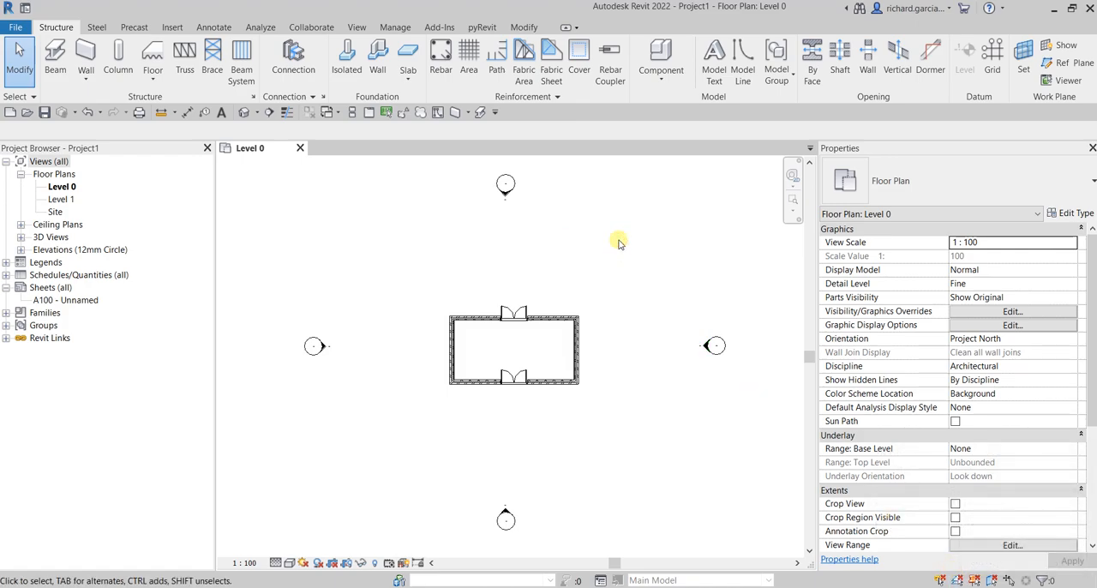
# Step: Create a new project from the Mechanical Template
pyautogui.click(10, 113)
pyautogui.click(474, 272)
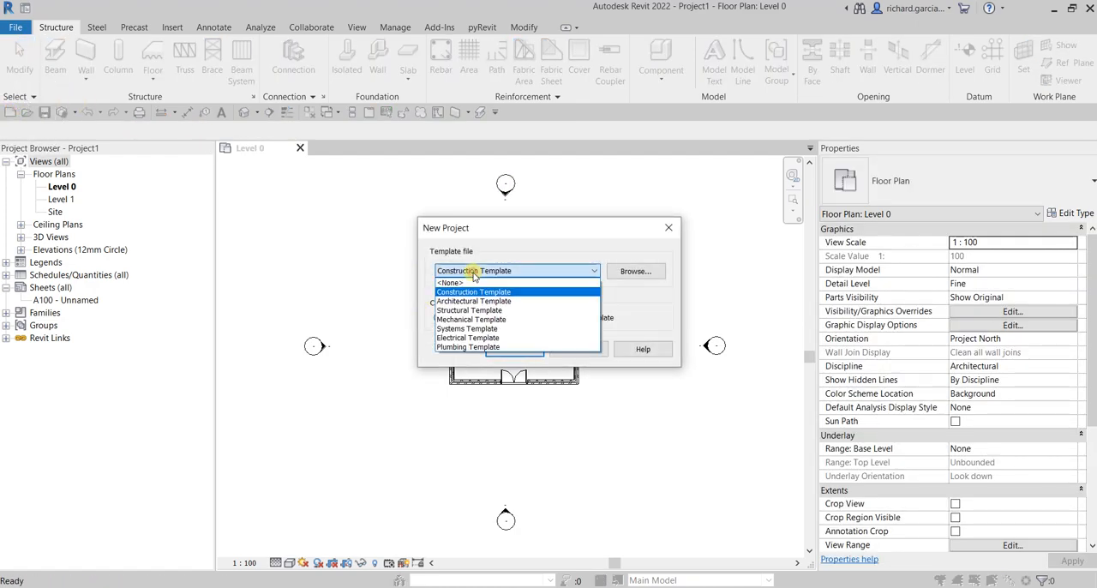
pyautogui.click(475, 319)
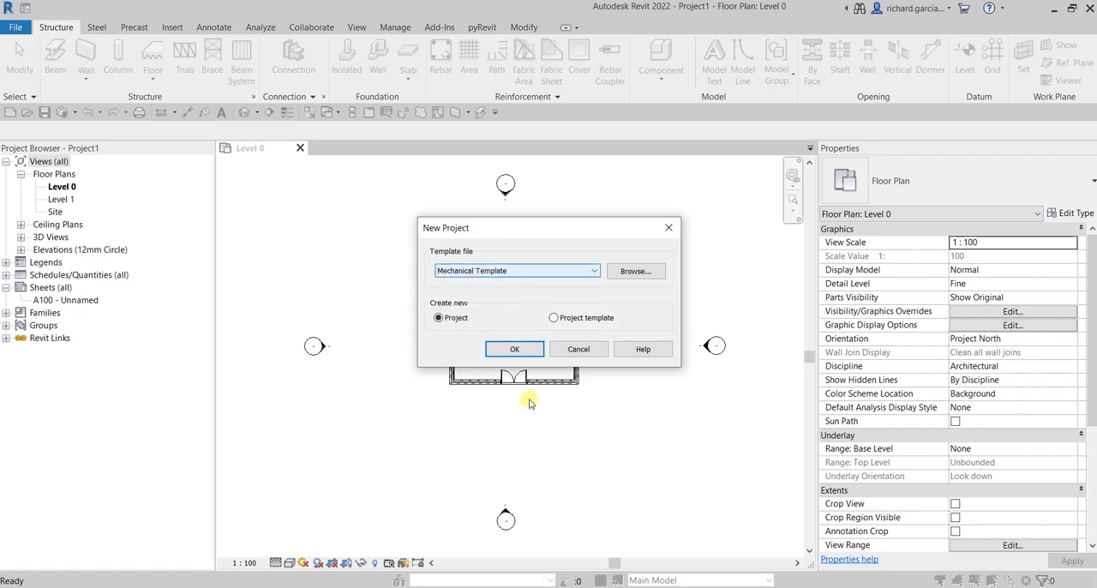
pyautogui.click(514, 350)
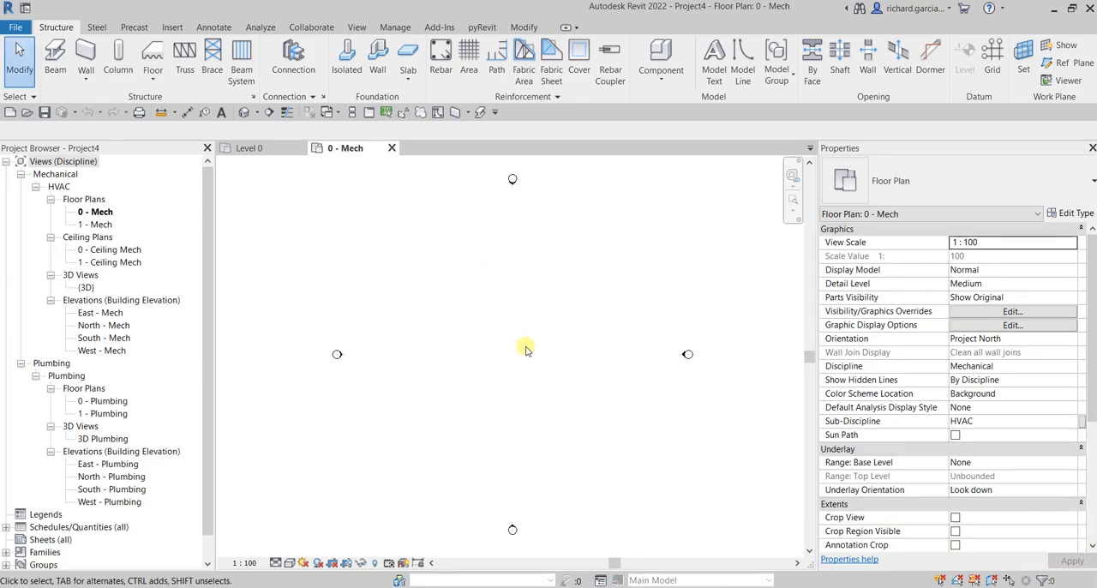
# Step: Link Link.rvt from Documents with Manual - Internal Origin positioning and place it between the four elevation markers
pyautogui.click(172, 28)
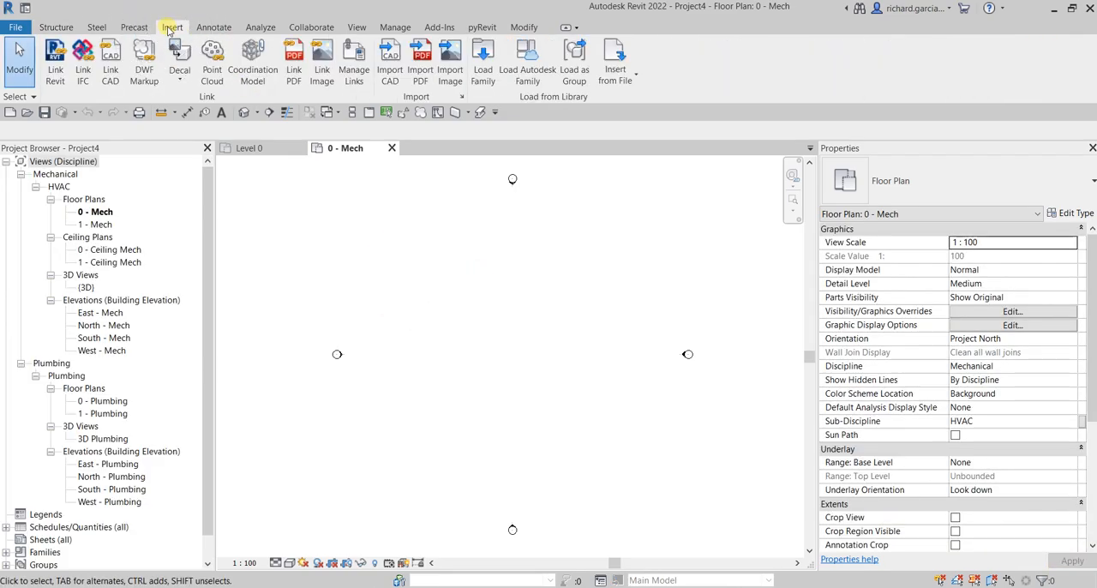
pyautogui.click(55, 61)
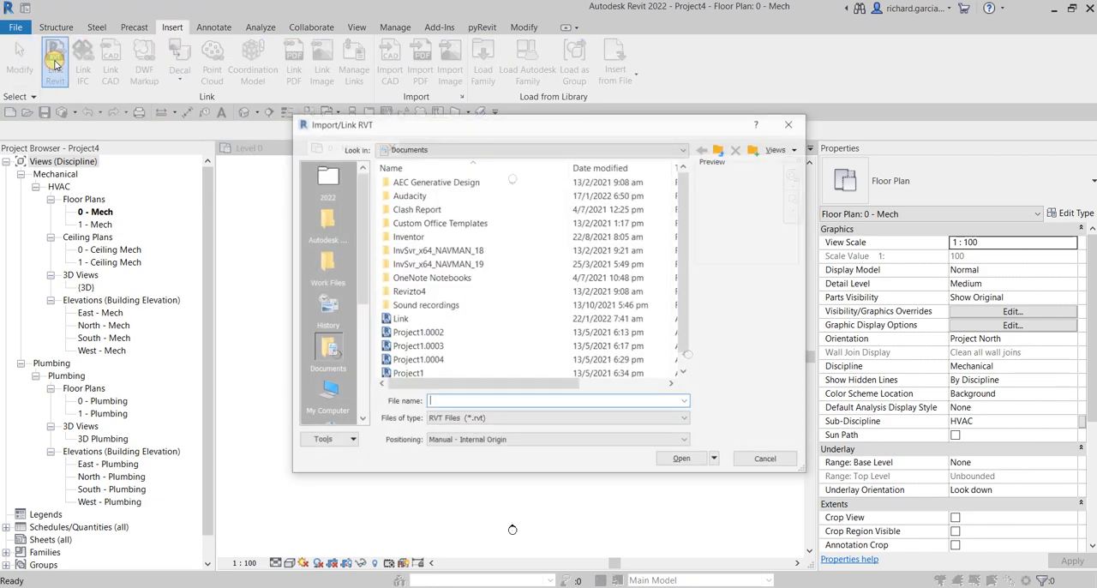
pyautogui.click(397, 320)
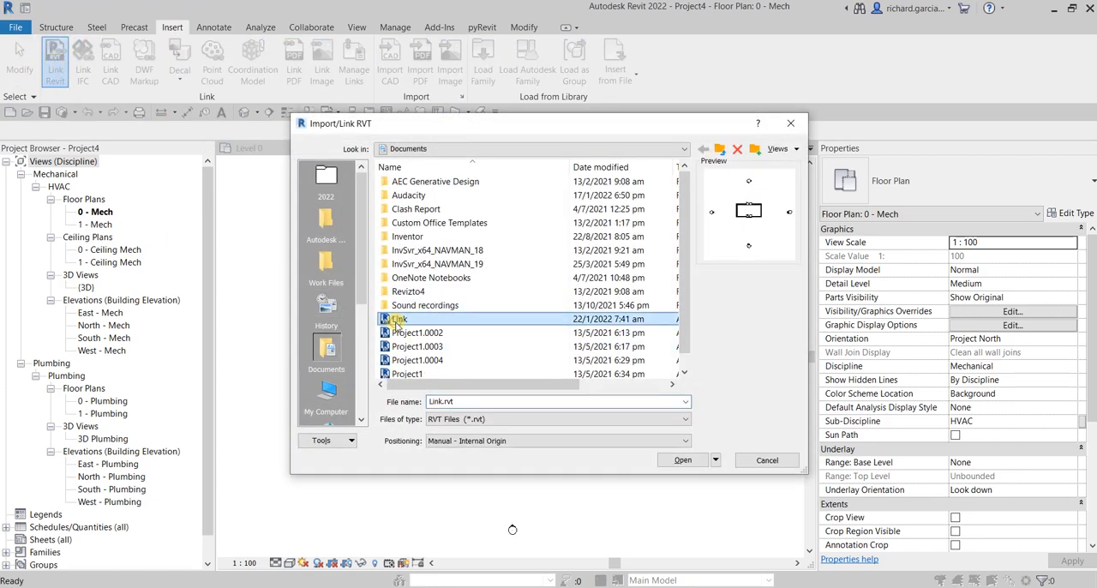
pyautogui.click(681, 462)
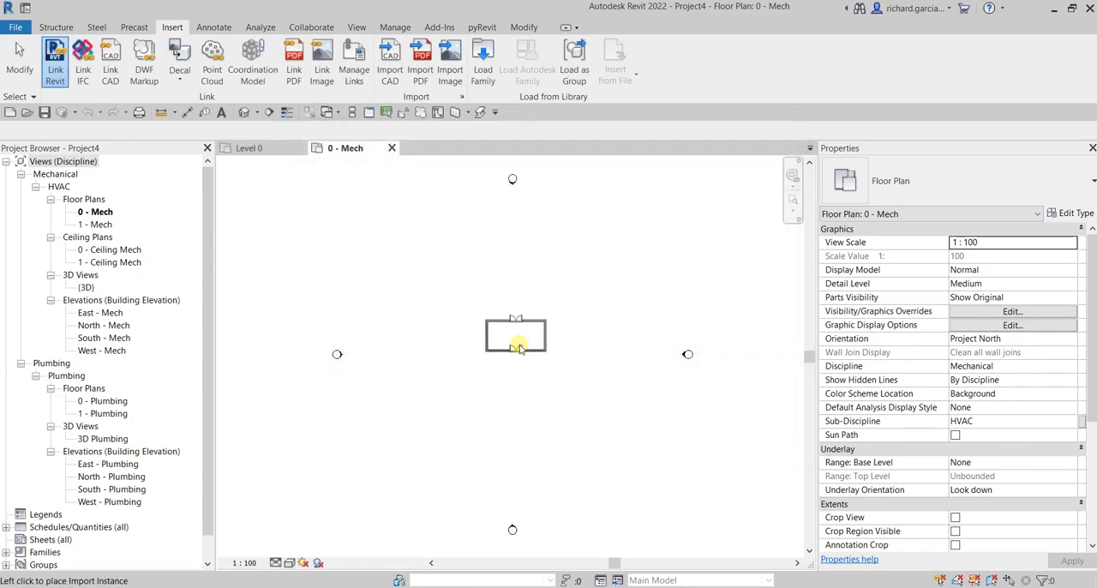
pyautogui.click(519, 348)
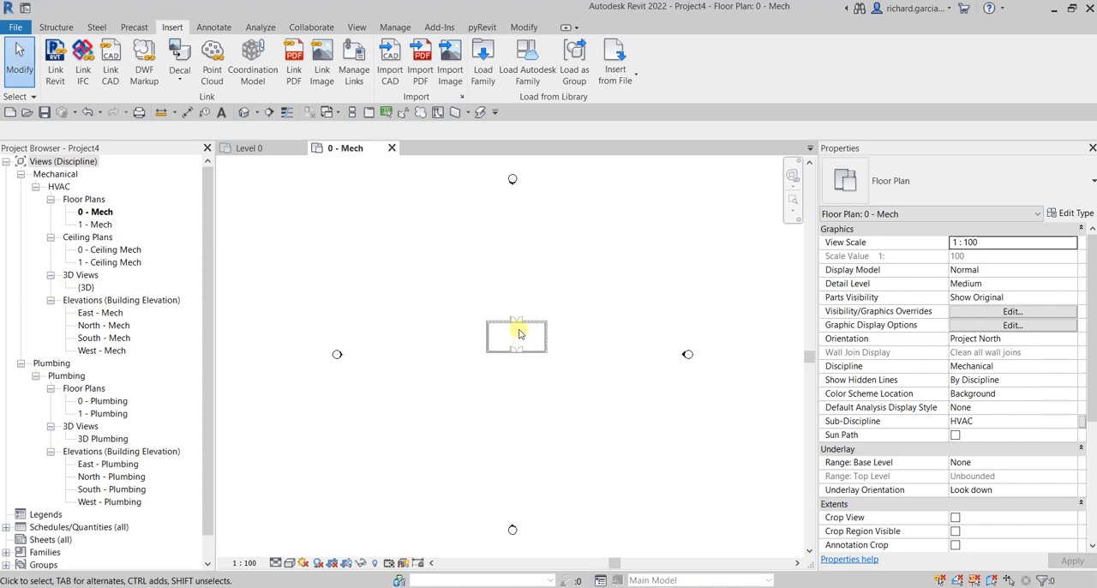
# Step: Turn on Select links in the mechanical project, select the whole linked building, and clear the selection
pyautogui.scroll(8, 536, 340)
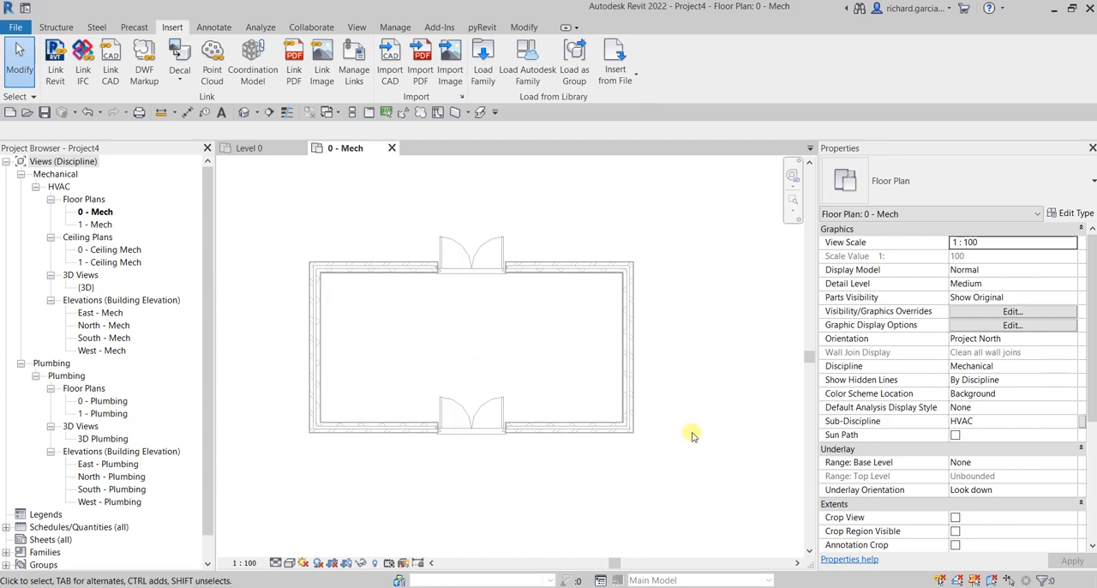
pyautogui.click(19, 96)
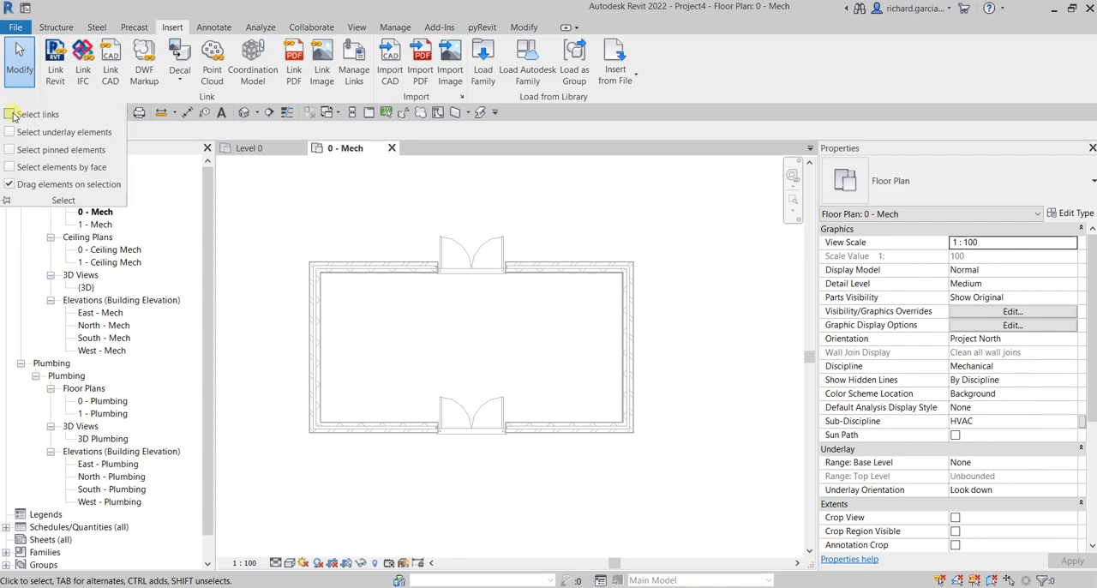
pyautogui.click(603, 212)
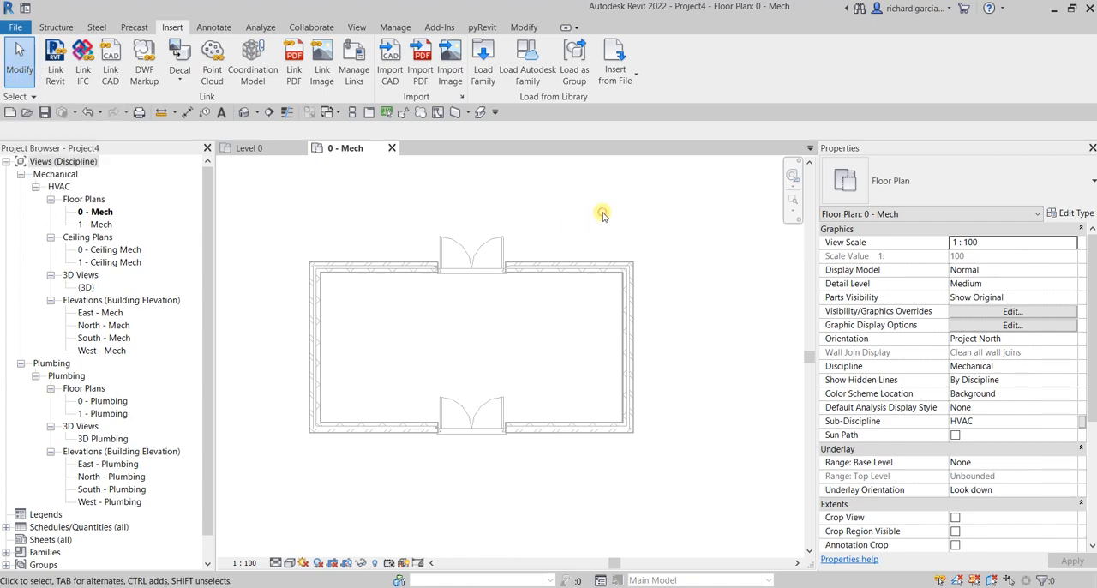
pyautogui.click(559, 269)
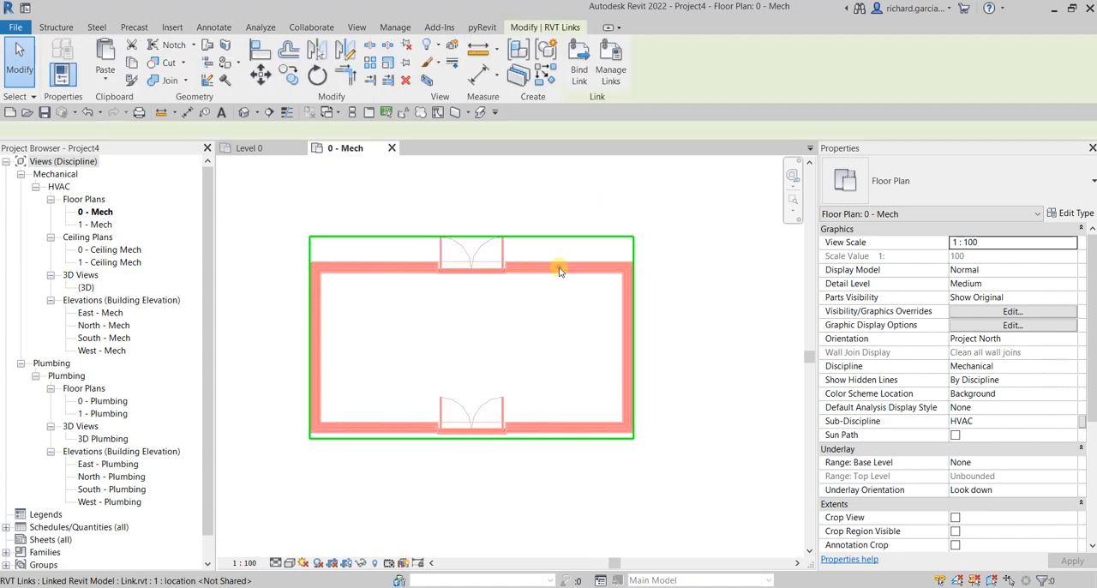
pyautogui.click(554, 199)
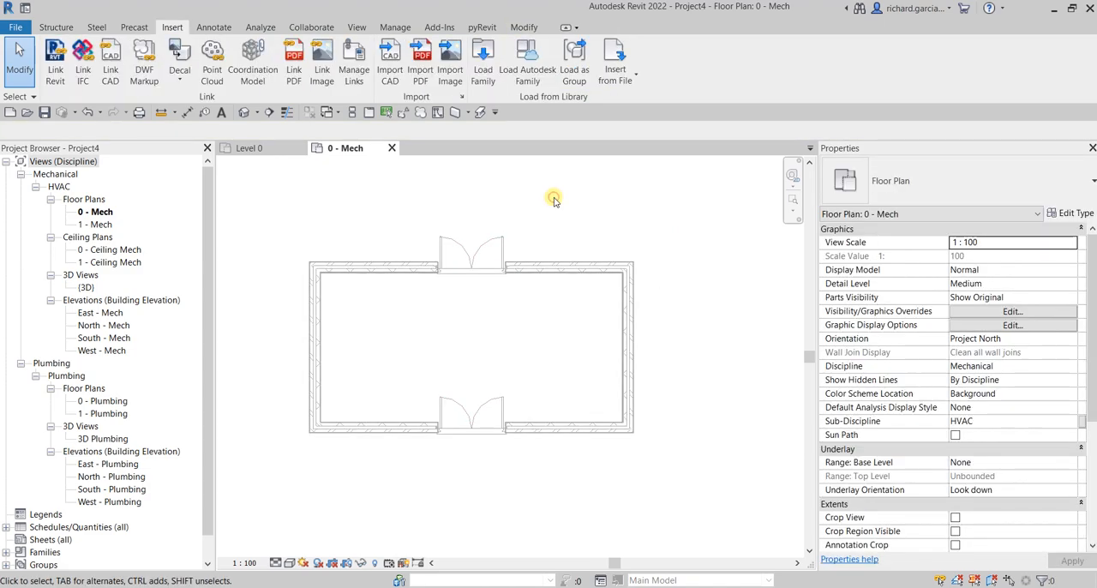
# Step: Select only the upper double door inside the linked building, examine its properties, and clear the selection
pyautogui.click(21, 97)
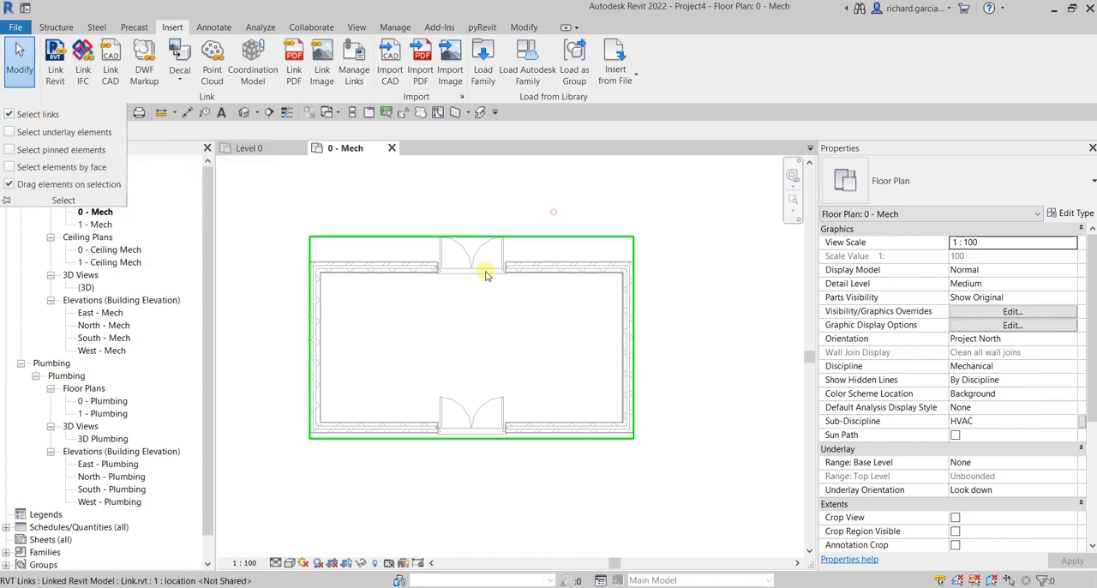
pyautogui.scroll(4, 497, 261)
pyautogui.press('ctrl')
pyautogui.scroll(-3, 593, 302)
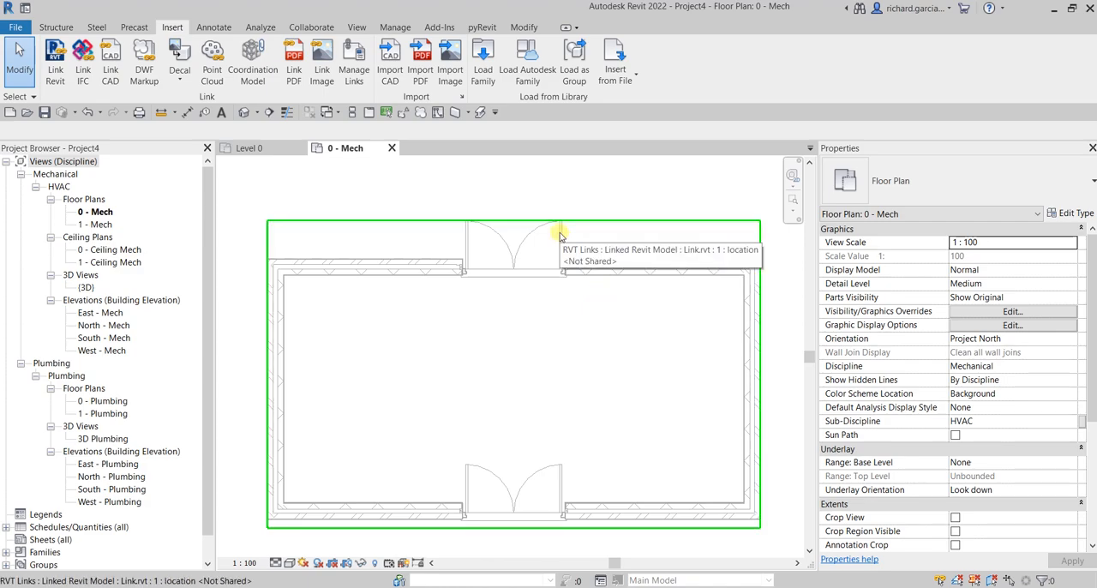
pyautogui.press('Tab')
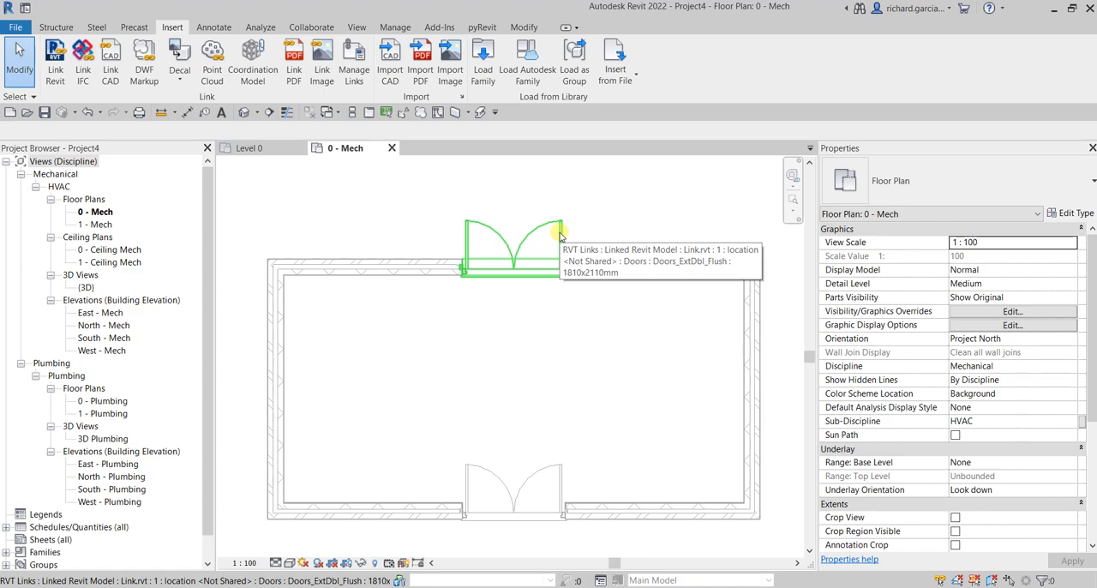
pyautogui.click(562, 233)
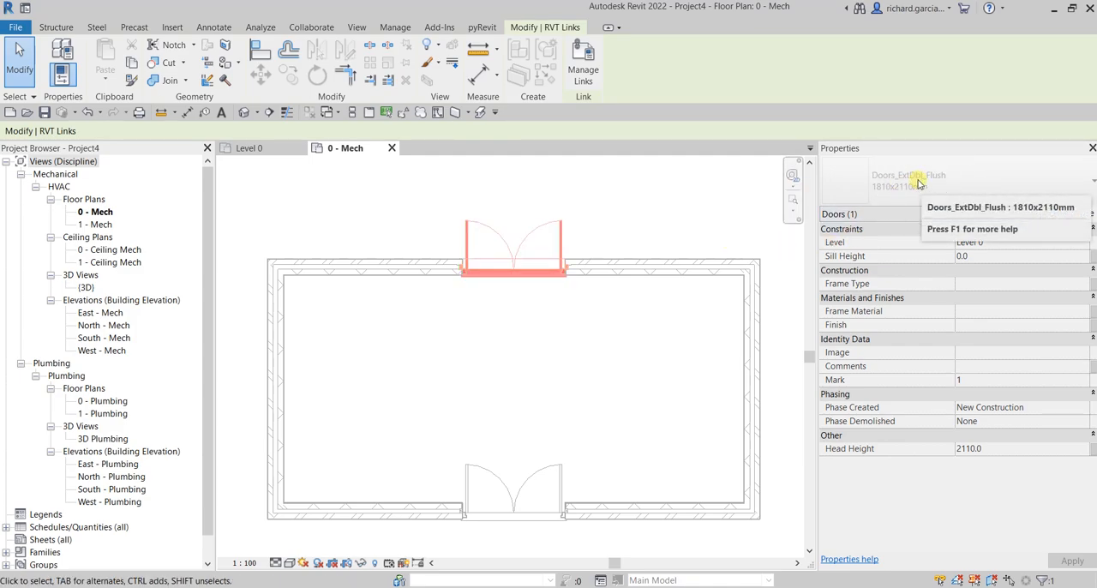
pyautogui.click(597, 218)
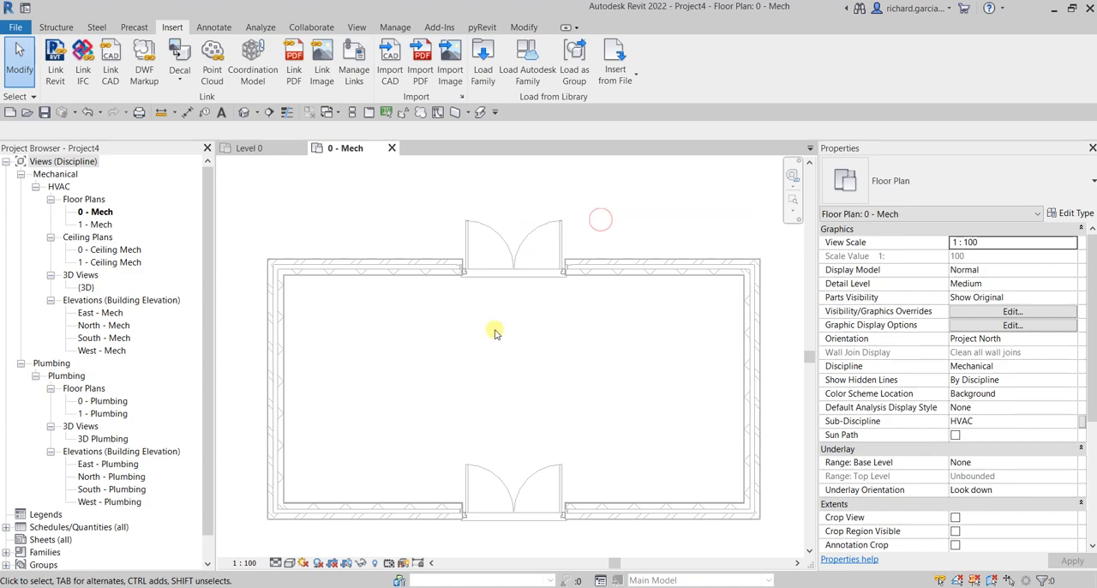
pyautogui.scroll(-1, 490, 329)
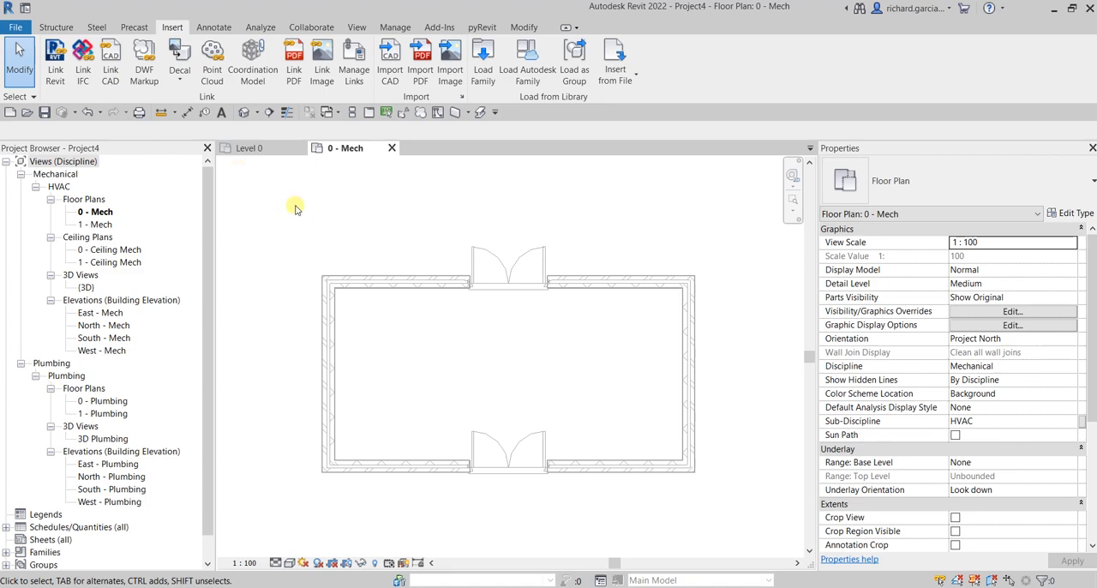
# Step: Draw a horizontal Generic - 200mm architectural wall about 8110 mm long across the middle of the linked building, between its inner side faces
pyautogui.click(55, 27)
pyautogui.click(86, 75)
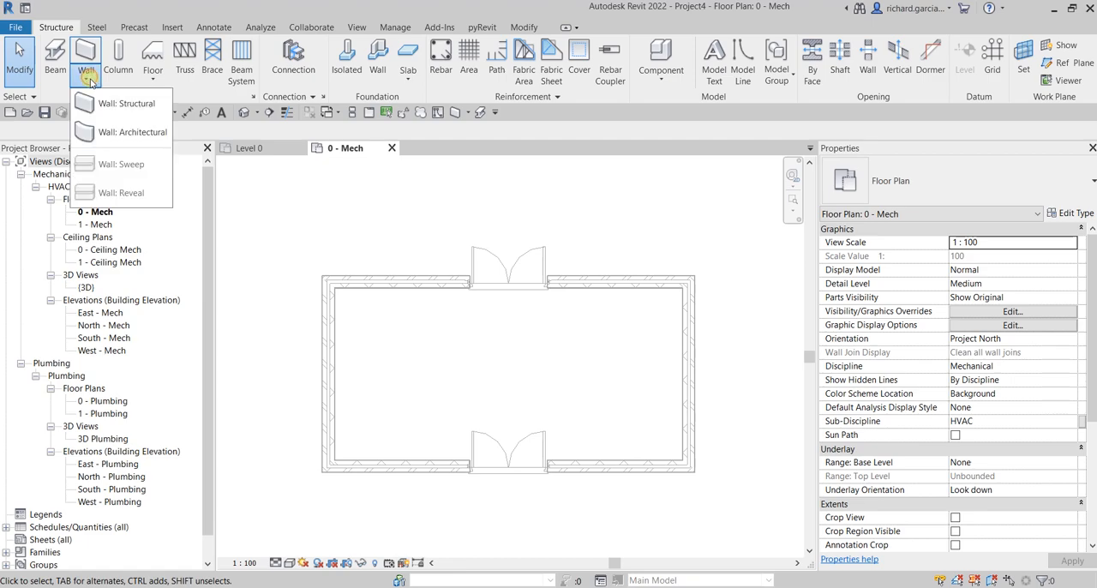
pyautogui.click(142, 143)
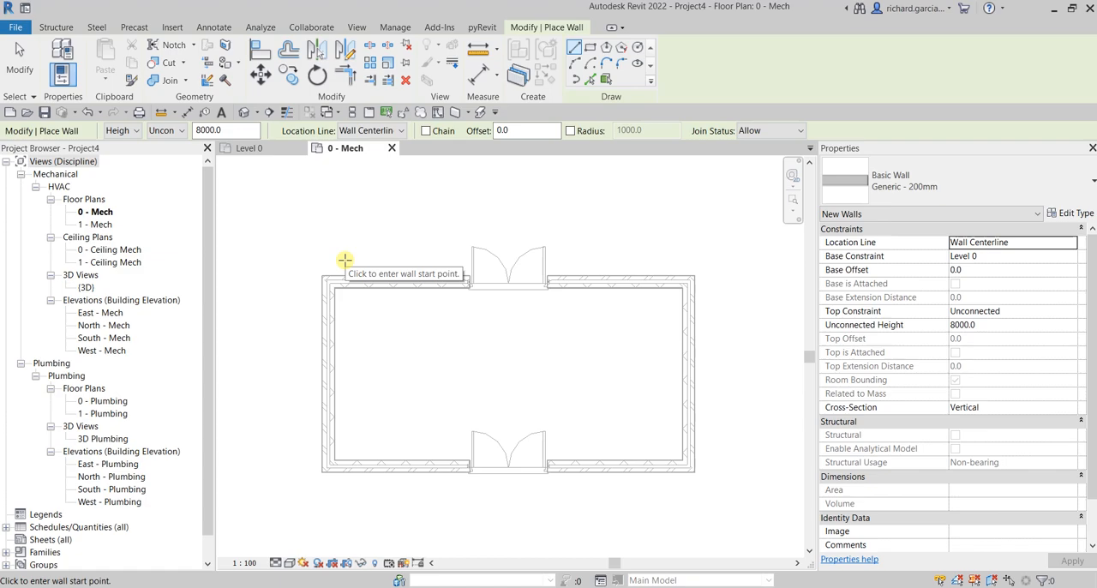
pyautogui.scroll(2, 386, 372)
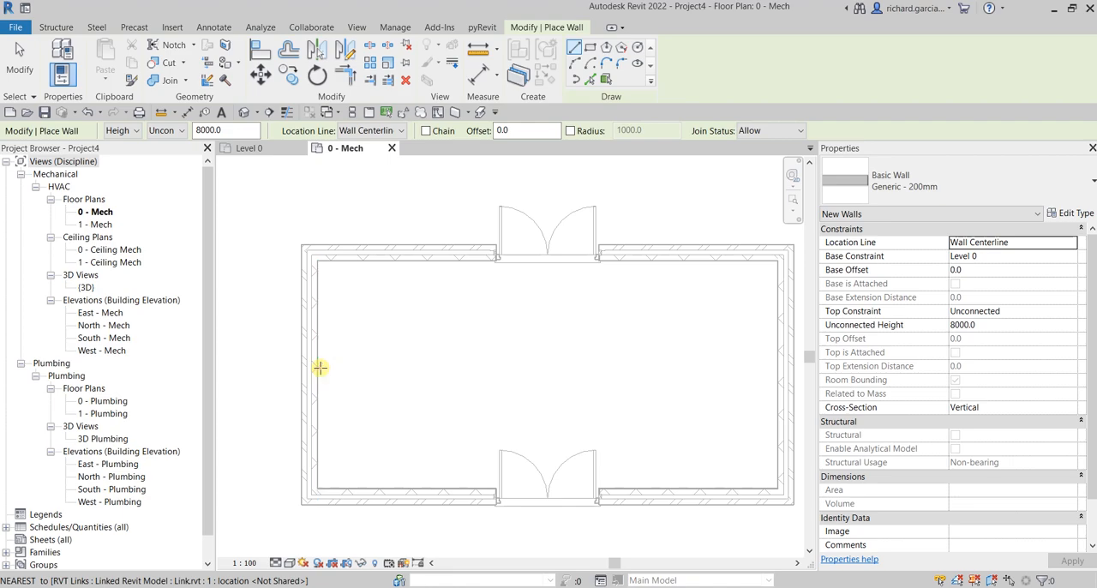
pyautogui.click(319, 367)
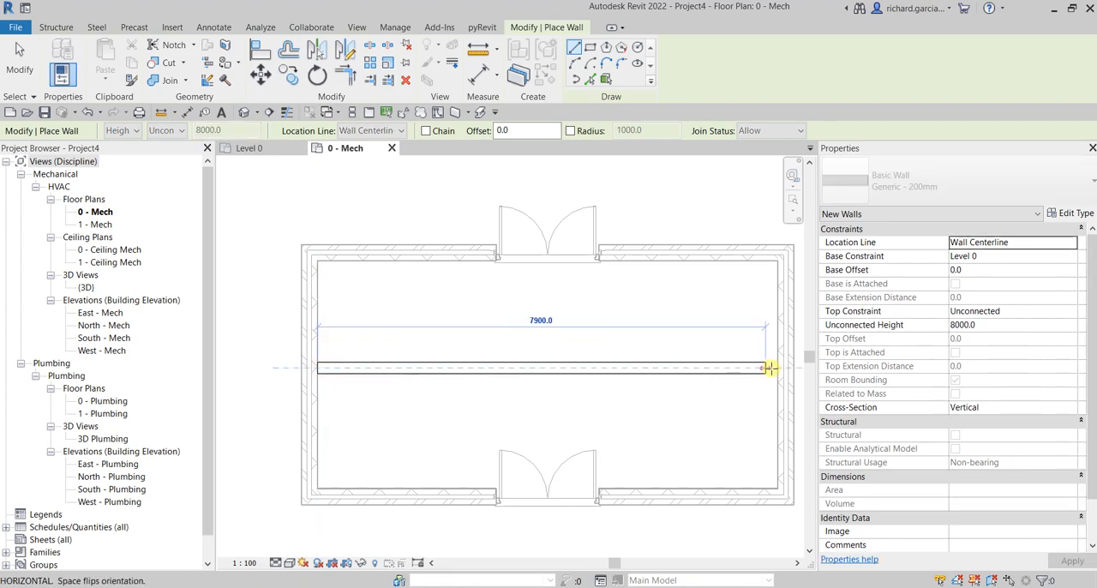
pyautogui.click(779, 367)
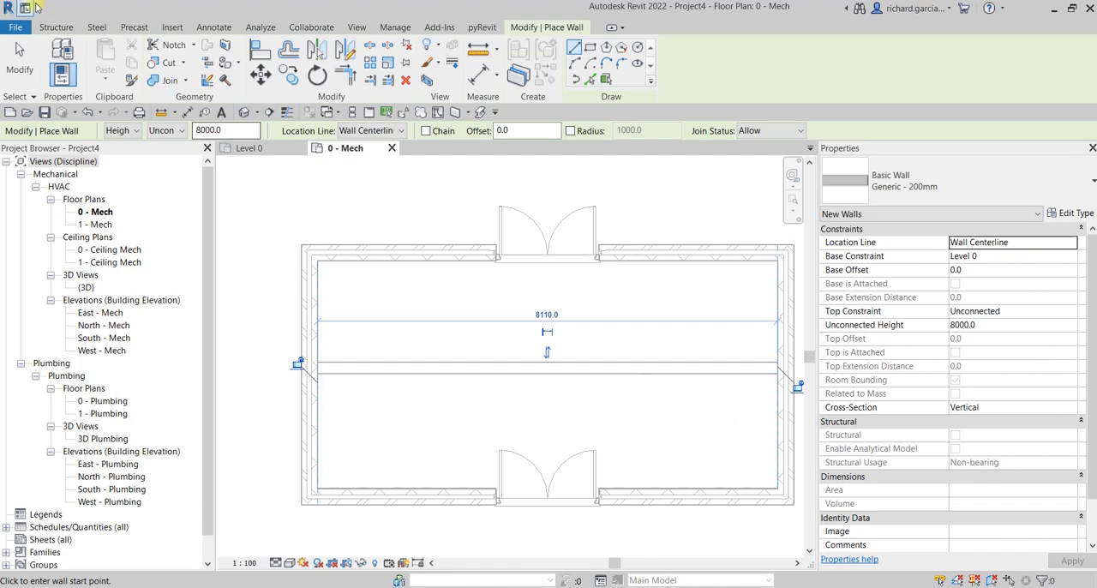
pyautogui.click(20, 55)
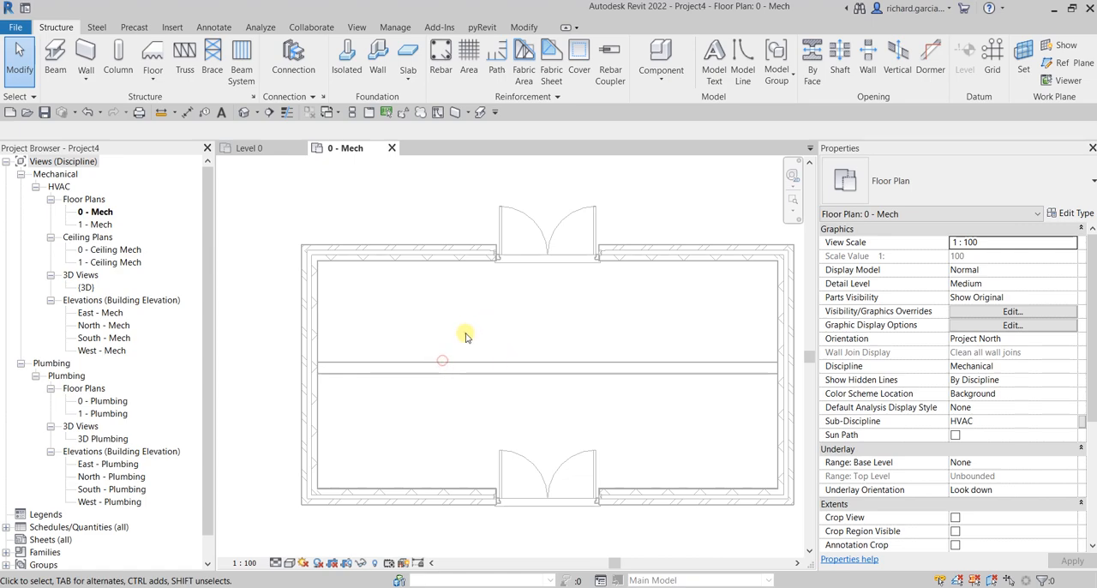
# Step: Try to select the new interior wall while Select underlay elements is off
pyautogui.moveTo(443, 355); pyautogui.dragTo(422, 382)
pyautogui.click(409, 369)
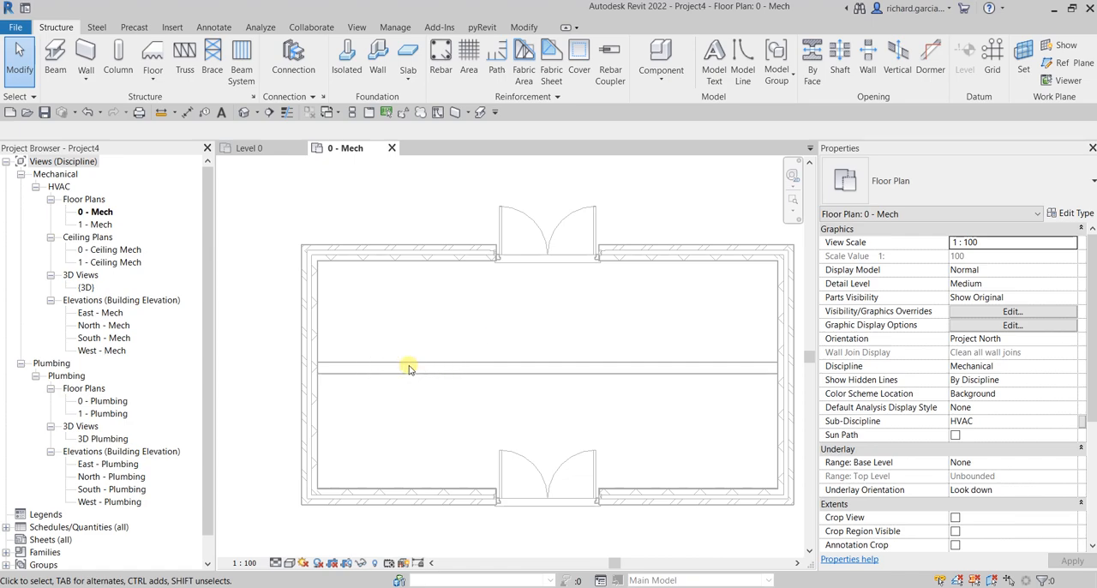
pyautogui.click(24, 97)
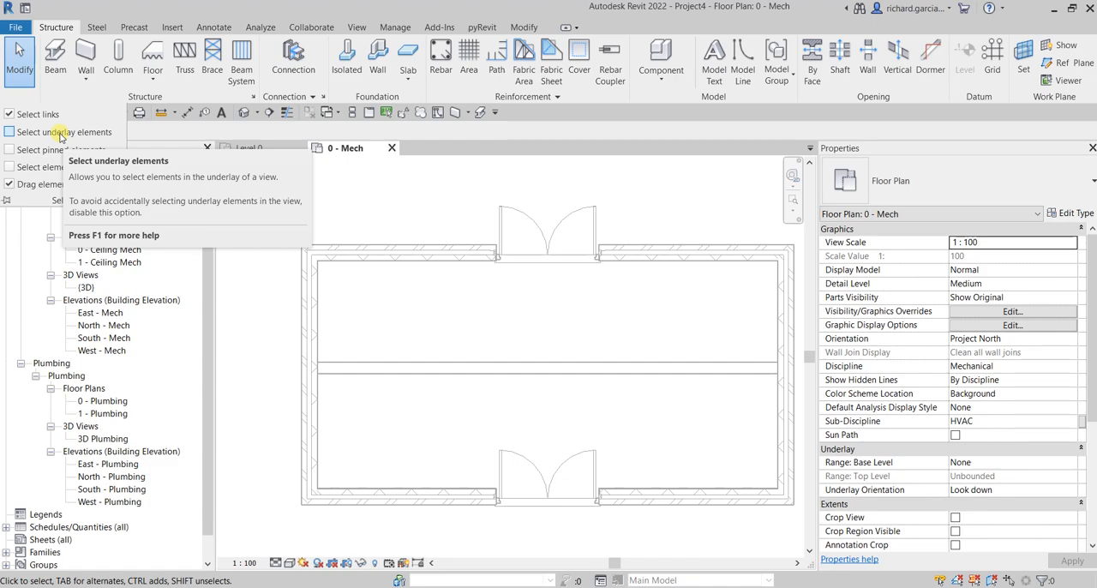
# Step: Draw a horizontal Generic - 200mm structural wall about 8122.5 mm long above the architectural wall, spanning the building's inner side faces
pyautogui.click(86, 79)
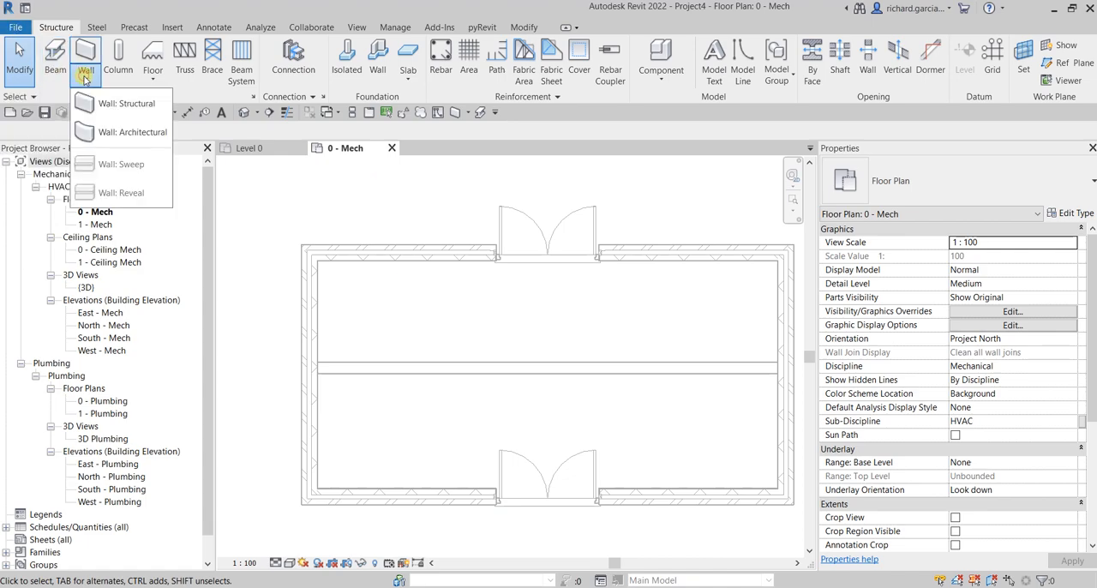
pyautogui.click(125, 105)
pyautogui.click(318, 304)
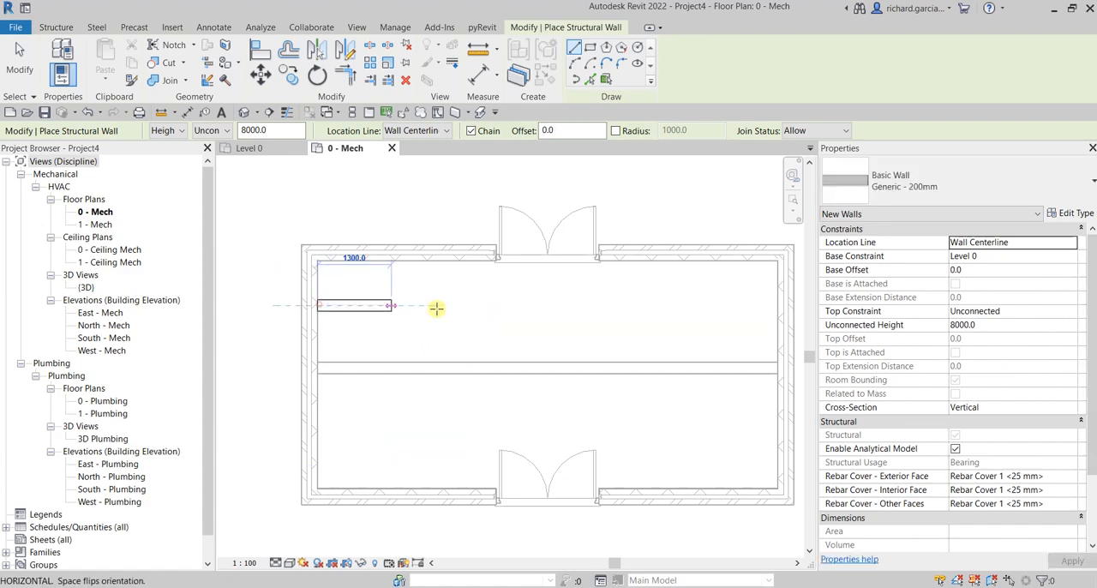
pyautogui.click(780, 302)
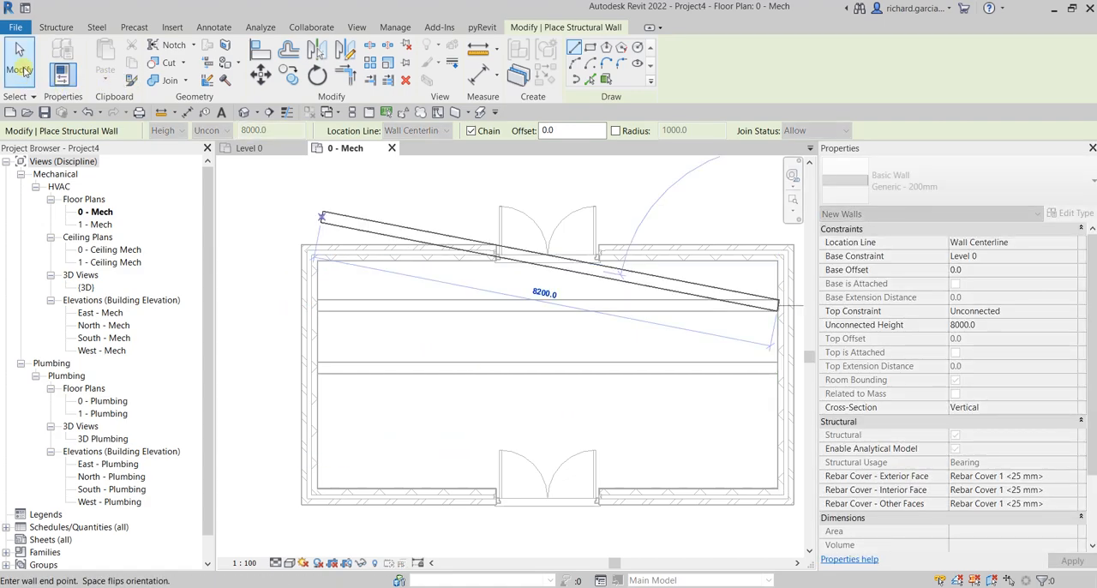
pyautogui.click(20, 72)
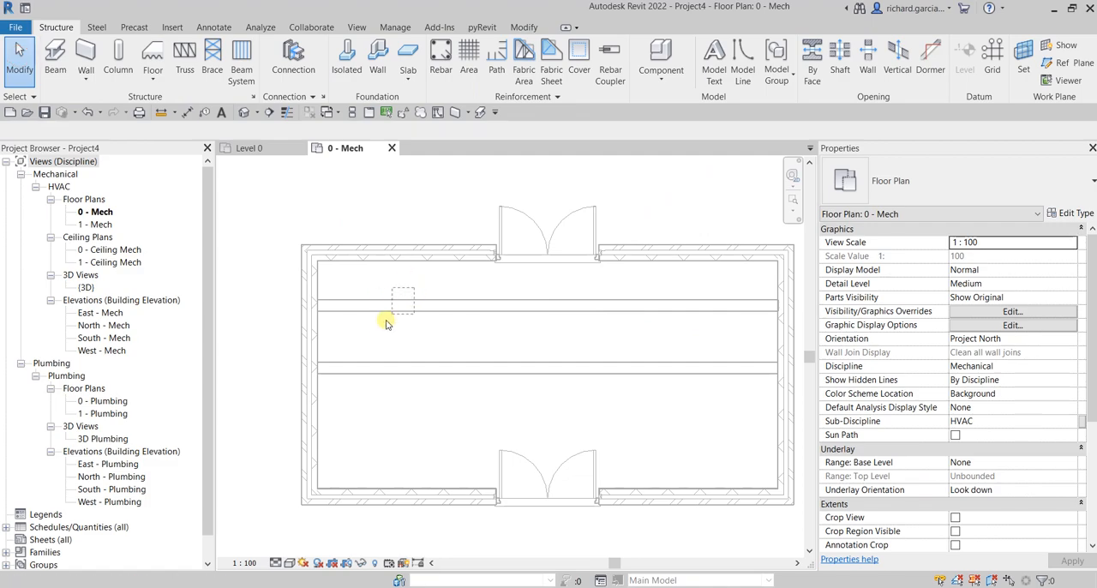
# Step: Turn on Select underlay elements, select the architectural wall and the structural wall in turn, and clear the selection
pyautogui.moveTo(532, 340); pyautogui.dragTo(513, 342, button='middle')
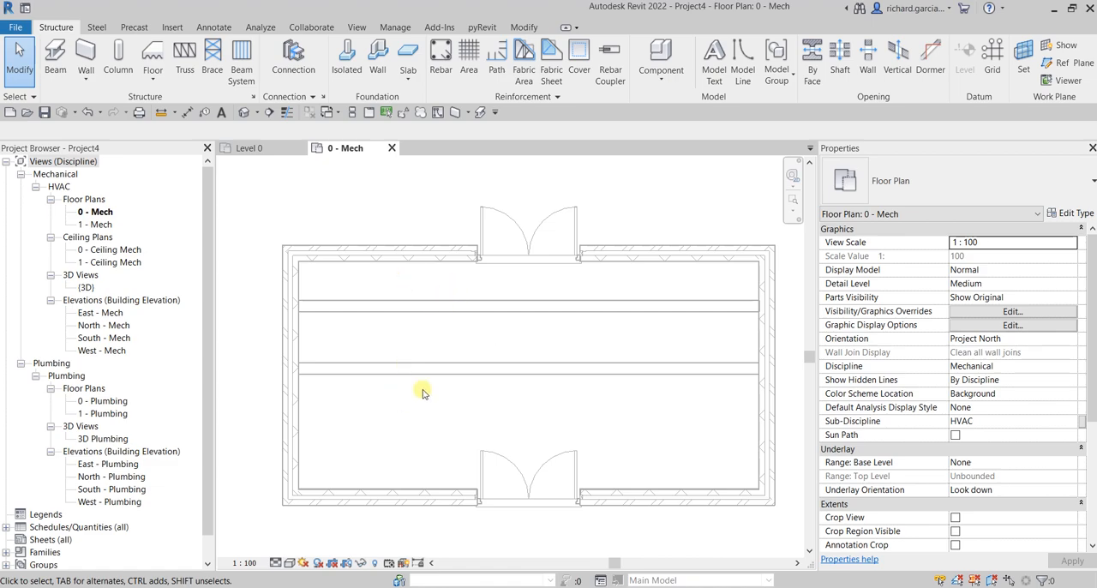
pyautogui.click(34, 97)
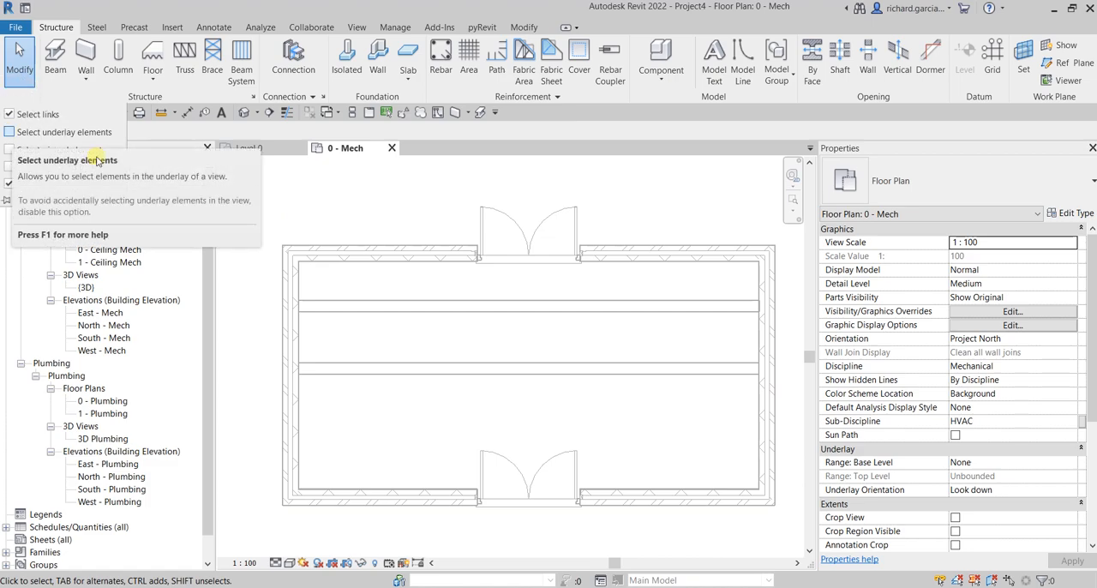
pyautogui.click(891, 477)
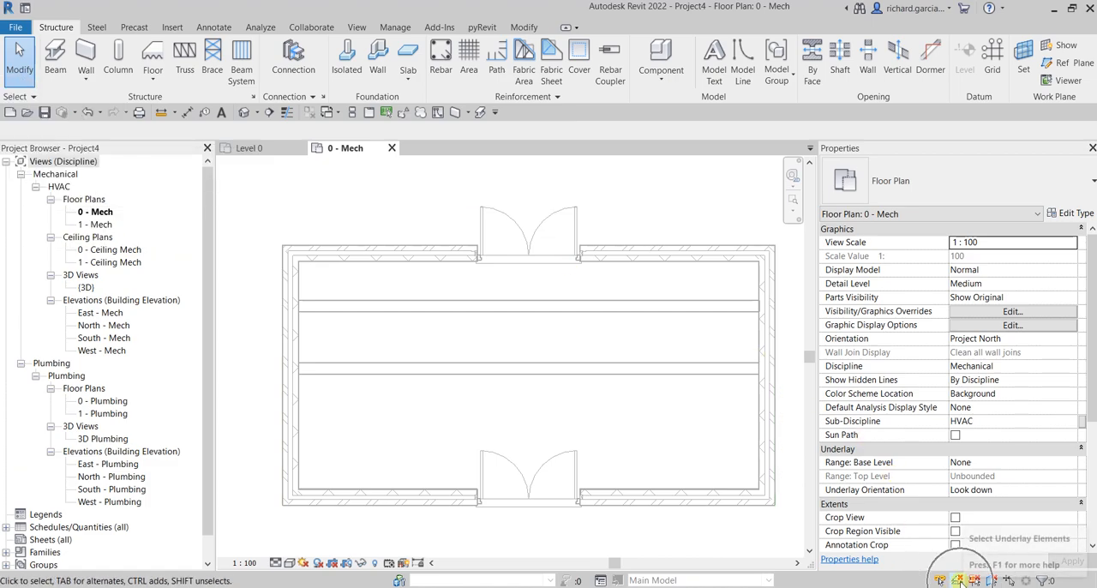
pyautogui.click(960, 582)
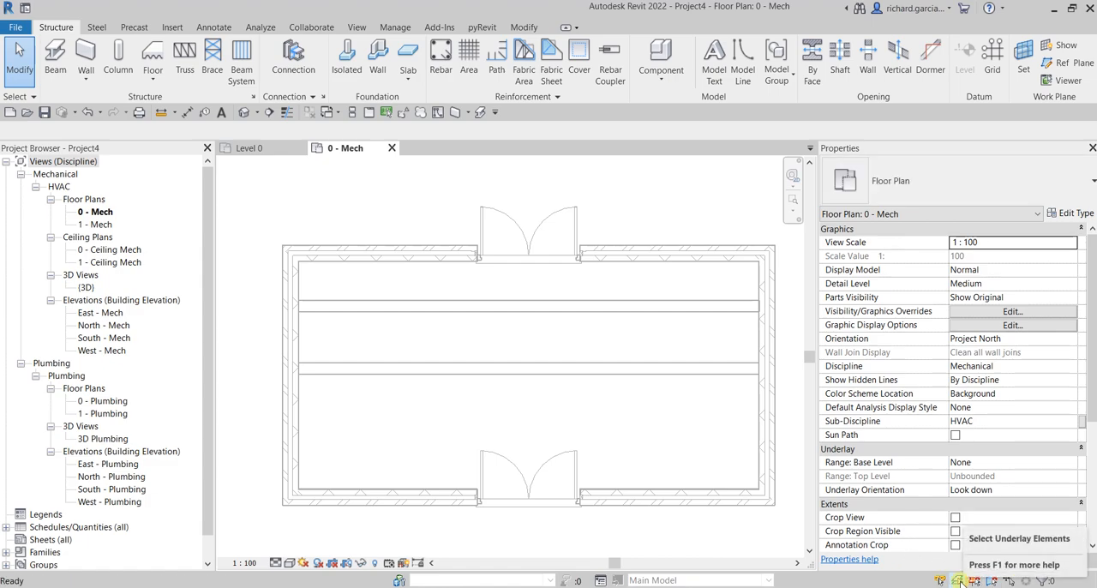
pyautogui.click(360, 362)
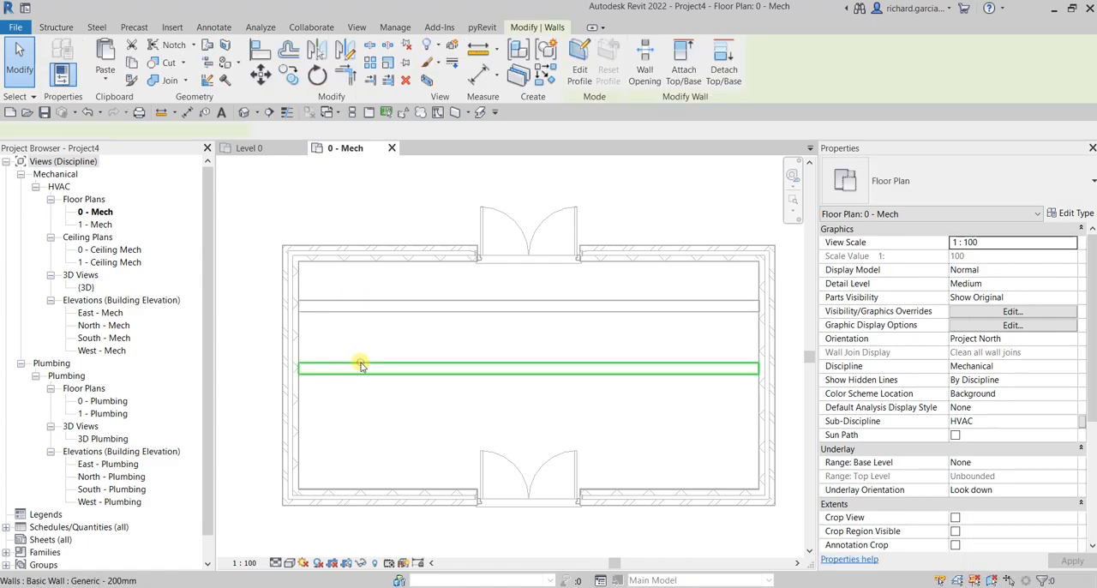
pyautogui.click(358, 307)
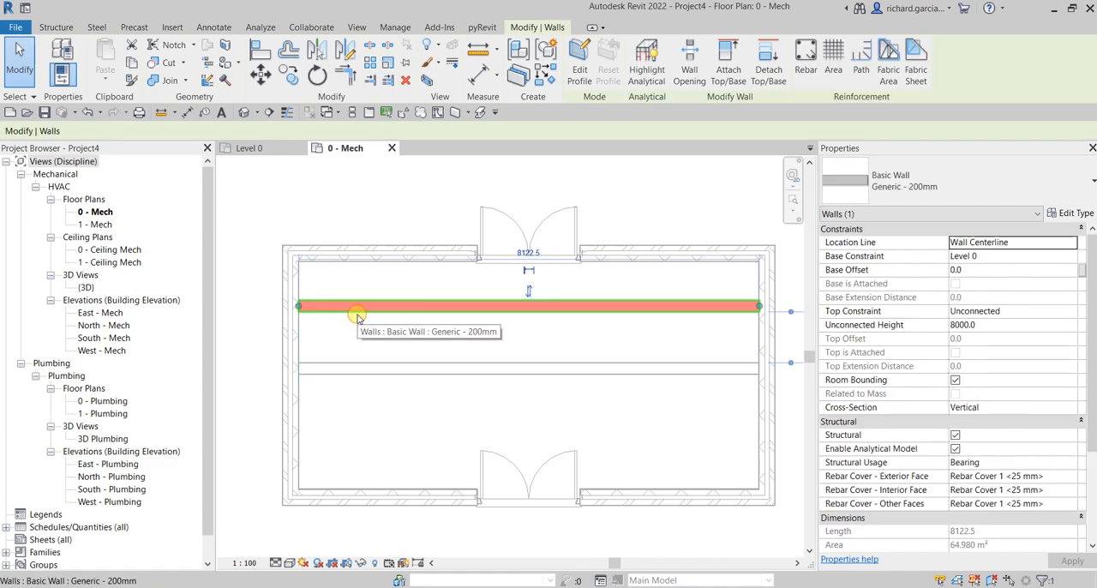
pyautogui.click(327, 190)
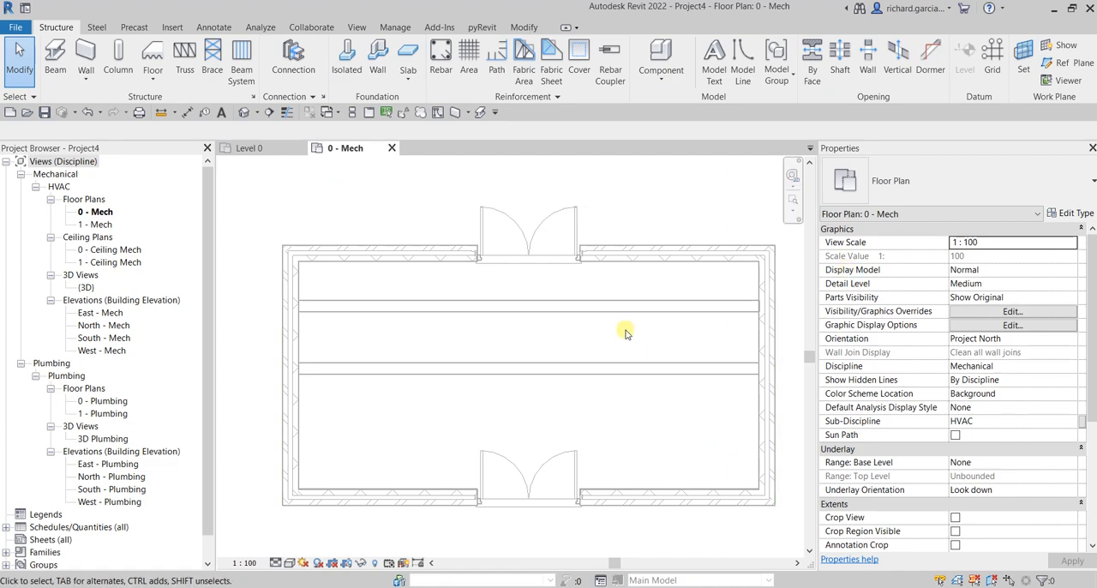
# Step: Draw a model-line rectangle about 1200 mm wide outside the building, to the left of its left wall
pyautogui.click(744, 68)
pyautogui.click(562, 241)
pyautogui.press('Escape')
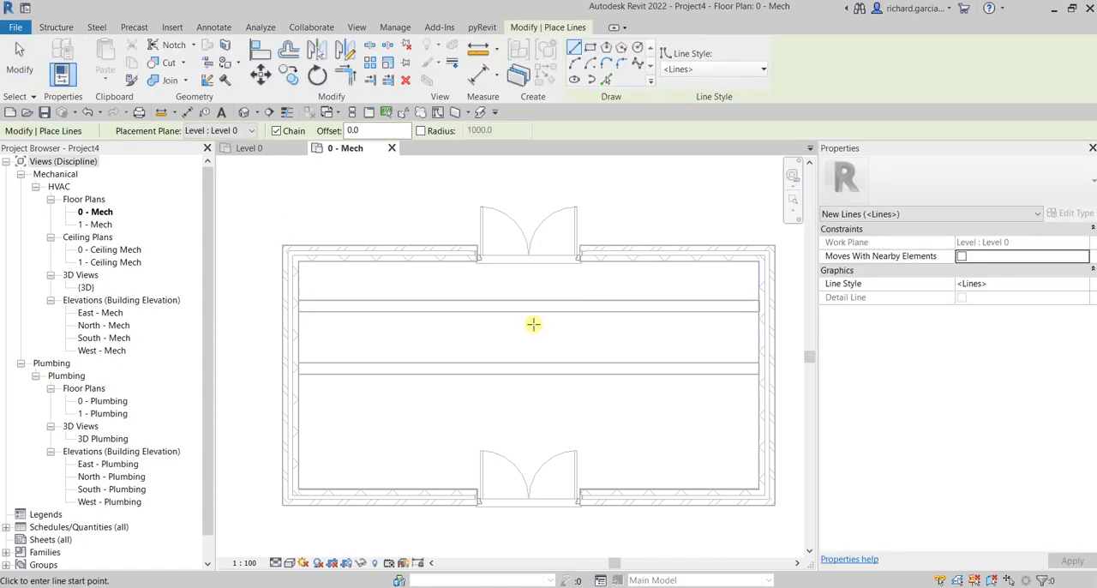
pyautogui.click(590, 47)
pyautogui.moveTo(368, 328); pyautogui.dragTo(553, 326, button='middle')
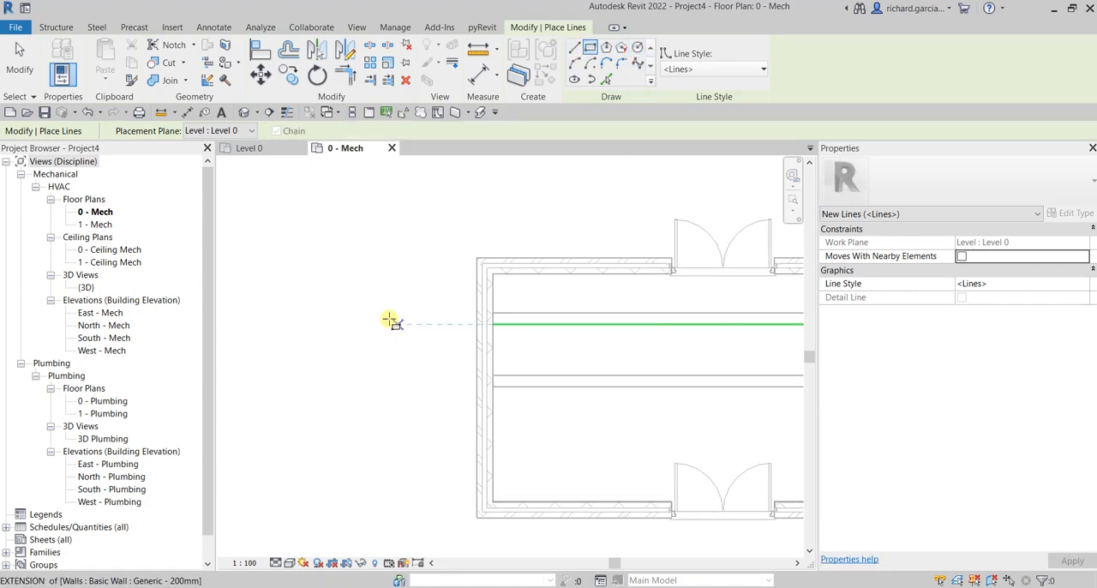
pyautogui.click(369, 314)
pyautogui.click(438, 370)
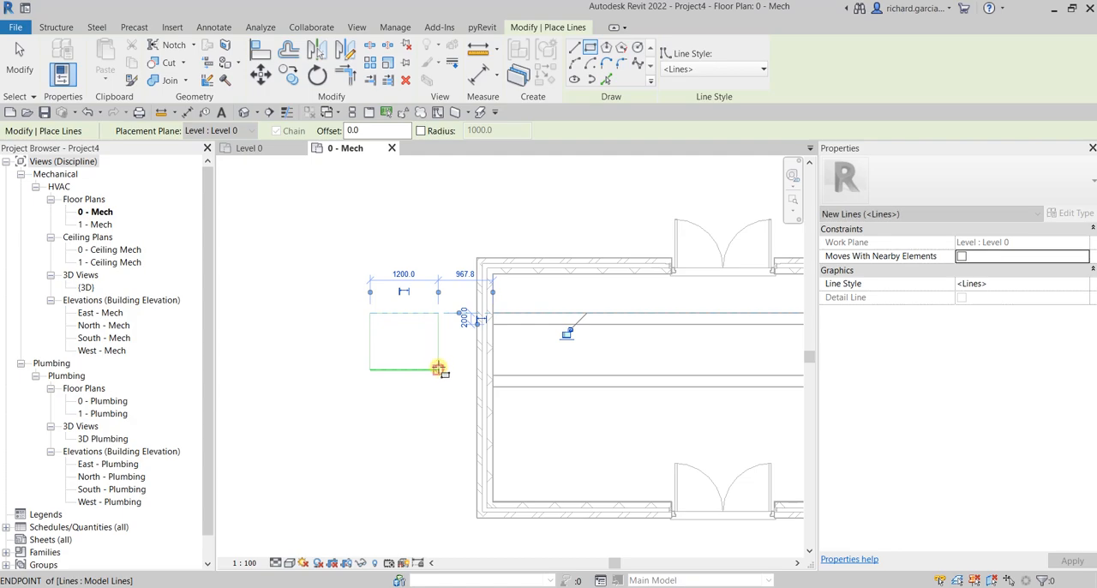
pyautogui.press('Escape')
pyautogui.press('Escape')
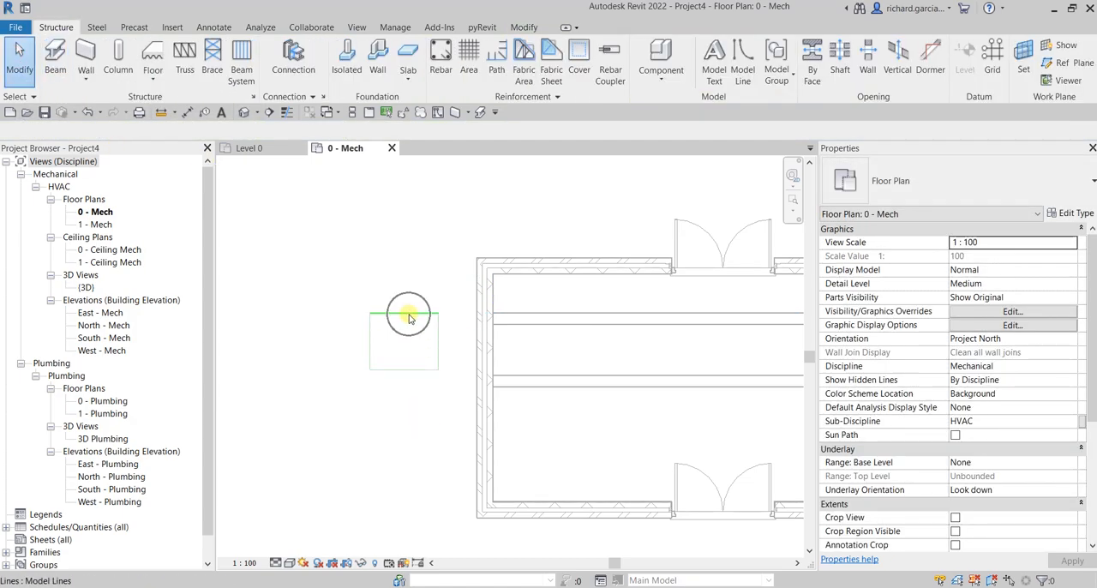
# Step: Turn off Select underlay elements and try to select the model-line rectangle directly and with selection windows
pyautogui.click(32, 98)
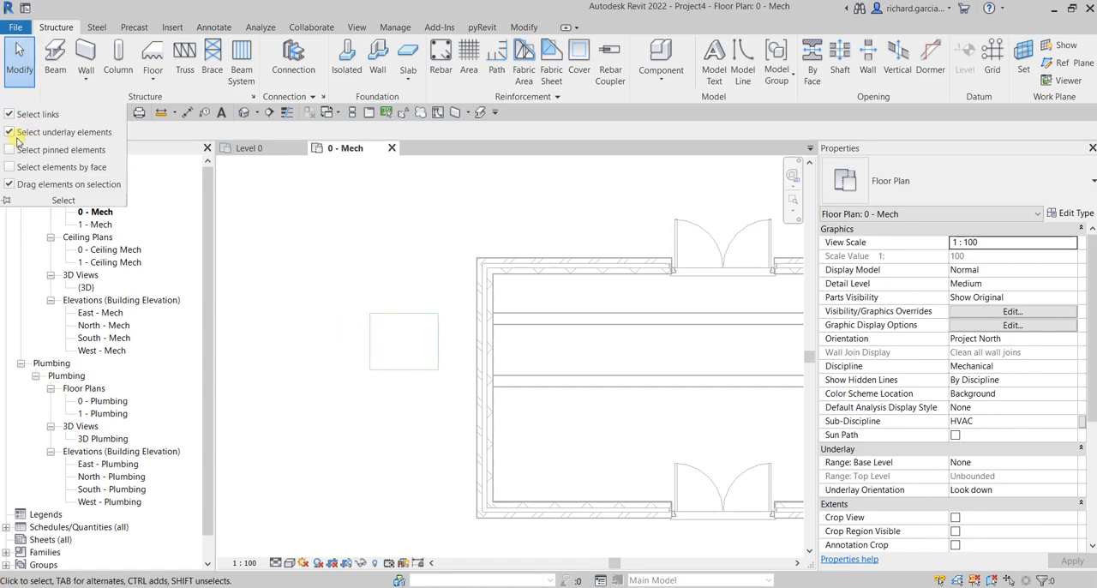
pyautogui.click(9, 133)
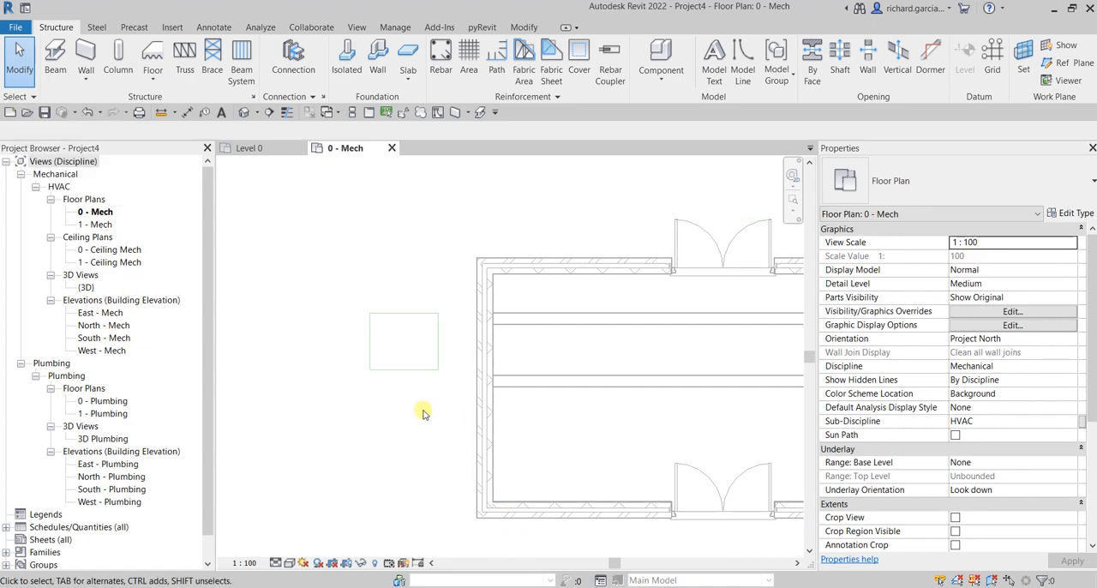
pyautogui.click(410, 346)
pyautogui.moveTo(427, 291); pyautogui.dragTo(344, 400)
pyautogui.moveTo(451, 302); pyautogui.dragTo(336, 392)
# Step: Switch Select links off and back on, and turn on Select underlay elements
pyautogui.click(25, 98)
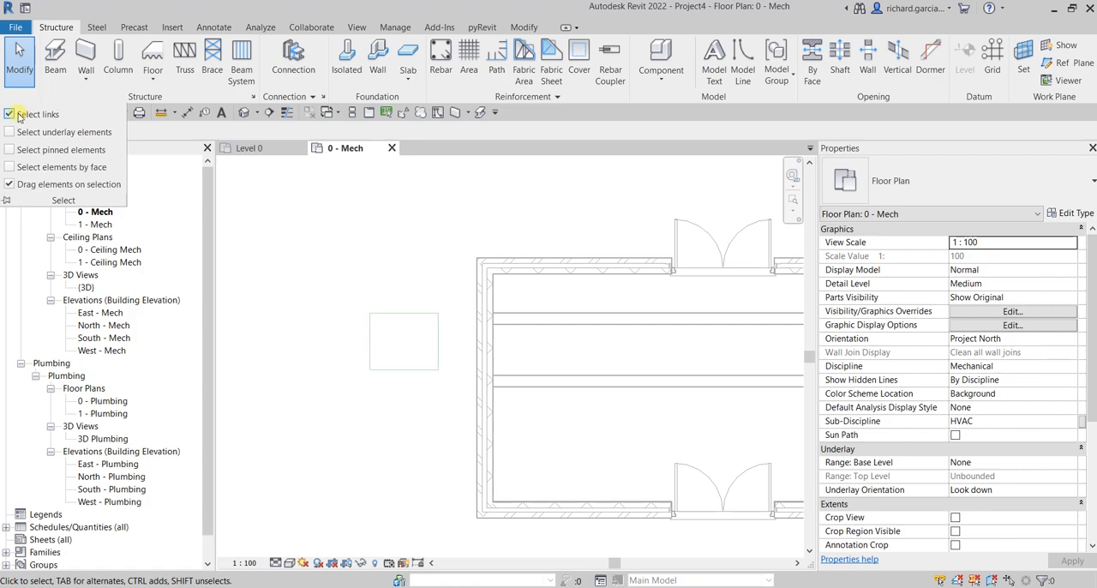
pyautogui.click(10, 115)
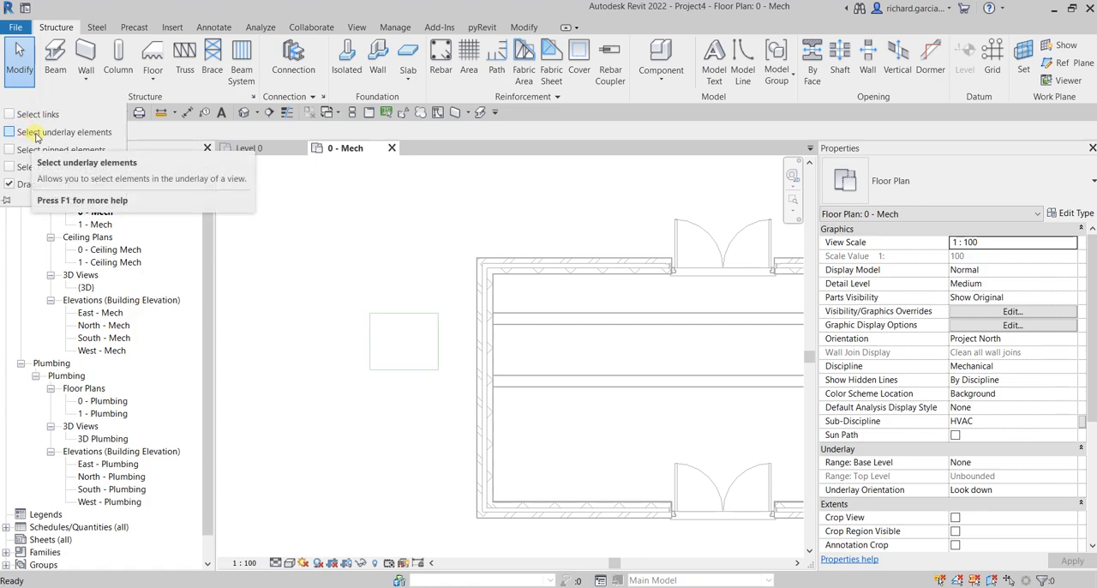
pyautogui.click(10, 133)
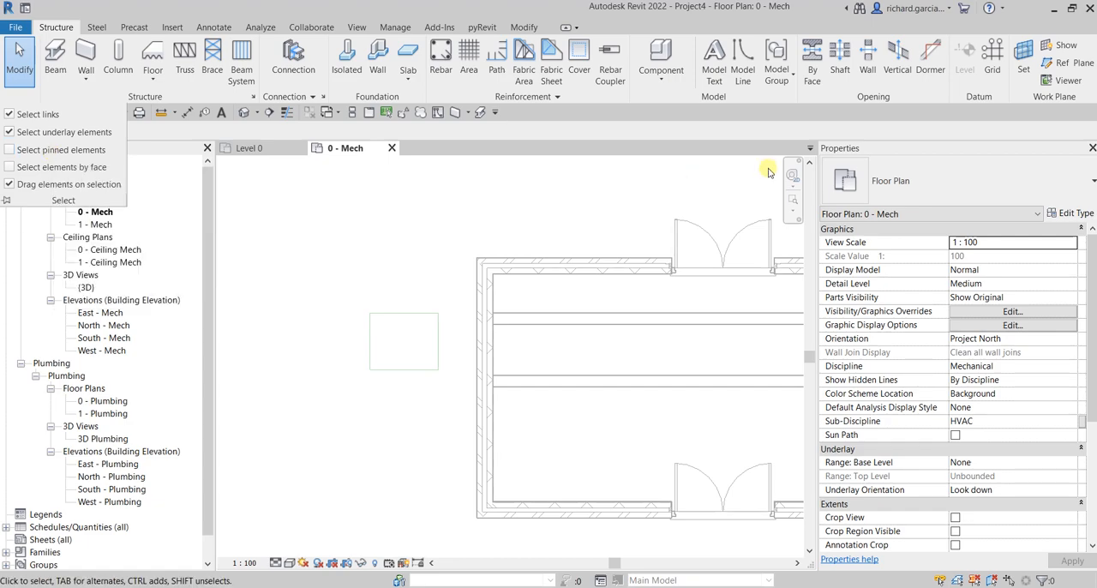
pyautogui.click(435, 175)
pyautogui.scroll(-1, 583, 230)
pyautogui.moveTo(585, 230); pyautogui.dragTo(416, 237, button='middle')
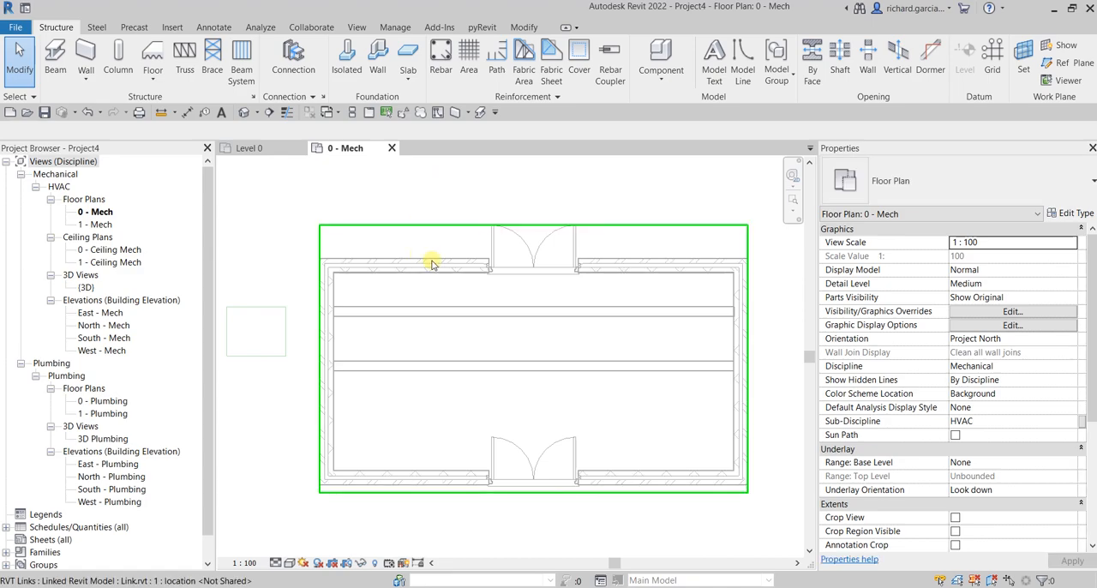
pyautogui.click(30, 97)
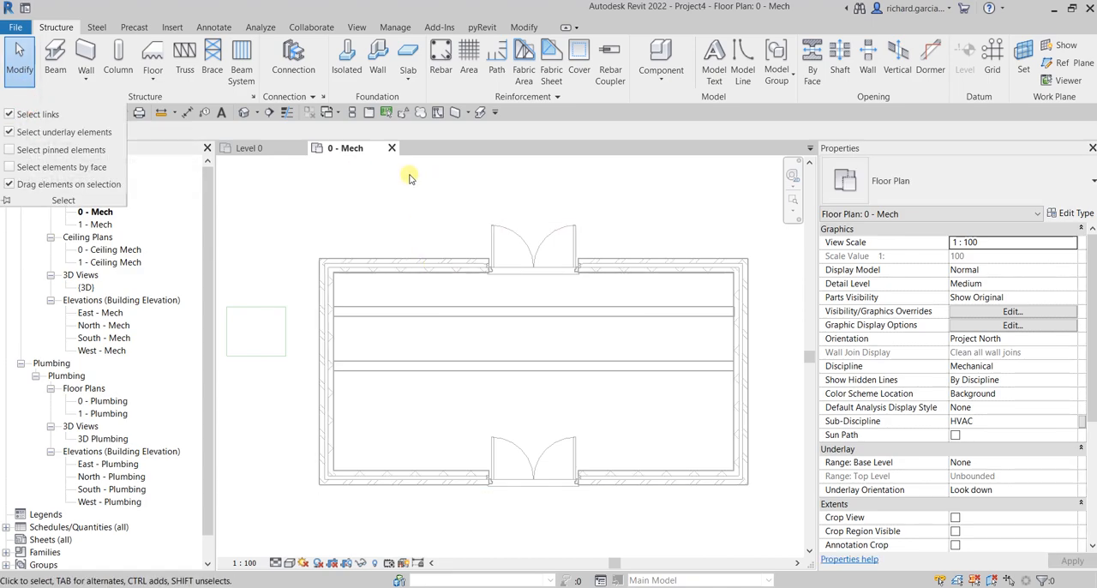
pyautogui.click(427, 198)
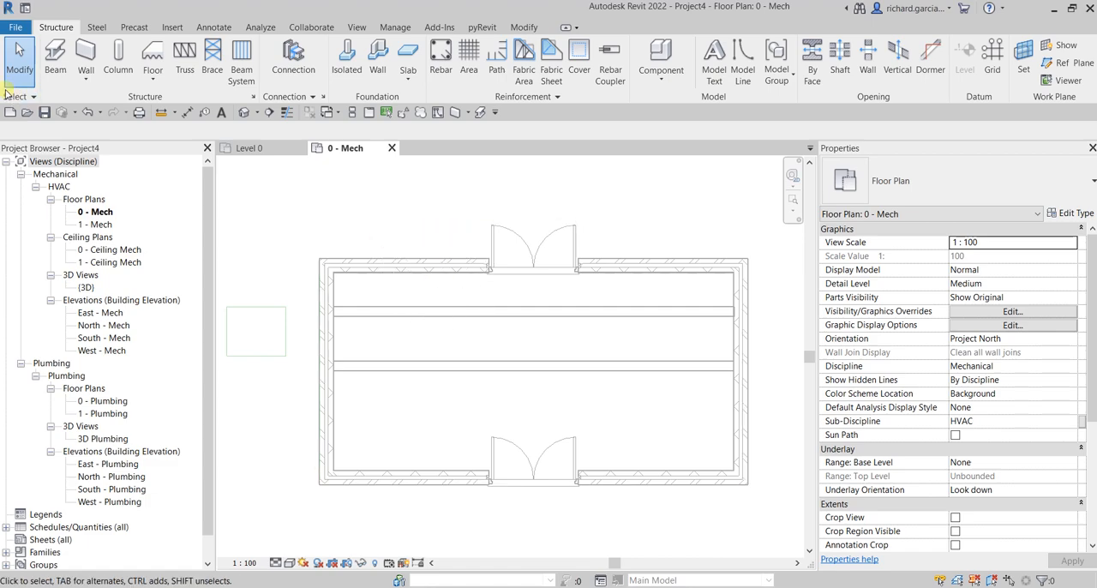
pyautogui.click(32, 98)
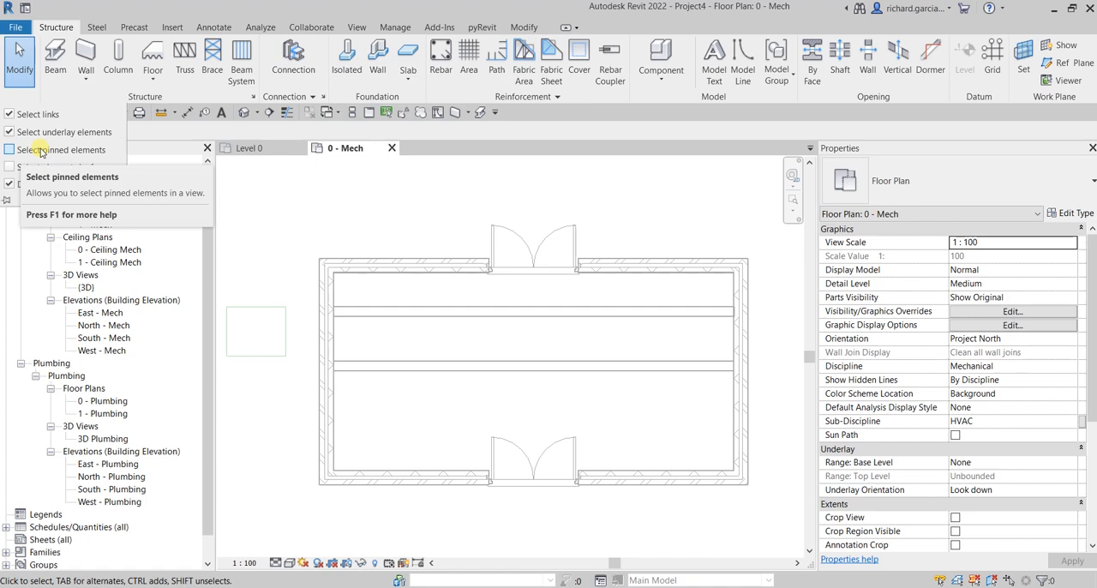
# Step: Select the whole linked building, pin it in place, and clear the selection
pyautogui.click(459, 267)
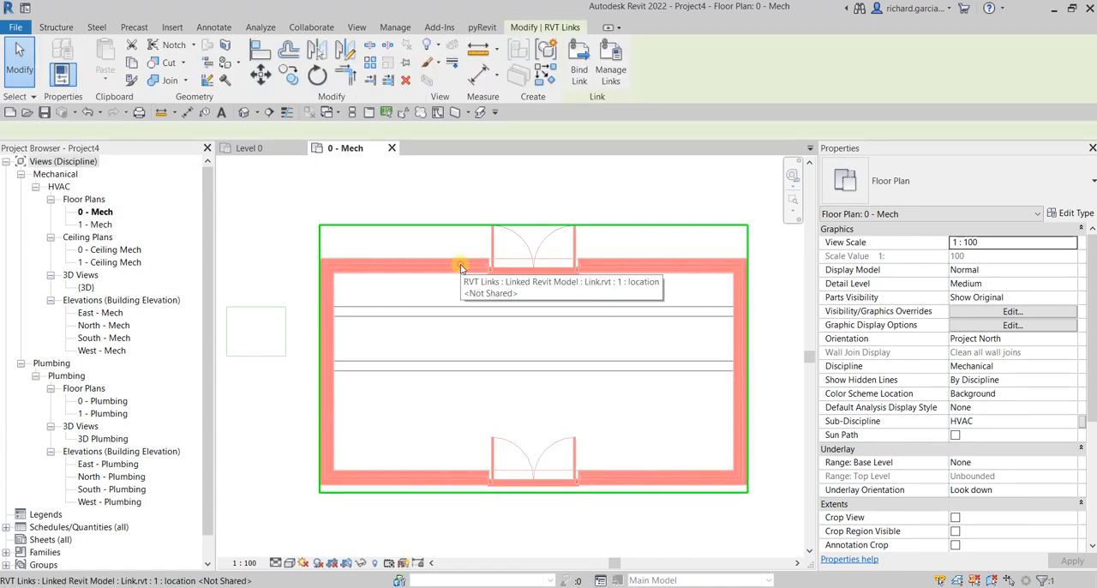
pyautogui.click(405, 63)
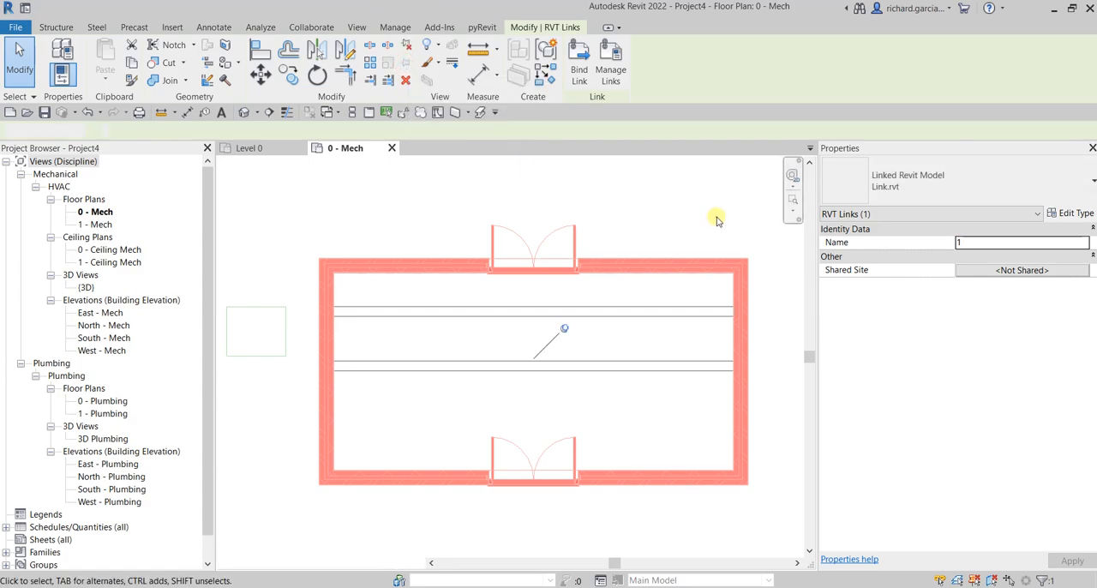
pyautogui.click(717, 221)
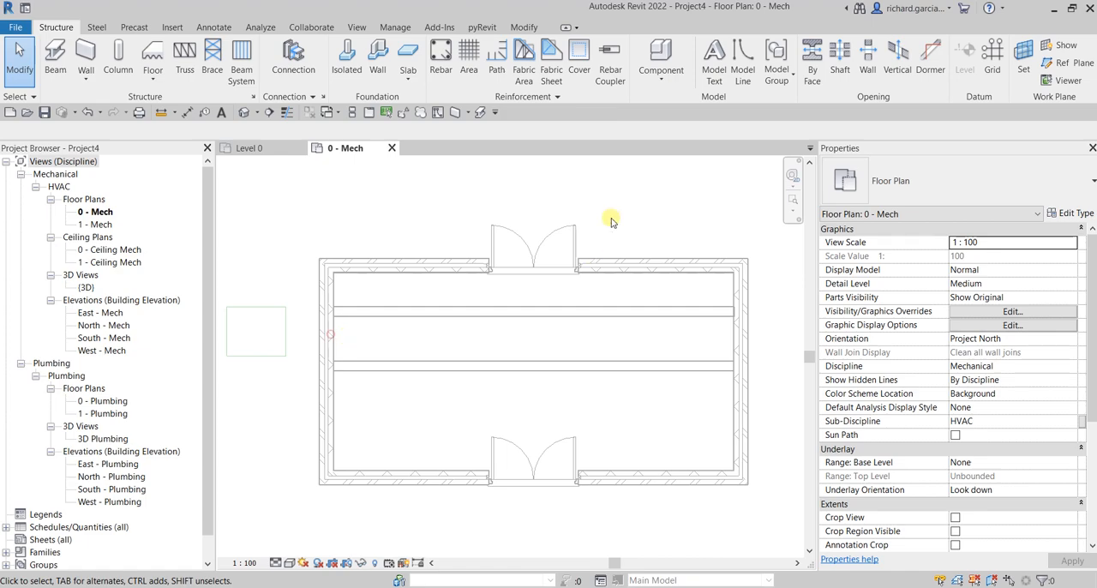
# Step: Try to select the pinned linked building with selection windows while Select pinned elements is off
pyautogui.click(28, 98)
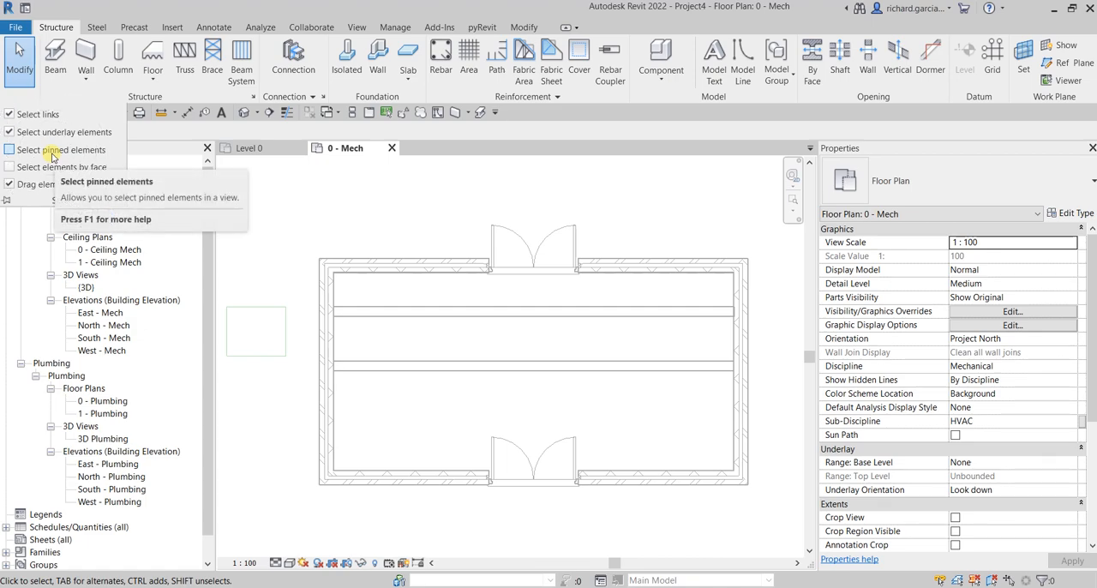
pyautogui.click(692, 238)
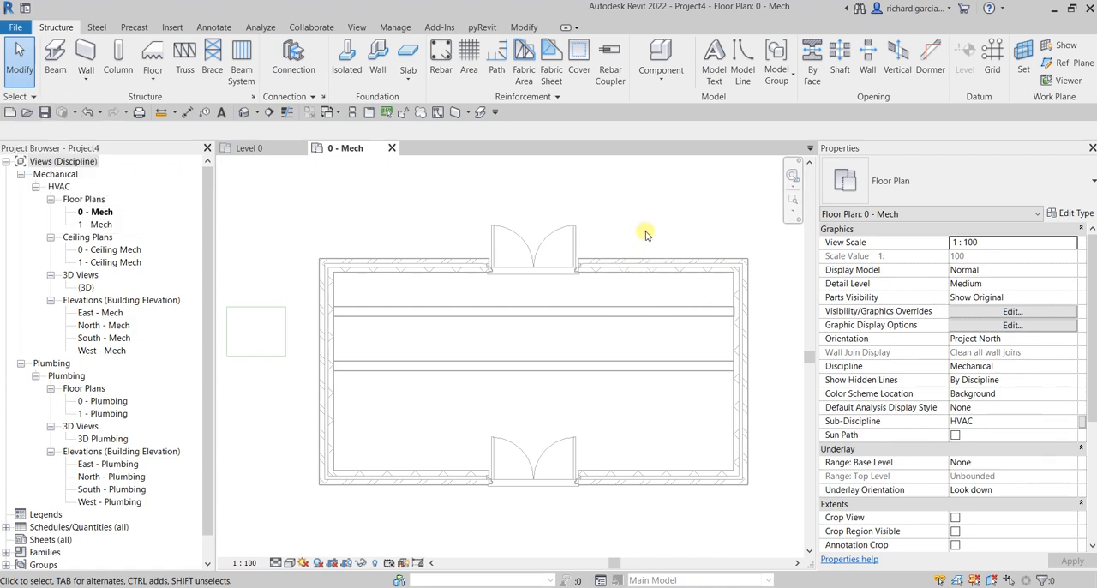
pyautogui.moveTo(645, 220); pyautogui.dragTo(301, 276)
pyautogui.moveTo(748, 254); pyautogui.dragTo(653, 262, button='middle')
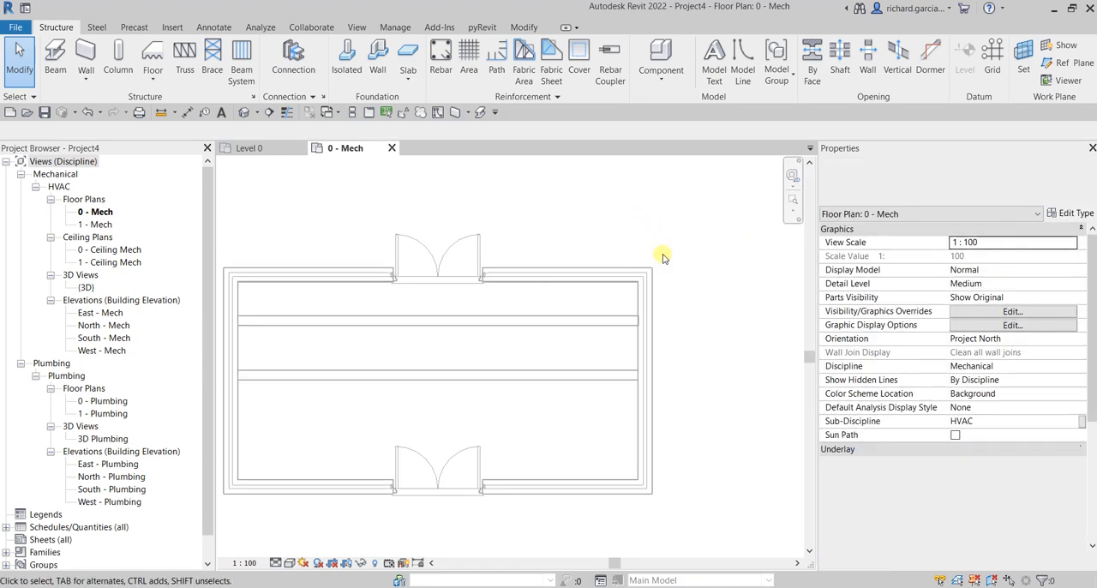
pyautogui.moveTo(682, 251); pyautogui.dragTo(557, 306)
pyautogui.moveTo(661, 239); pyautogui.dragTo(571, 298)
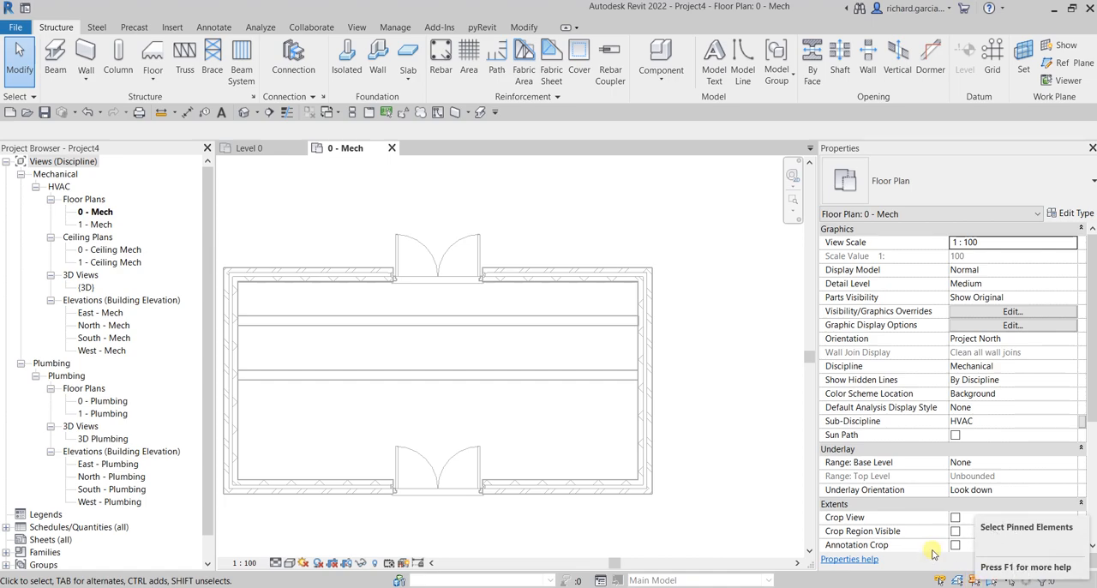
# Step: Turn on Select pinned elements, select the pinned linked building, and clear the selection
pyautogui.click(26, 97)
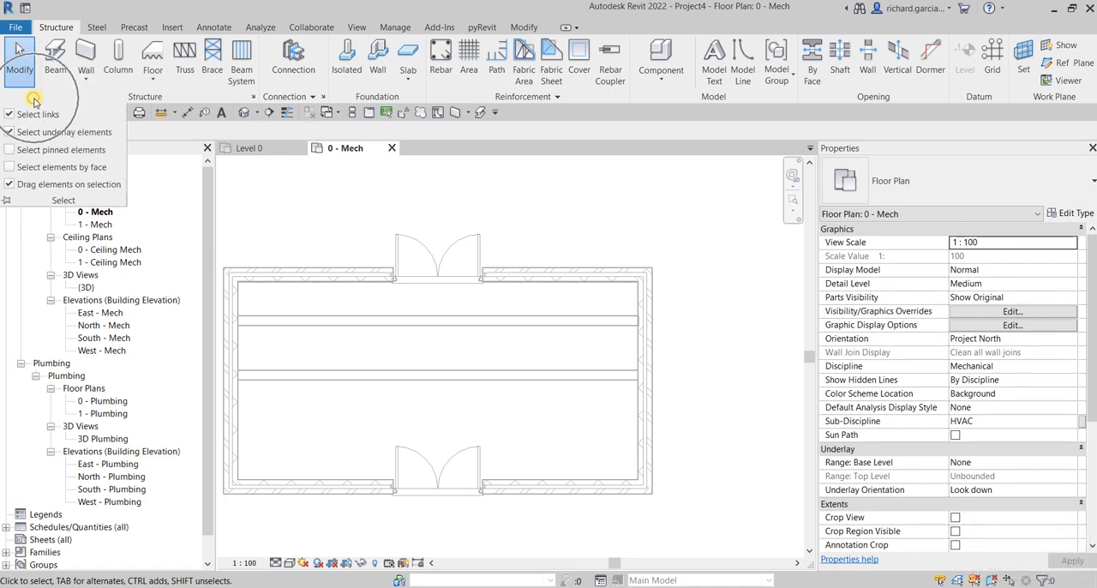
pyautogui.click(11, 151)
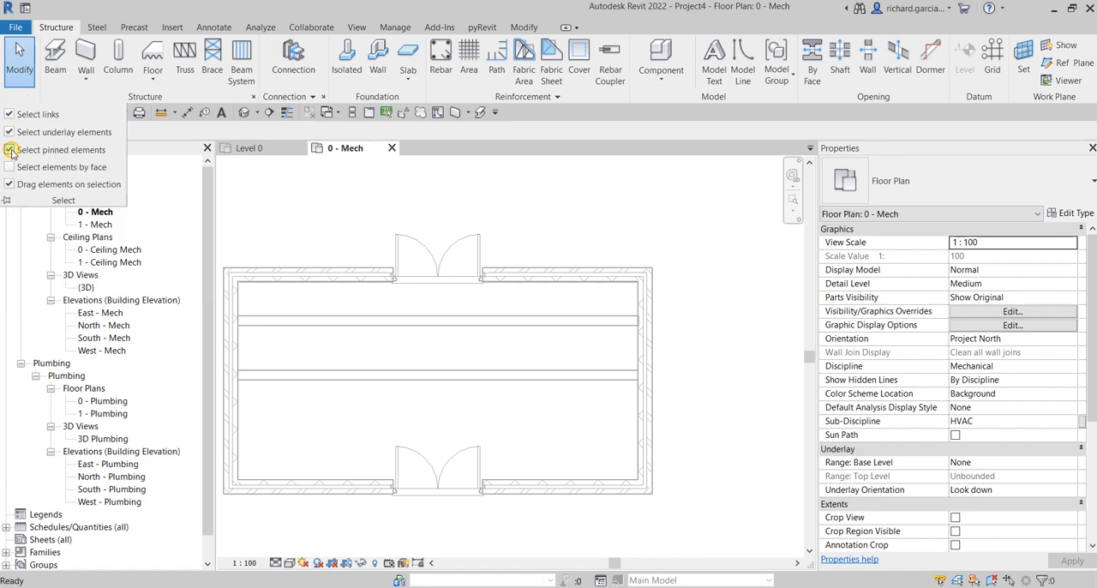
pyautogui.press('ctrl')
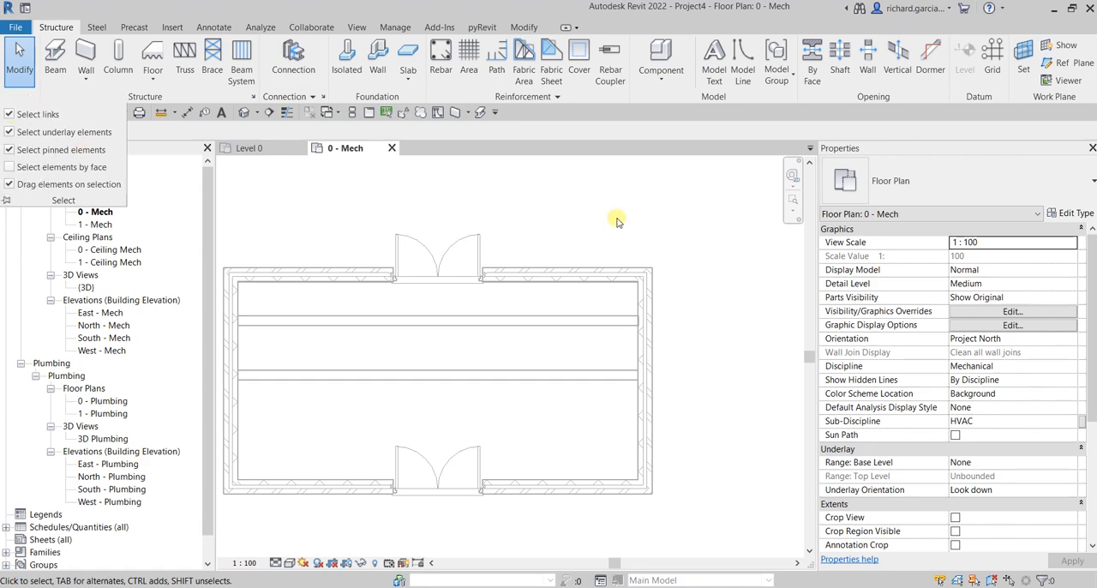
pyautogui.press('ctrl')
pyautogui.click(572, 274)
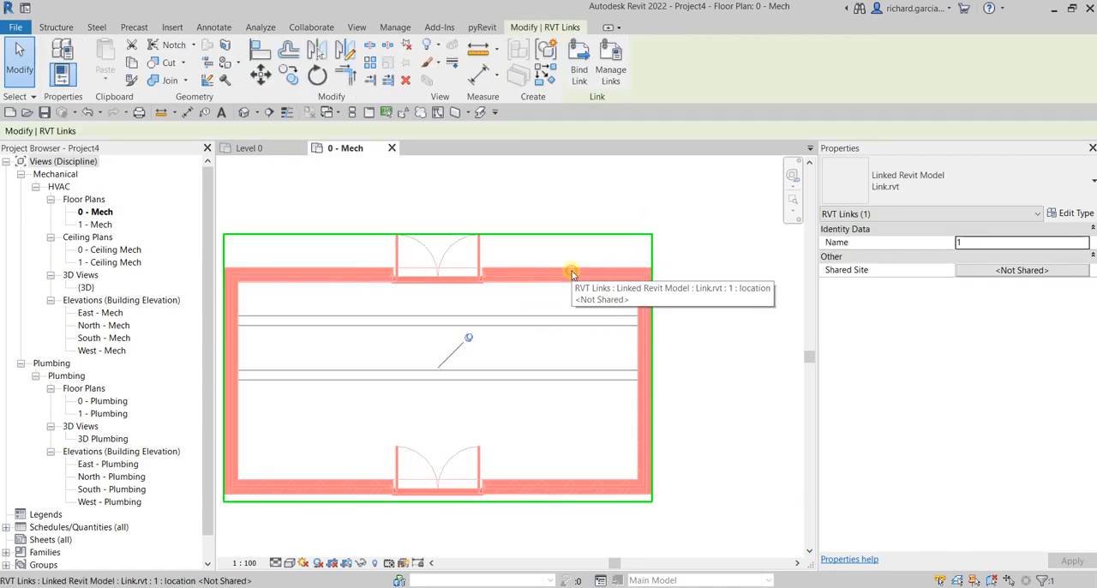
pyautogui.click(534, 216)
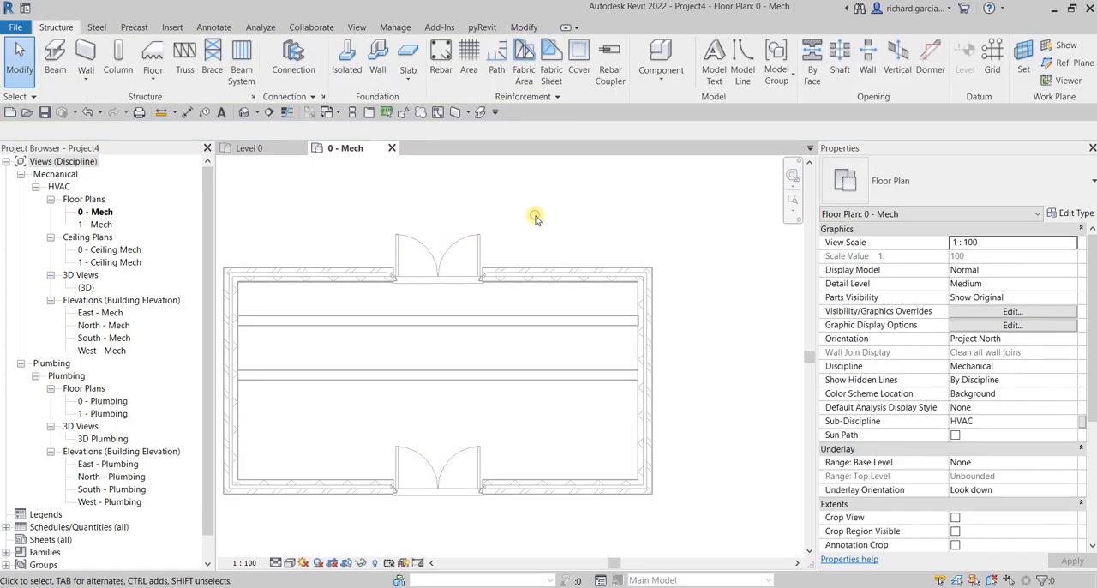
# Step: Pin the upper of the two interior walls in place and select it again
pyautogui.click(517, 321)
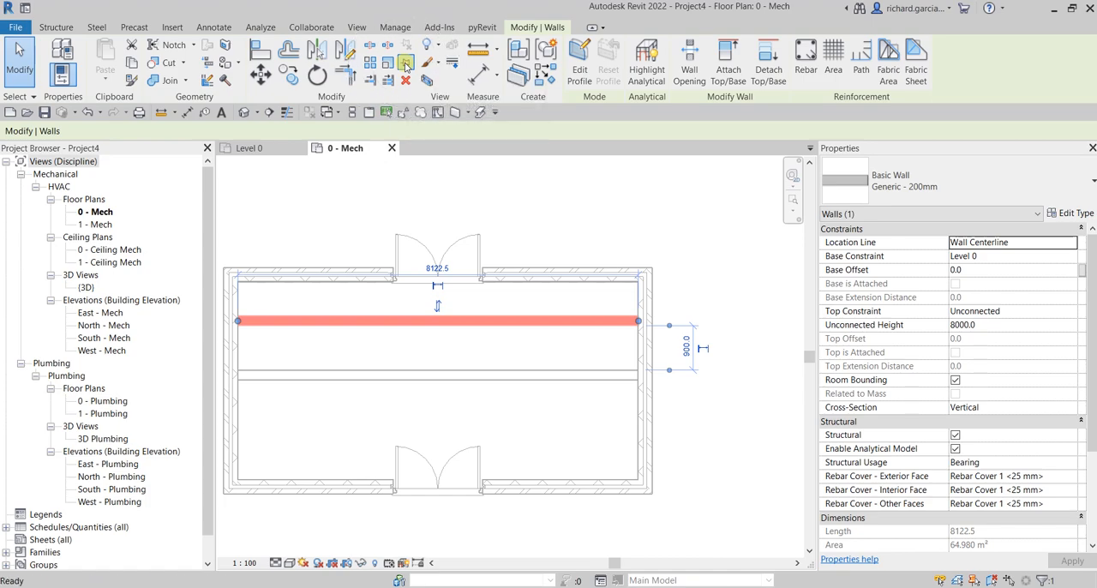
pyautogui.click(666, 205)
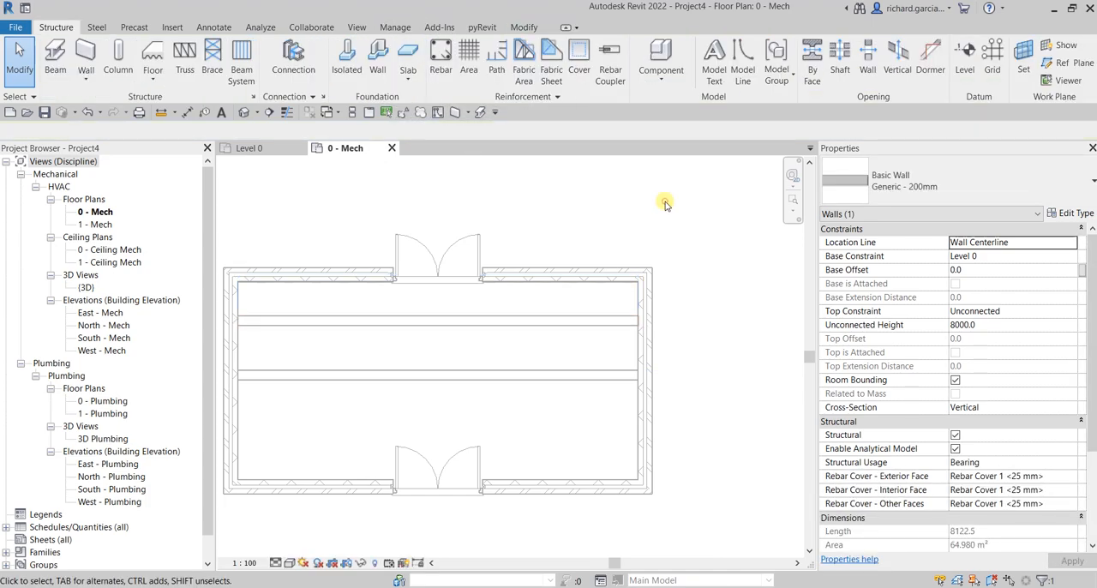
pyautogui.click(569, 318)
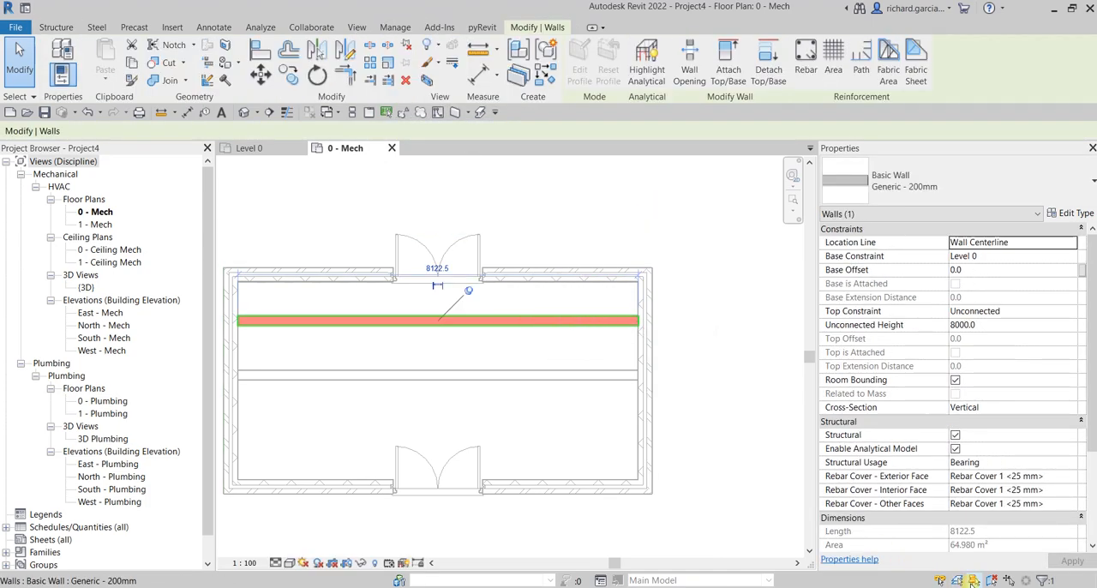
# Step: Switch Select pinned elements off and back on, trying the pinned wall in between, and turn off Select underlay elements
pyautogui.click(973, 583)
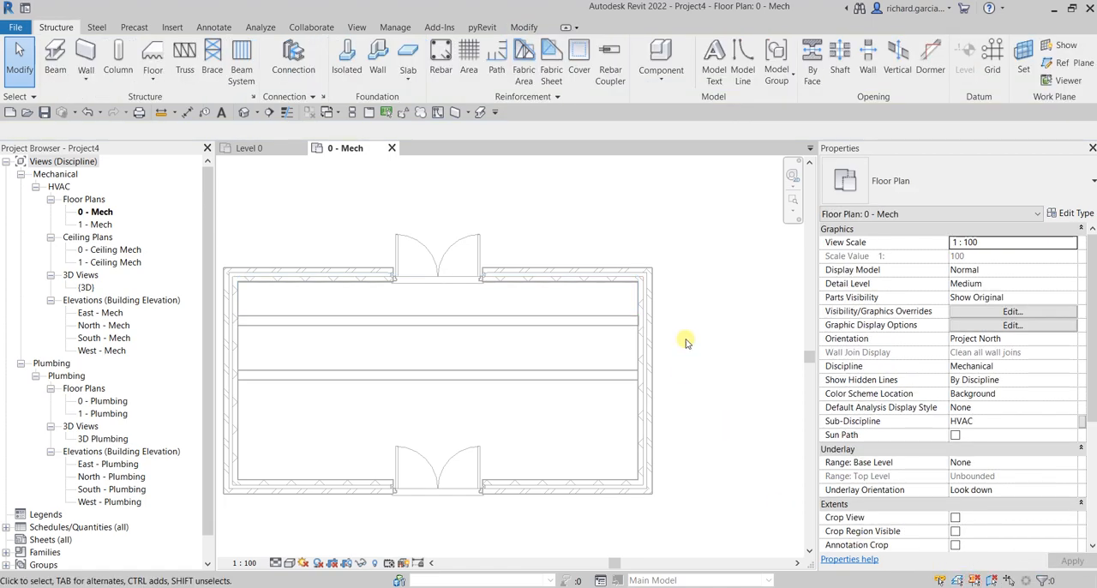
pyautogui.click(583, 303)
pyautogui.click(976, 582)
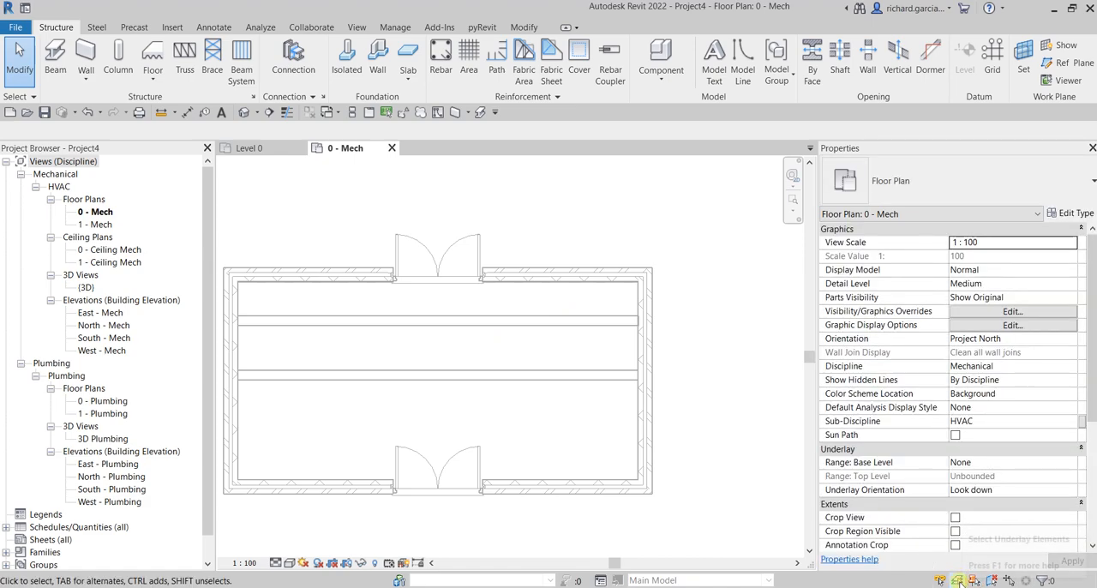
pyautogui.click(959, 581)
pyautogui.click(553, 308)
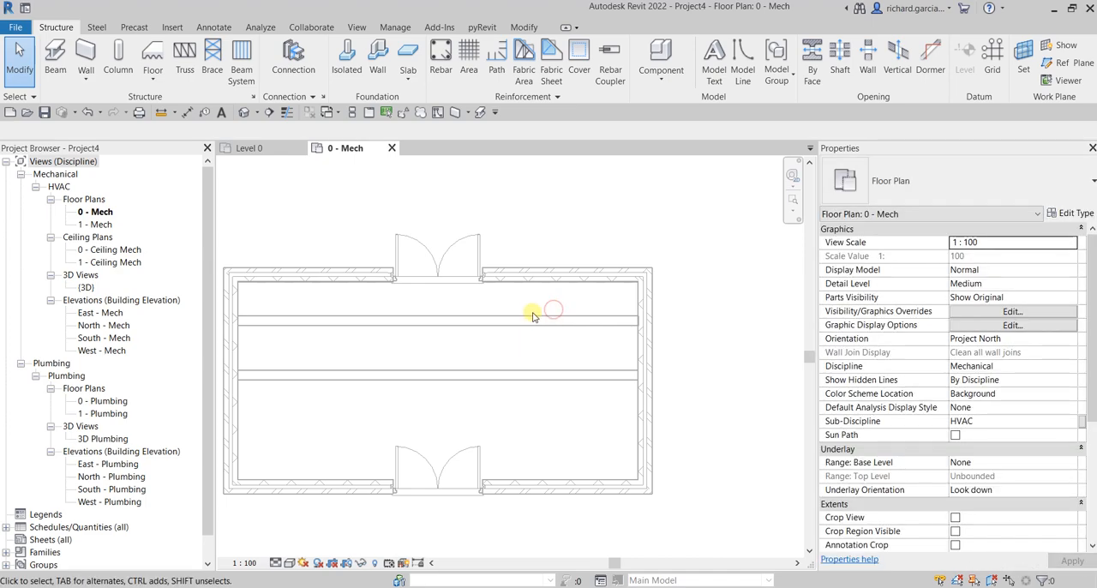
# Step: Open Project4's default 3D view and look at the linked building with its added walls
pyautogui.click(34, 96)
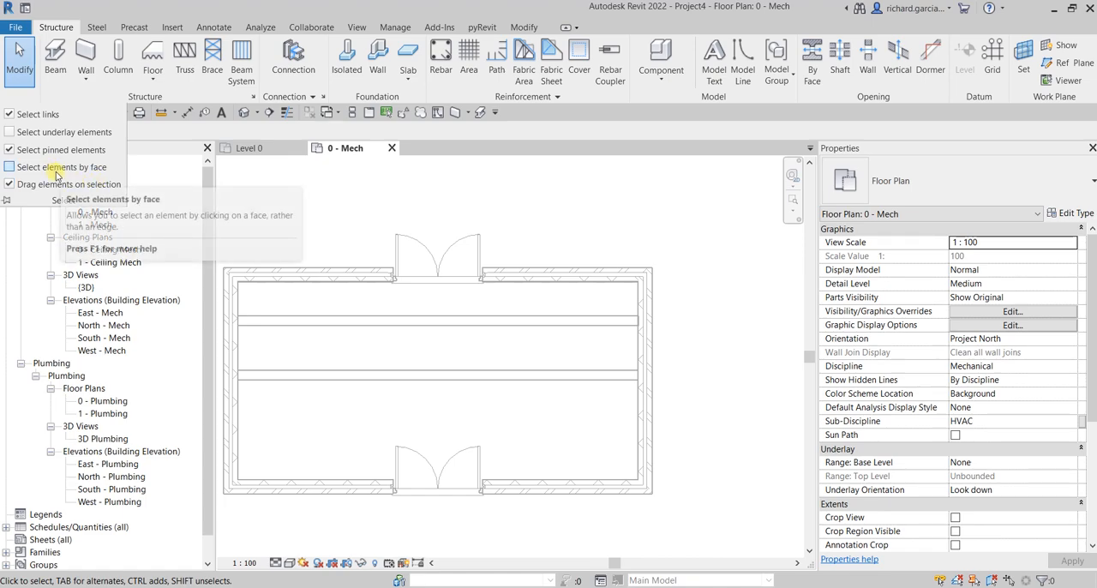
pyautogui.click(243, 112)
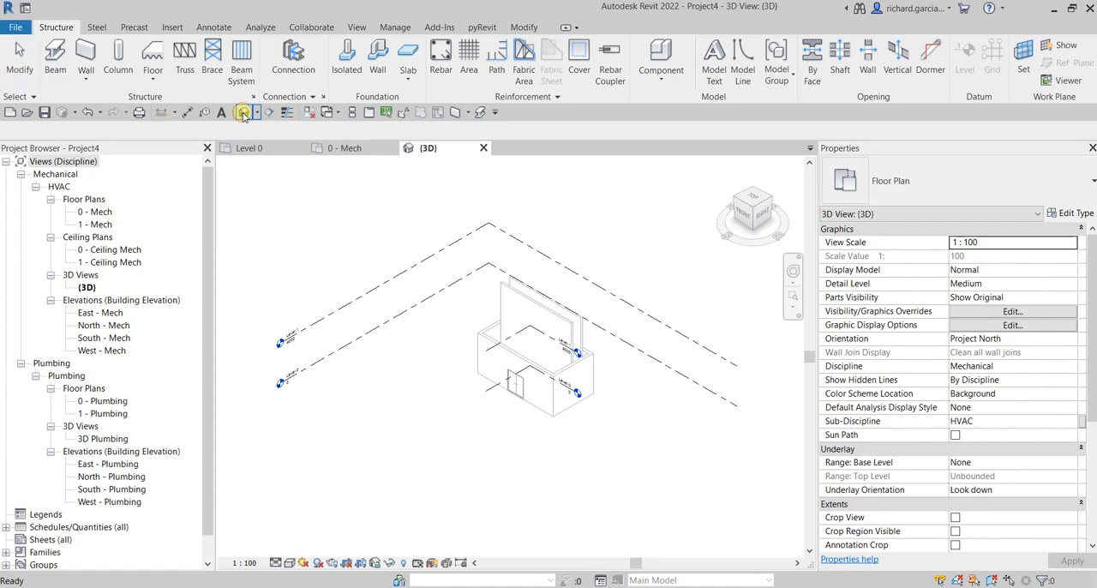
pyautogui.scroll(3, 515, 322)
pyautogui.moveTo(517, 191); pyautogui.dragTo(478, 274, button='middle')
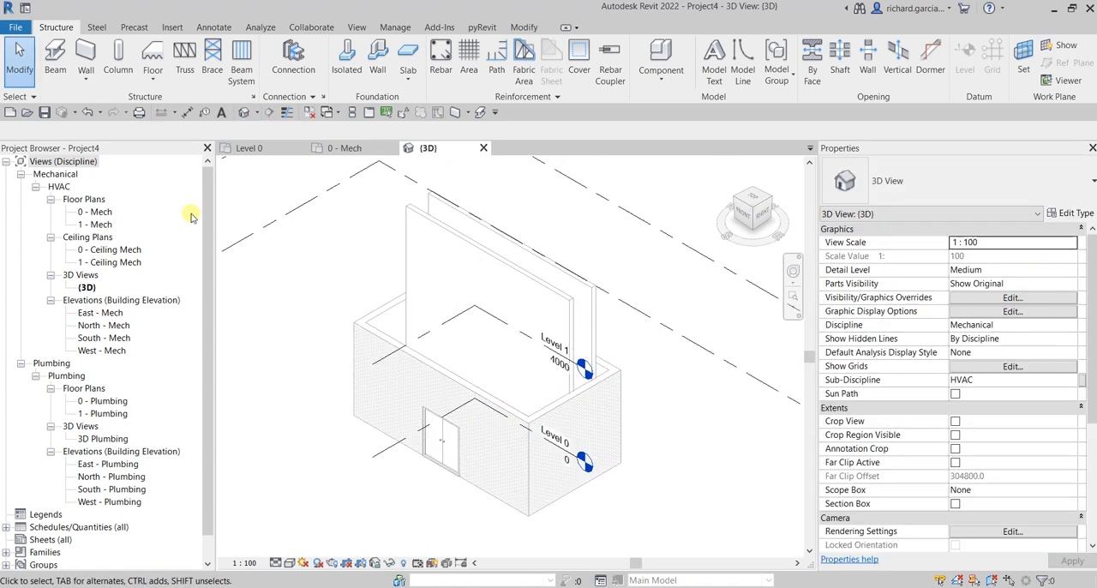
# Step: Switch to Project1, open its default 3D view, and close the inactive views
pyautogui.click(253, 148)
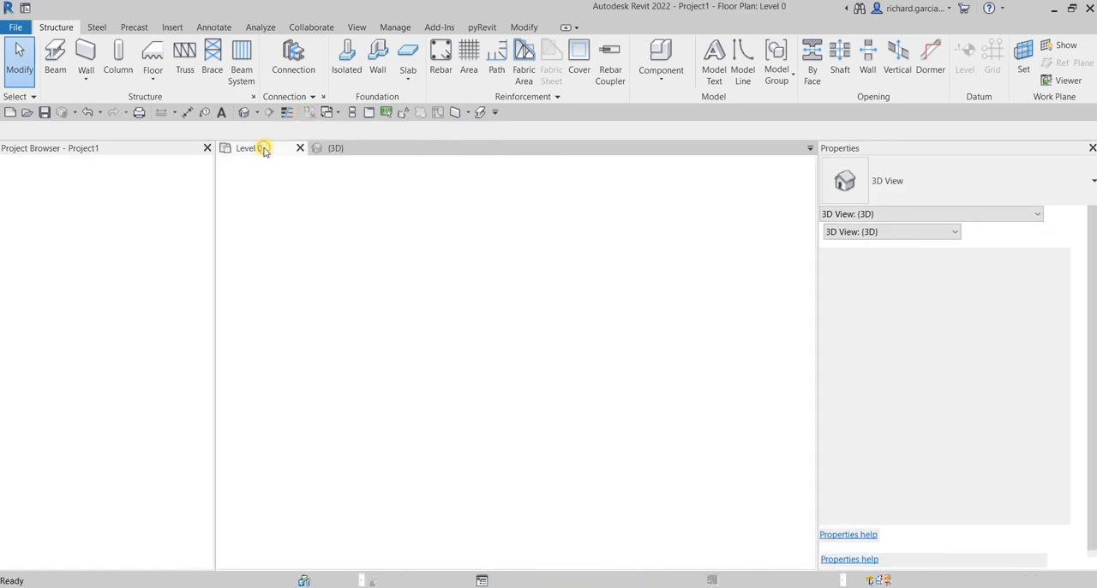
pyautogui.scroll(3, 550, 361)
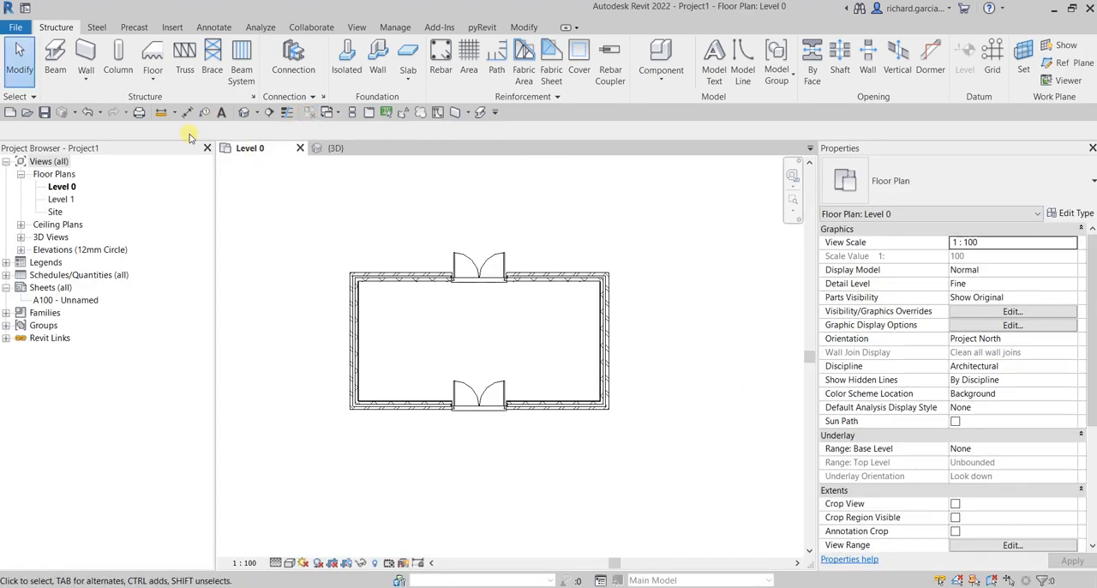
pyautogui.click(244, 112)
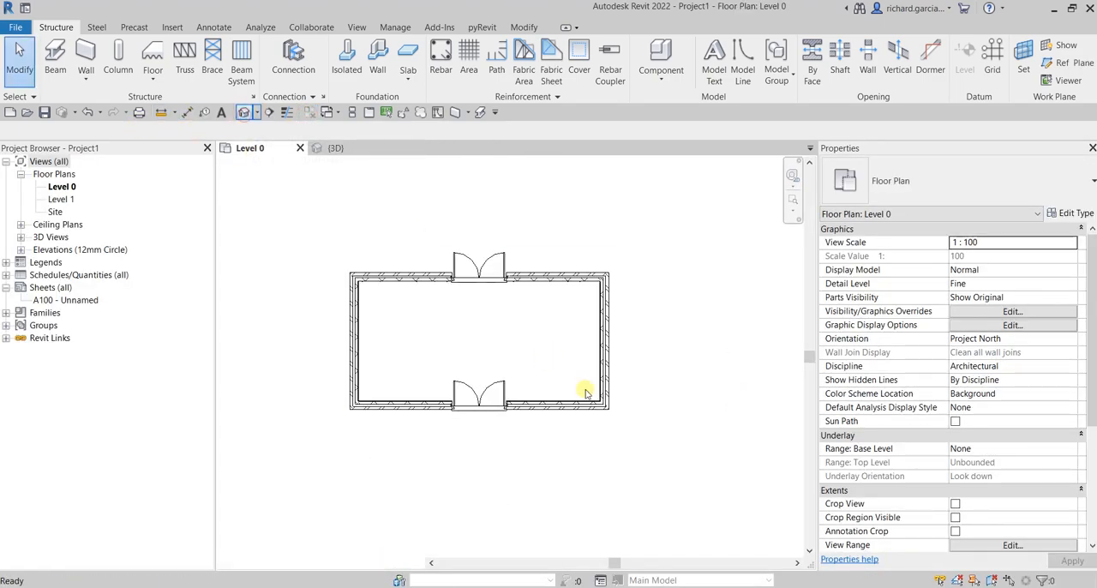
pyautogui.keyDown('shift'); pyautogui.moveTo(491, 400); pyautogui.dragTo(545, 364, button='middle'); pyautogui.keyUp('shift')
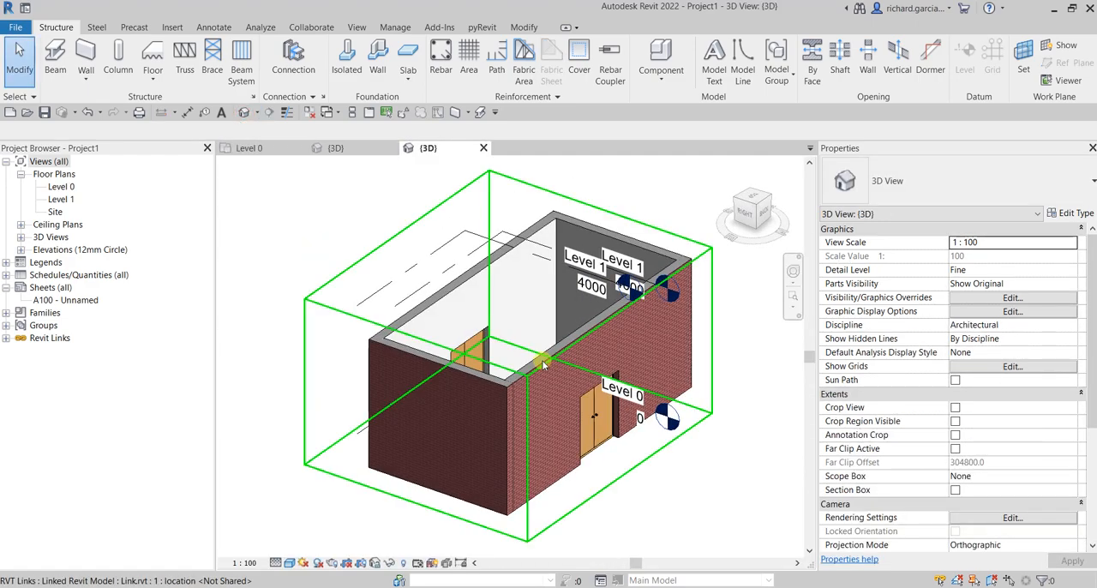
pyautogui.click(312, 114)
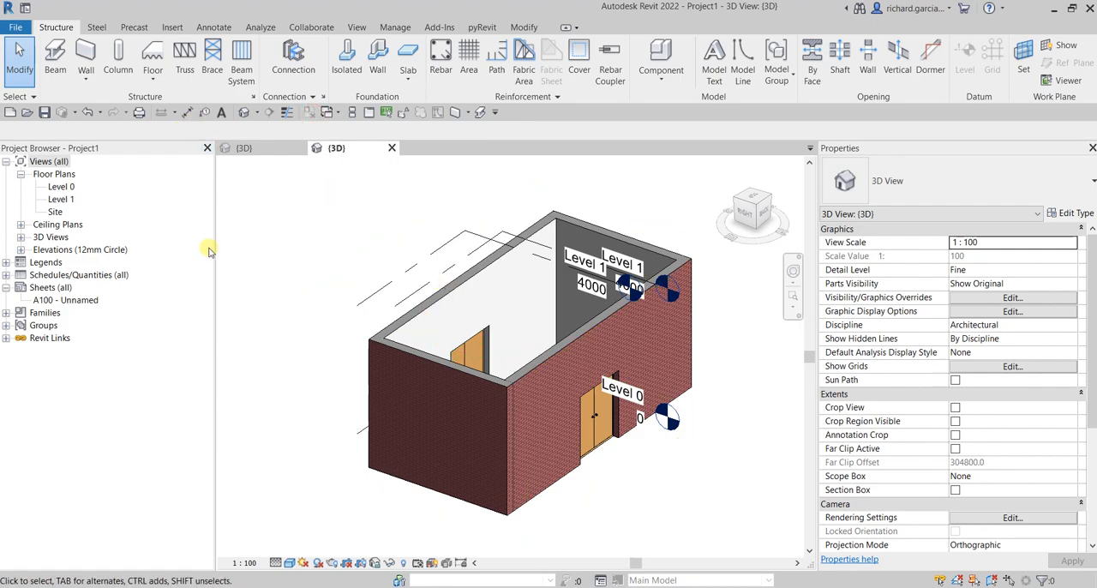
# Step: Try to open and unload Link.rvt from Project1's Revit links
pyautogui.click(7, 340)
pyautogui.click(54, 350)
pyautogui.rightClick(54, 351)
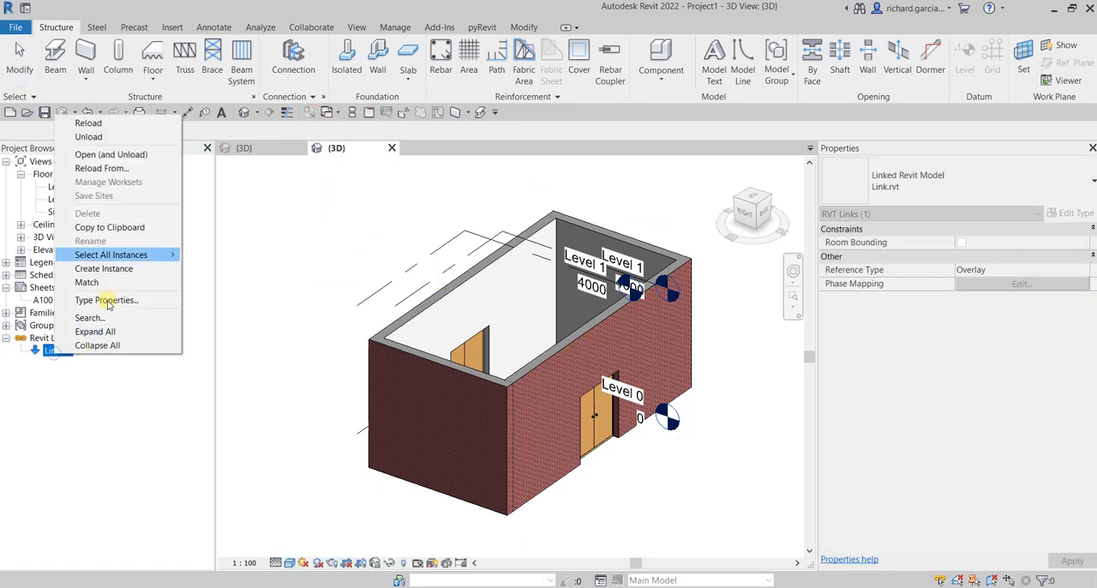
pyautogui.click(110, 154)
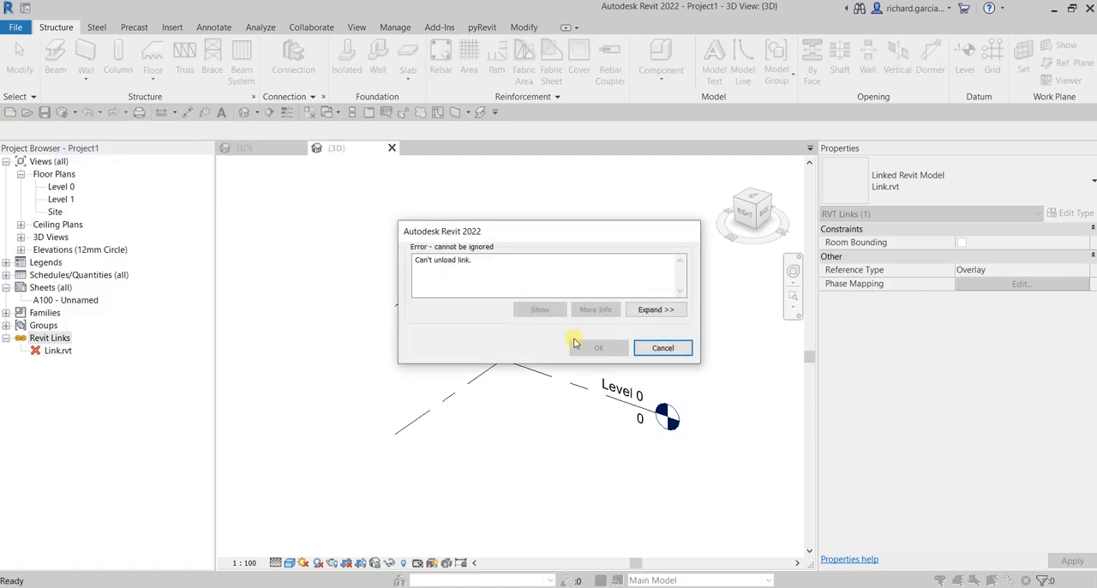
pyautogui.click(662, 348)
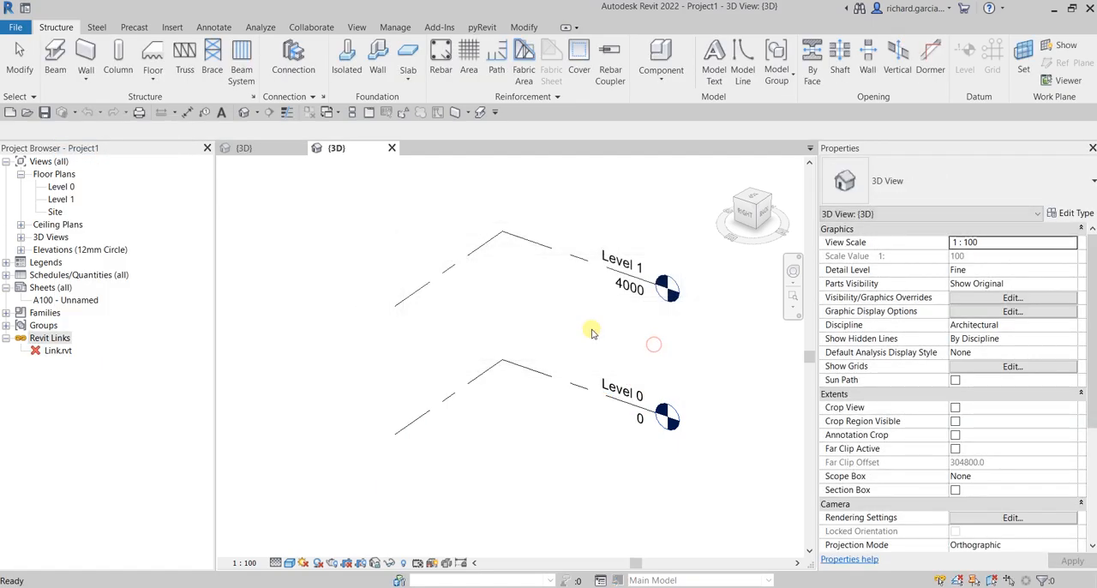
# Step: Open the Link model from the Documents folder, agree to unload it as a link, and show its default 3D view
pyautogui.scroll(-2, 311, 296)
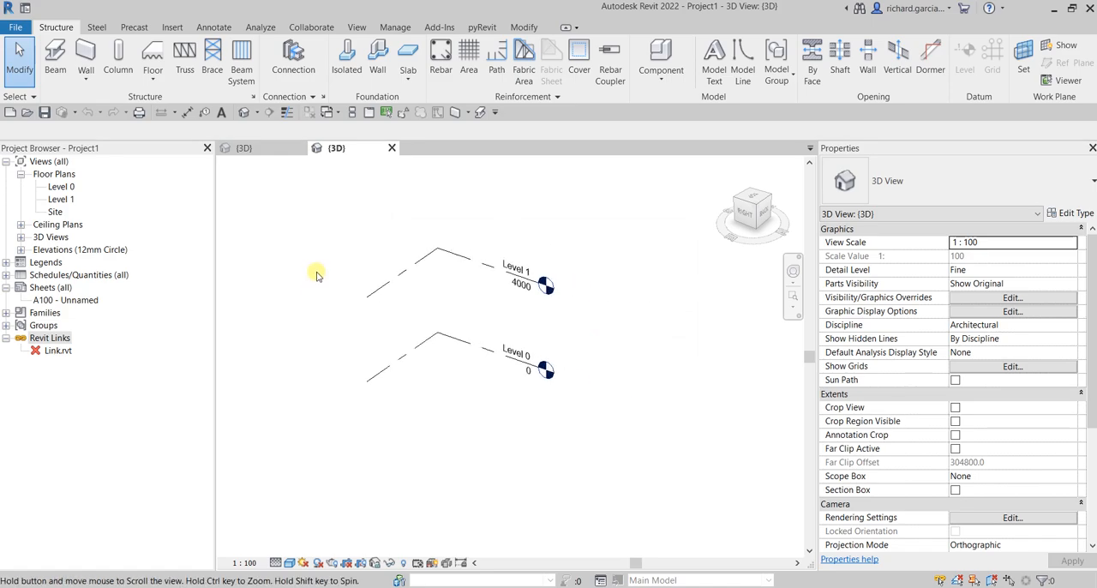
pyautogui.click(27, 114)
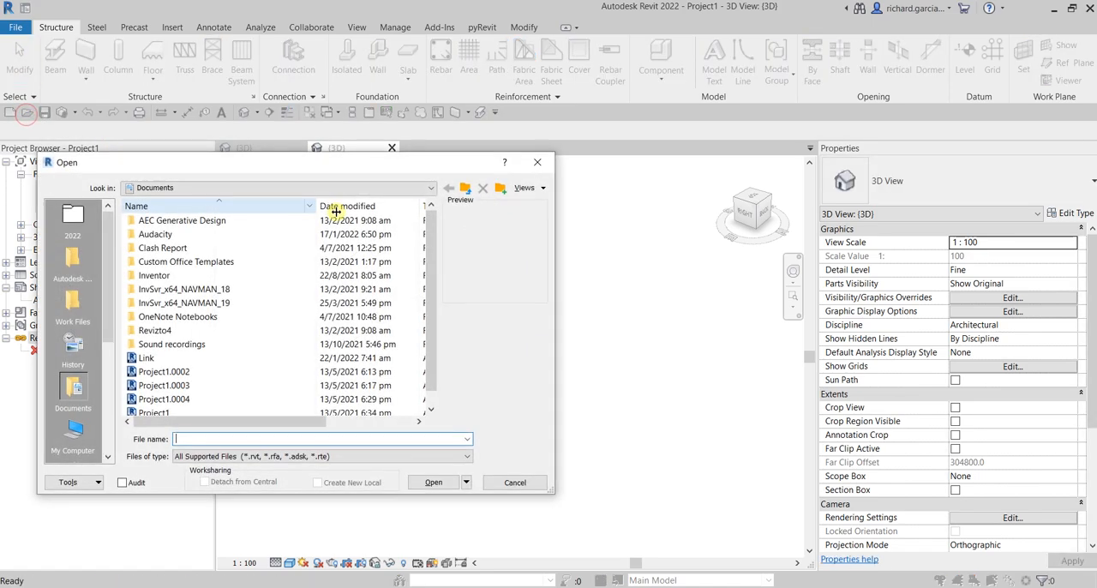
pyautogui.click(155, 363)
pyautogui.doubleClick(155, 363)
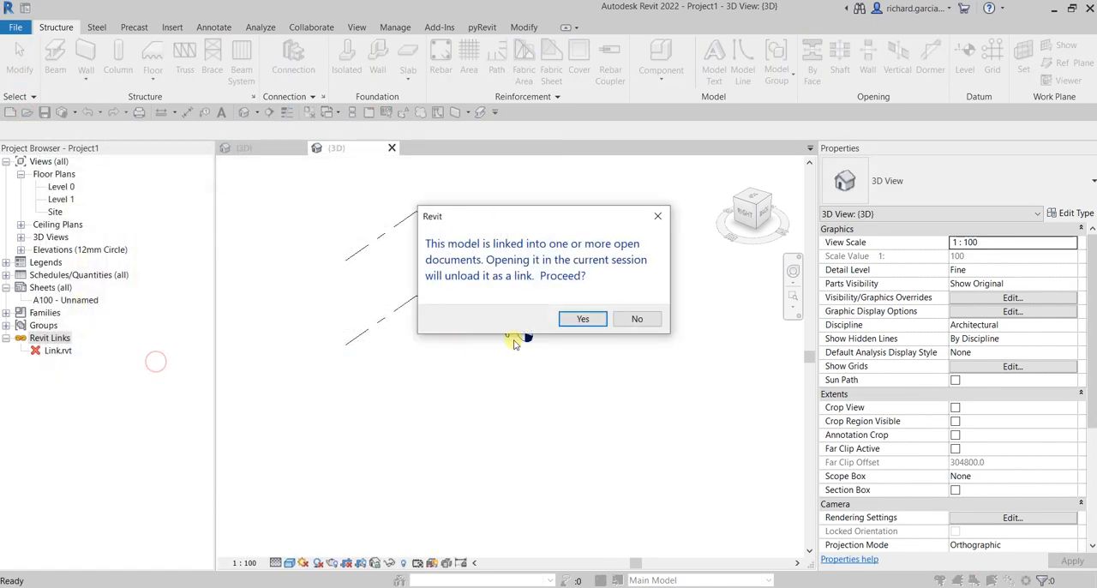
pyautogui.click(581, 320)
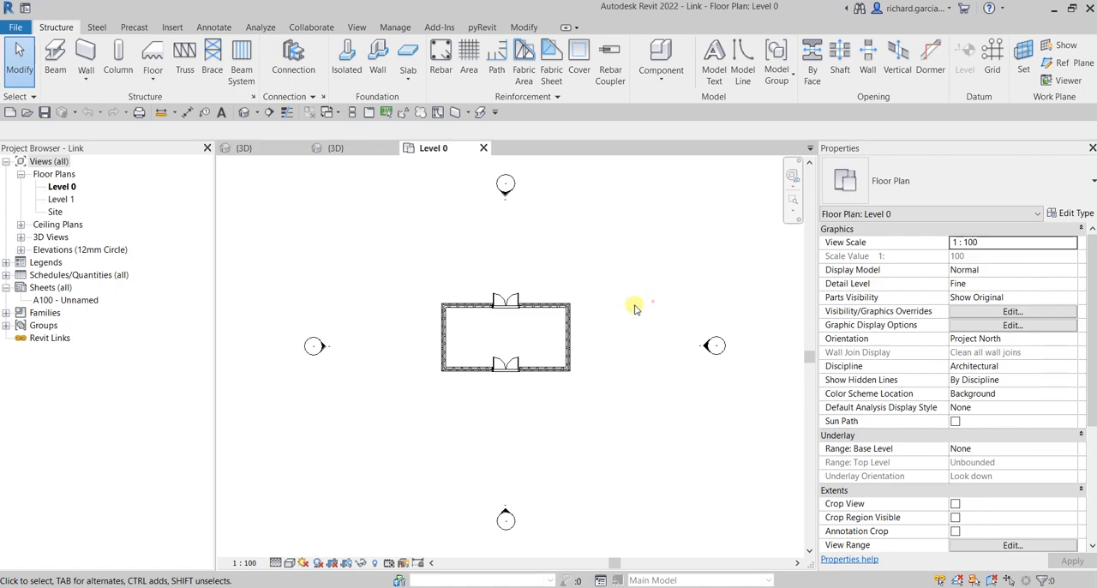
pyautogui.click(243, 113)
pyautogui.keyDown('shift'); pyautogui.moveTo(650, 418); pyautogui.dragTo(555, 434, button='middle'); pyautogui.keyUp('shift')
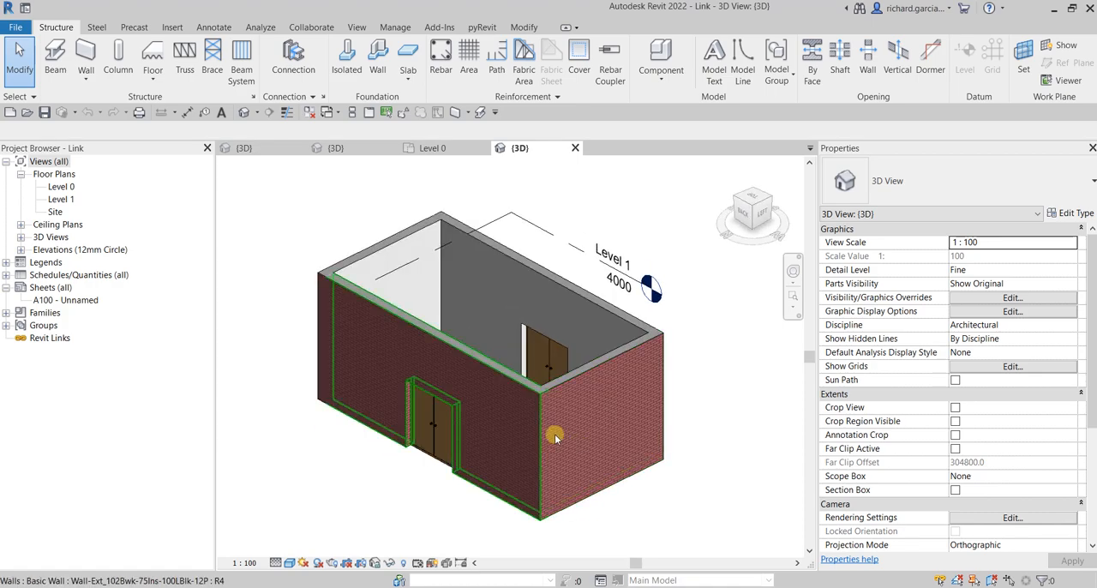
# Step: Turn on Select elements by face and view the building's brick walls from another side
pyautogui.click(23, 98)
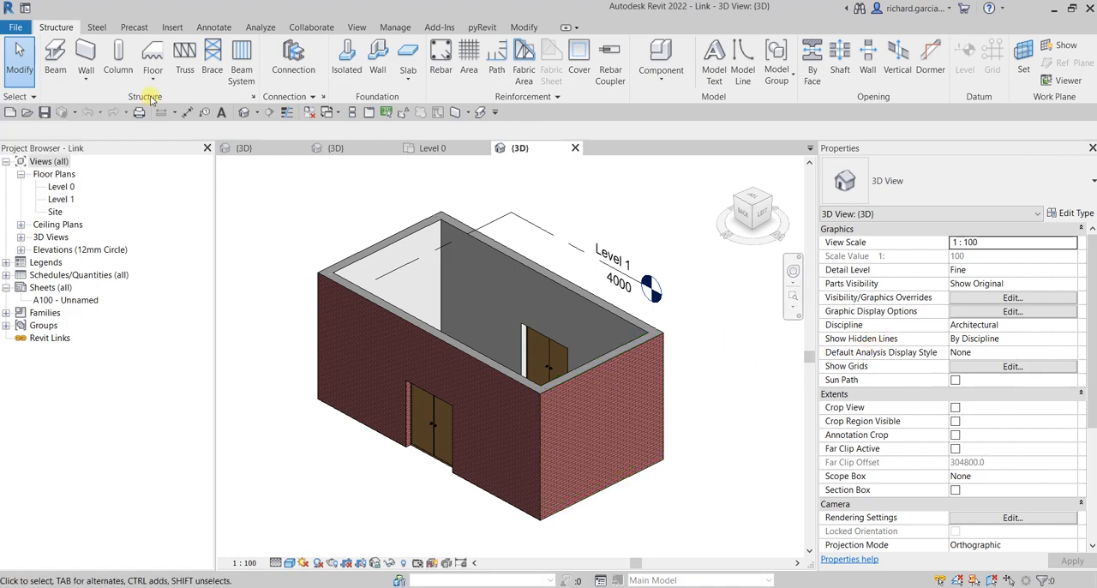
pyautogui.click(30, 99)
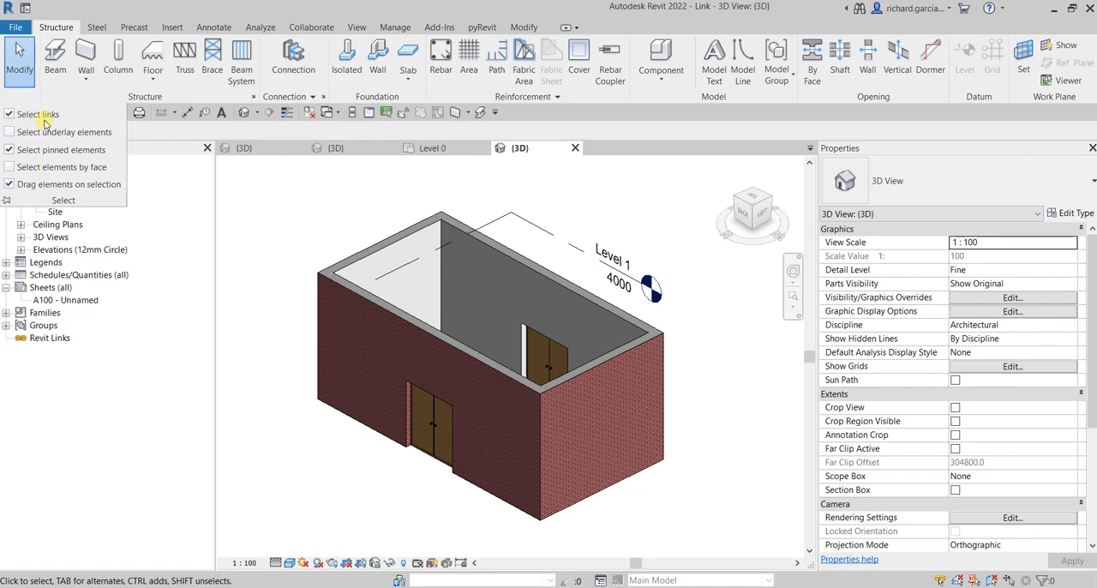
pyautogui.click(10, 167)
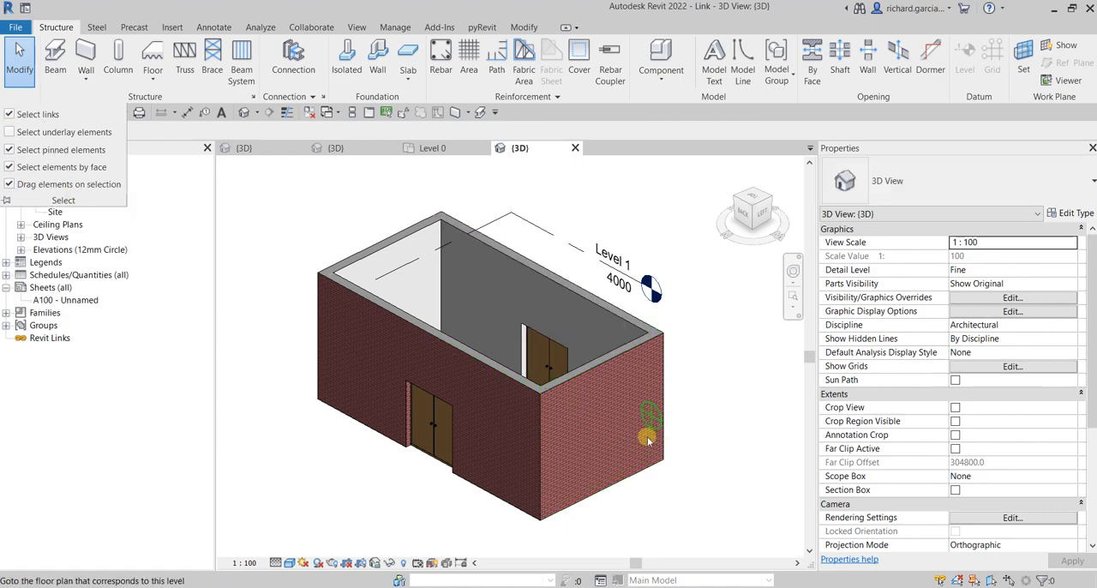
pyautogui.keyDown('shift'); pyautogui.moveTo(583, 436); pyautogui.dragTo(498, 414, button='middle'); pyautogui.keyUp('shift')
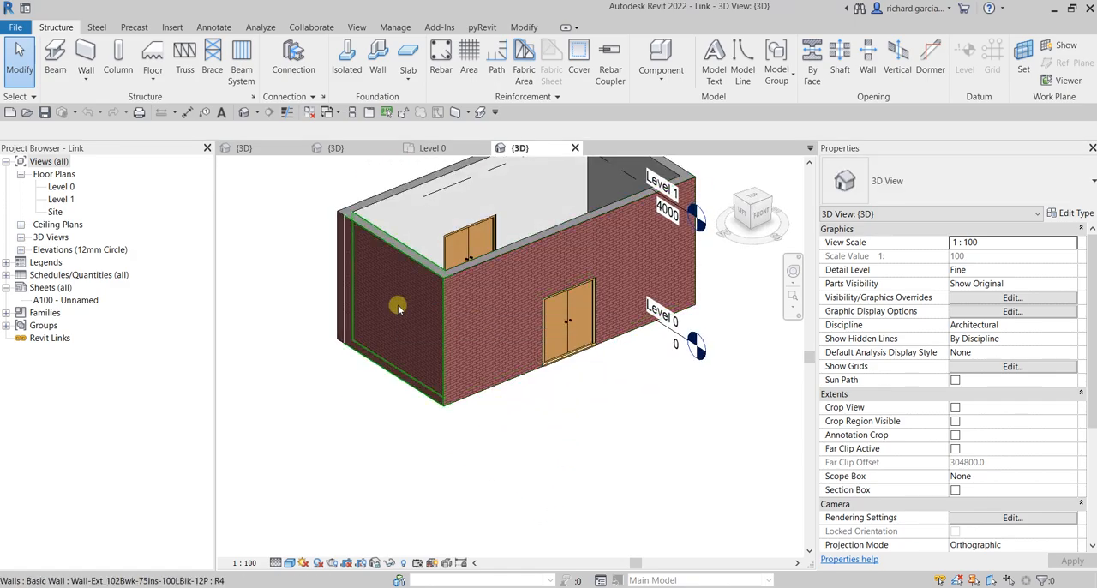
# Step: Turn off the Select elements by face, Select pinned elements and Select links options
pyautogui.keyDown('shift'); pyautogui.moveTo(480, 319); pyautogui.dragTo(630, 338, button='middle'); pyautogui.keyUp('shift')
pyautogui.scroll(2, 678, 398)
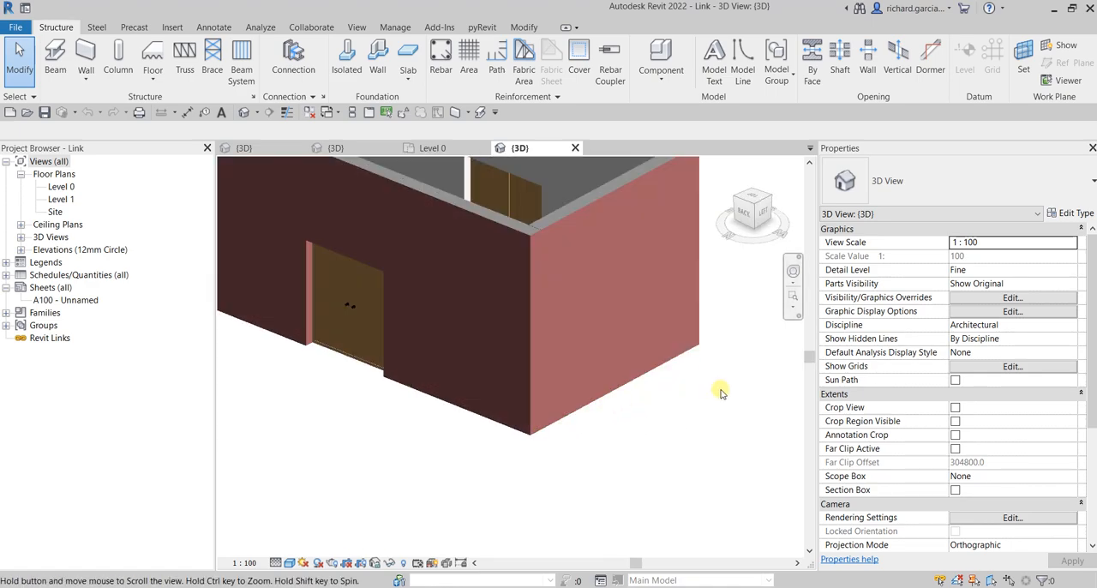
pyautogui.moveTo(723, 392); pyautogui.dragTo(676, 459, button='middle')
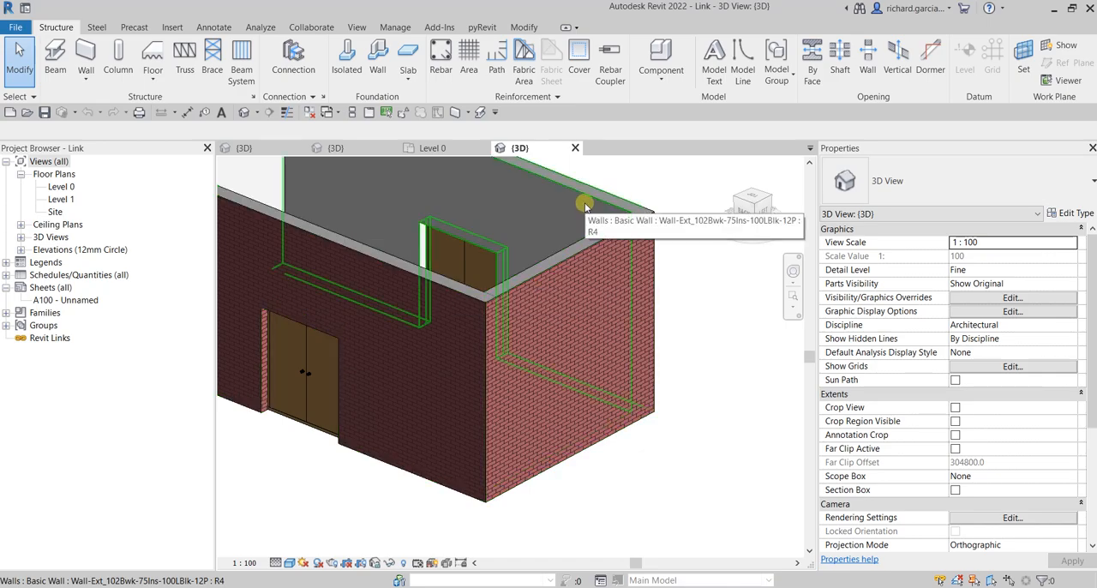
pyautogui.click(17, 97)
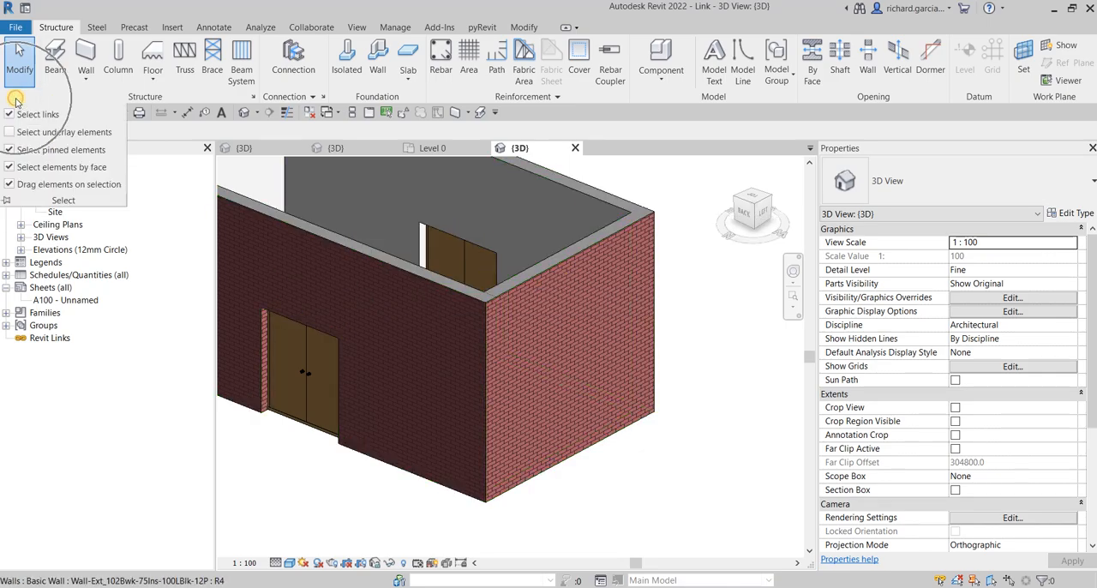
pyautogui.click(9, 167)
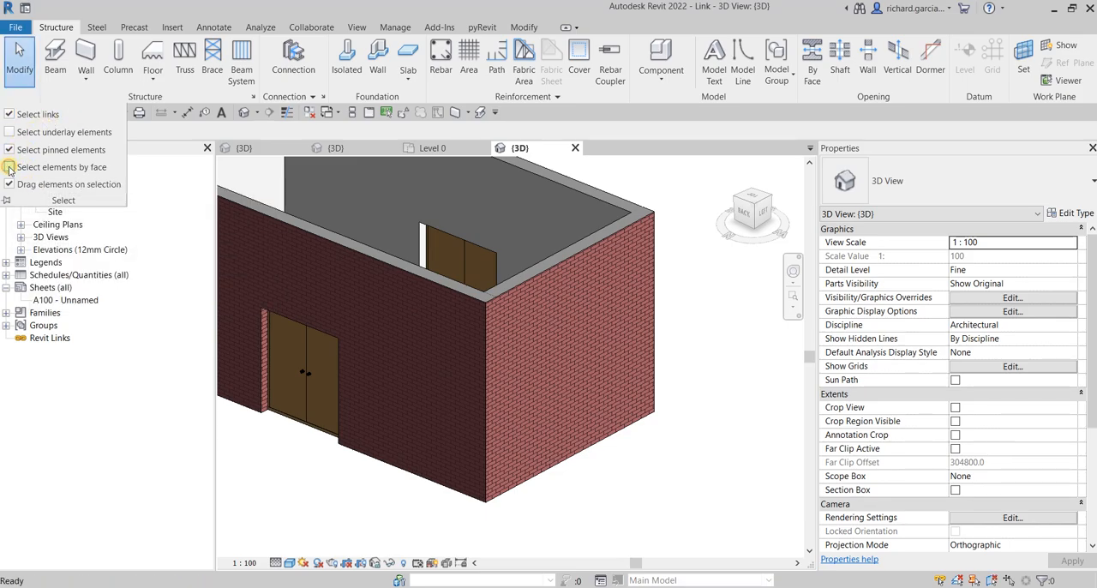
pyautogui.click(8, 150)
pyautogui.click(10, 114)
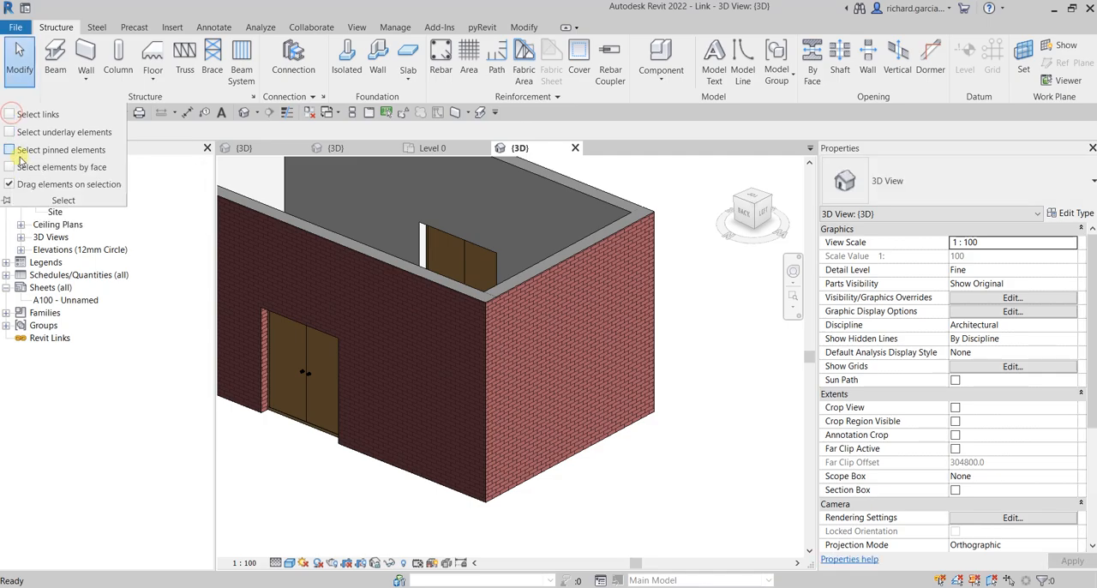
# Step: Select the building's short brick end wall, check the selection options, and clear the selection
pyautogui.click(571, 348)
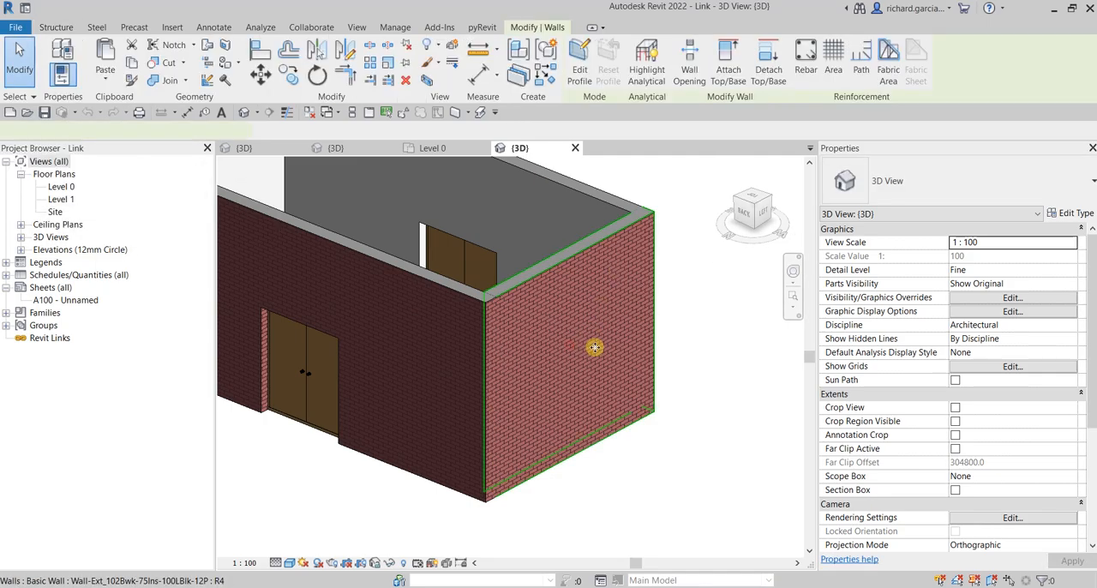
pyautogui.moveTo(601, 380)
pyautogui.keyDown('shift'); pyautogui.mouseDown(button='middle')
pyautogui.moveTo(482, 461)
pyautogui.moveTo(451, 465)
pyautogui.moveTo(541, 403)
pyautogui.moveTo(438, 459)
pyautogui.mouseUp(button='middle'); pyautogui.keyUp('shift')
pyautogui.click(26, 98)
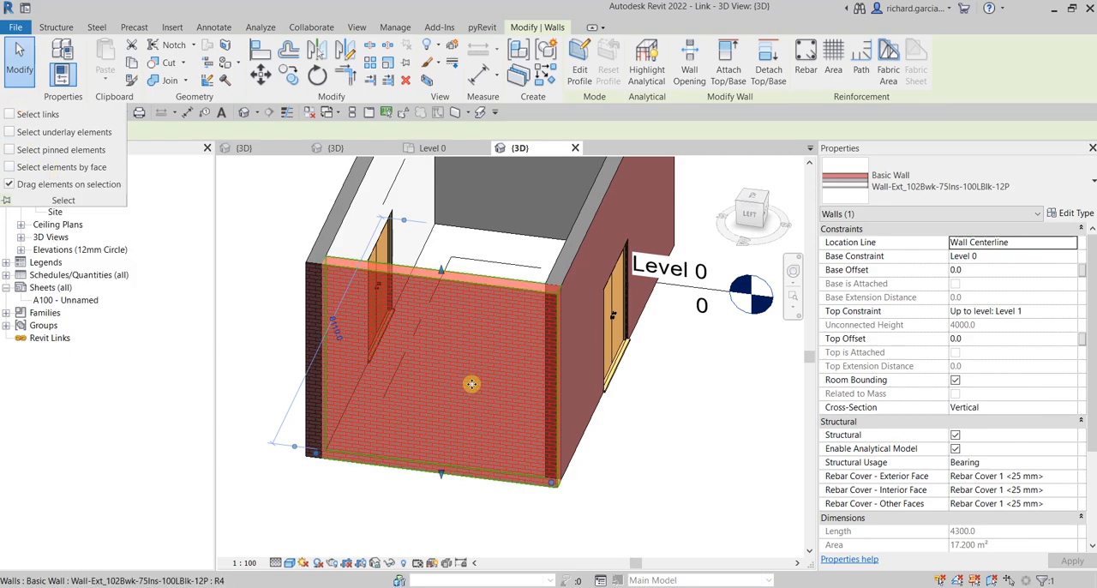
pyautogui.keyDown('shift'); pyautogui.moveTo(453, 374); pyautogui.dragTo(538, 391, button='middle'); pyautogui.keyUp('shift')
pyautogui.click(661, 368)
pyautogui.moveTo(376, 413); pyautogui.dragTo(568, 429, button='middle')
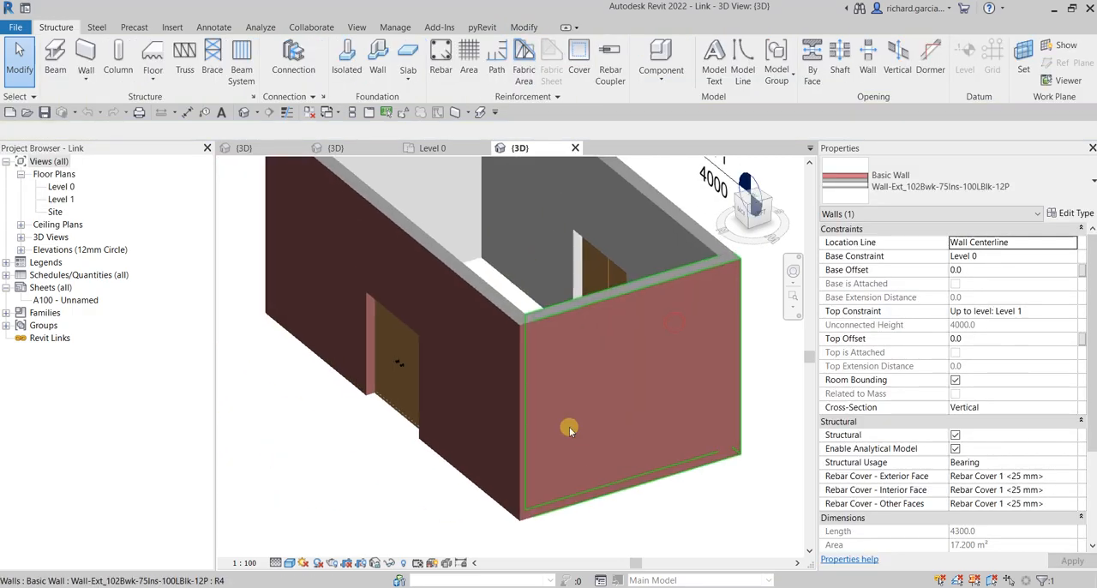
pyautogui.keyDown('shift'); pyautogui.moveTo(391, 375); pyautogui.dragTo(592, 362, button='middle'); pyautogui.keyUp('shift')
pyautogui.moveTo(457, 421); pyautogui.dragTo(581, 321, button='middle')
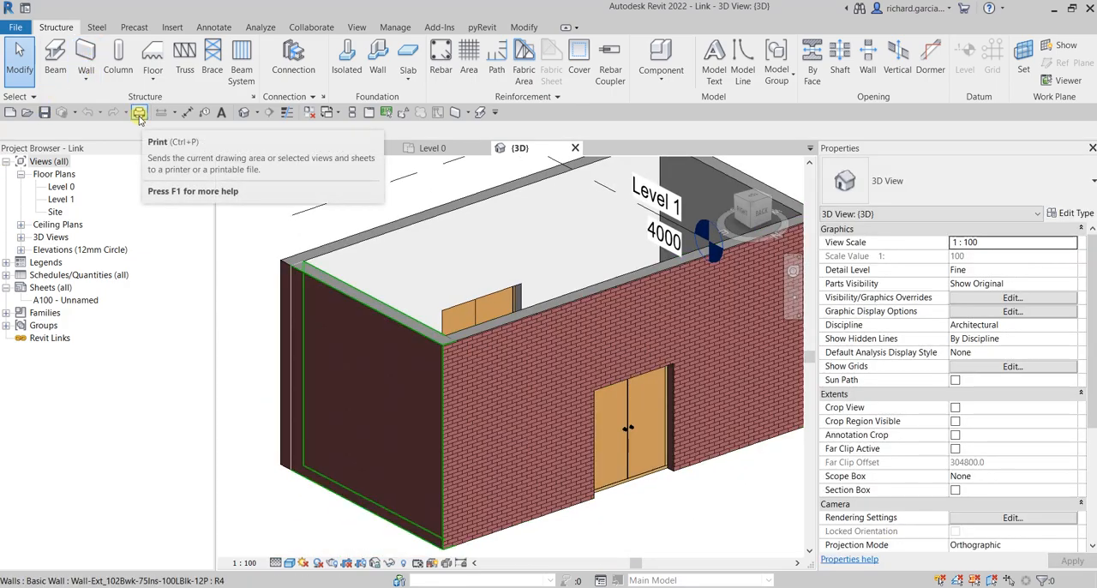
# Step: Edit the short end wall's profile to cut a rectangular opening about 1900 mm wide and 1300 mm high
pyautogui.click(371, 363)
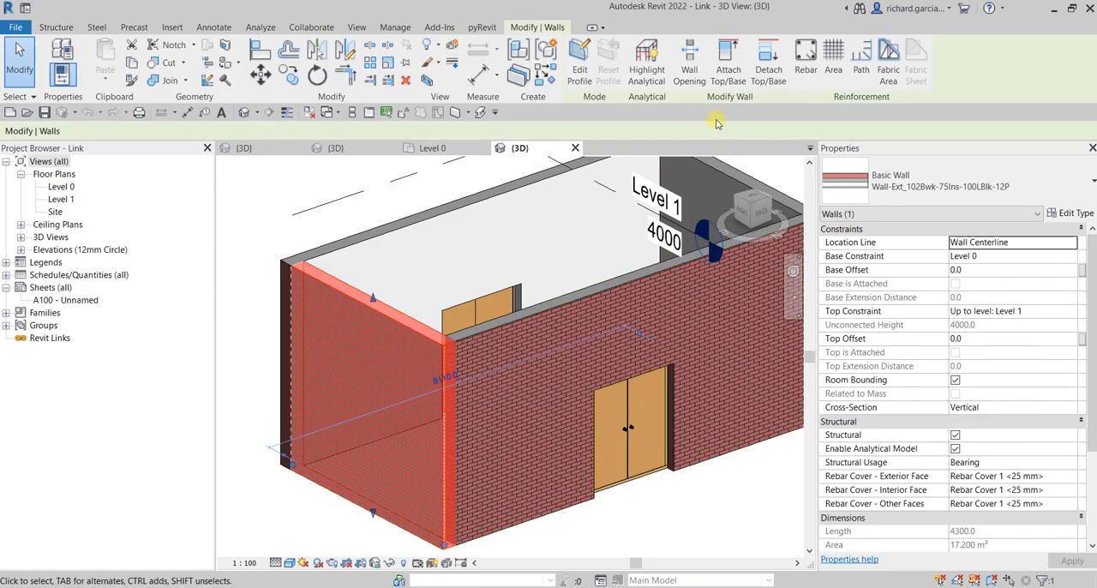
pyautogui.click(584, 62)
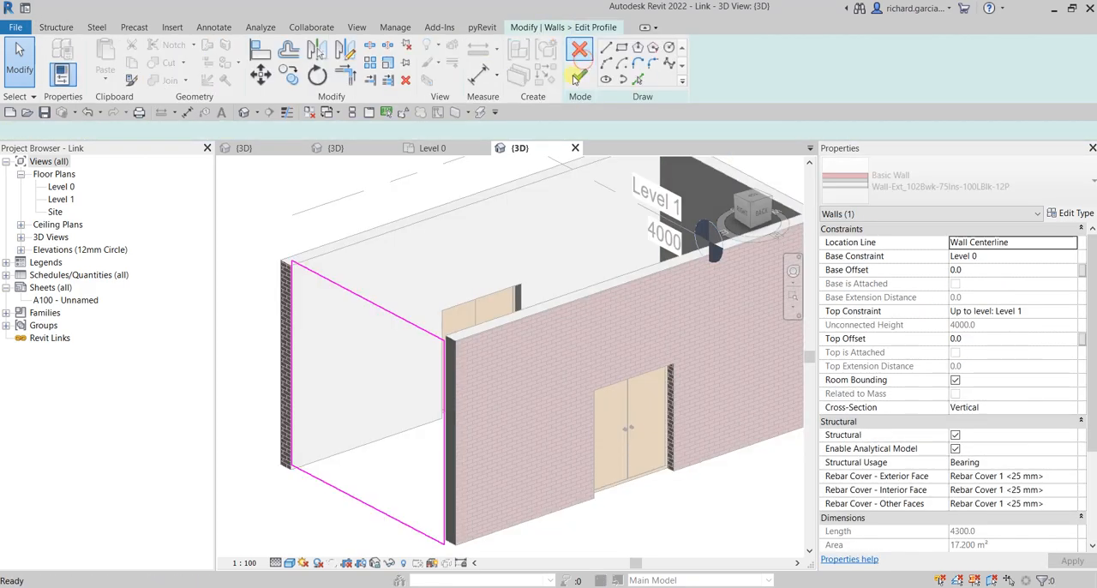
pyautogui.scroll(-4, 349, 336)
pyautogui.moveTo(448, 378)
pyautogui.keyDown('shift'); pyautogui.mouseDown(button='middle')
pyautogui.moveTo(475, 401)
pyautogui.moveTo(459, 401)
pyautogui.mouseUp(button='middle'); pyautogui.keyUp('shift')
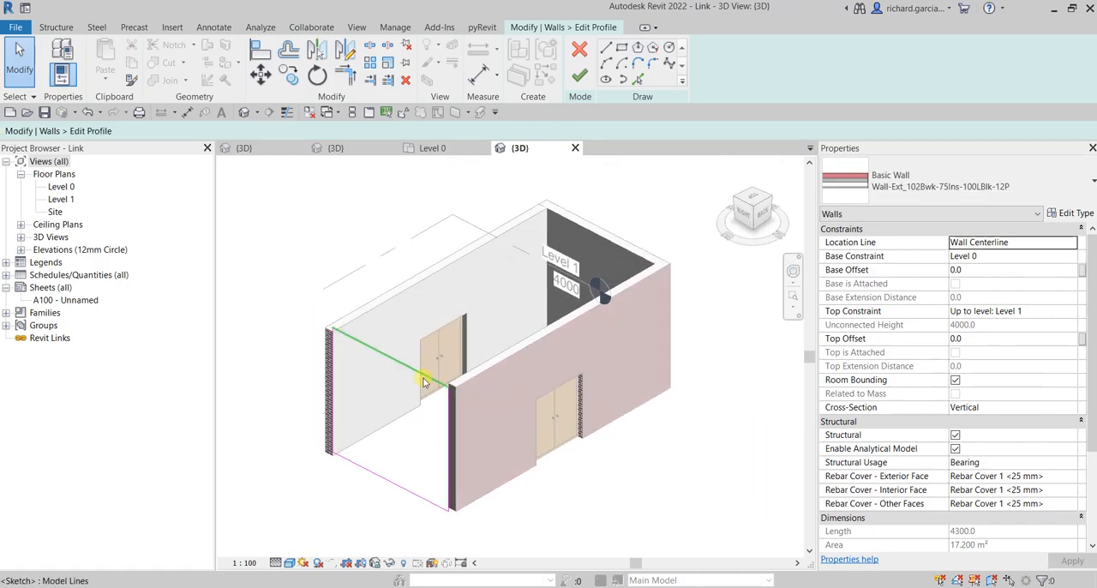
pyautogui.click(622, 47)
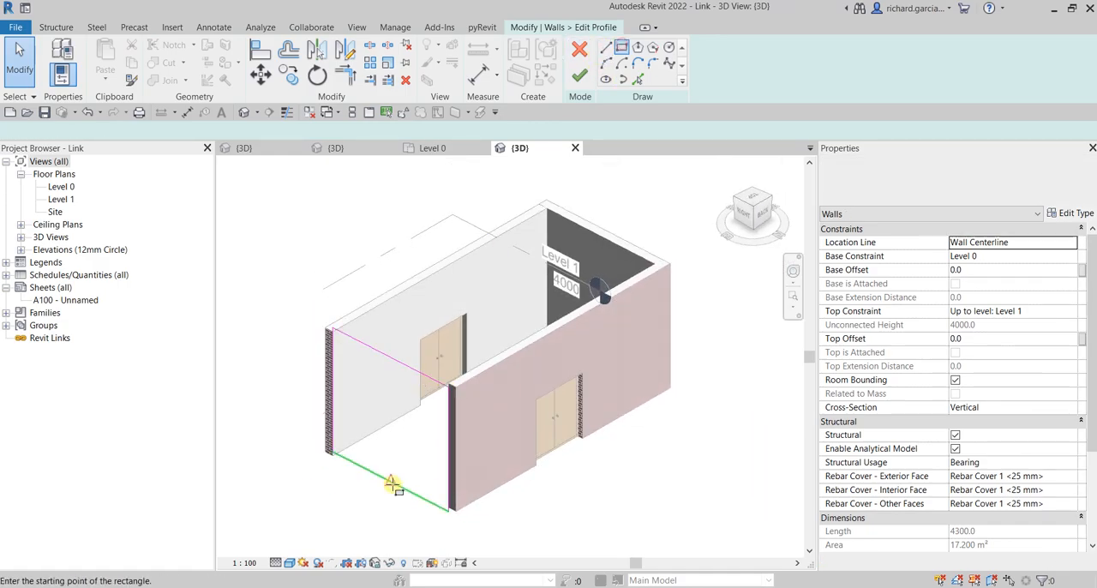
pyautogui.scroll(4, 355, 454)
pyautogui.click(398, 316)
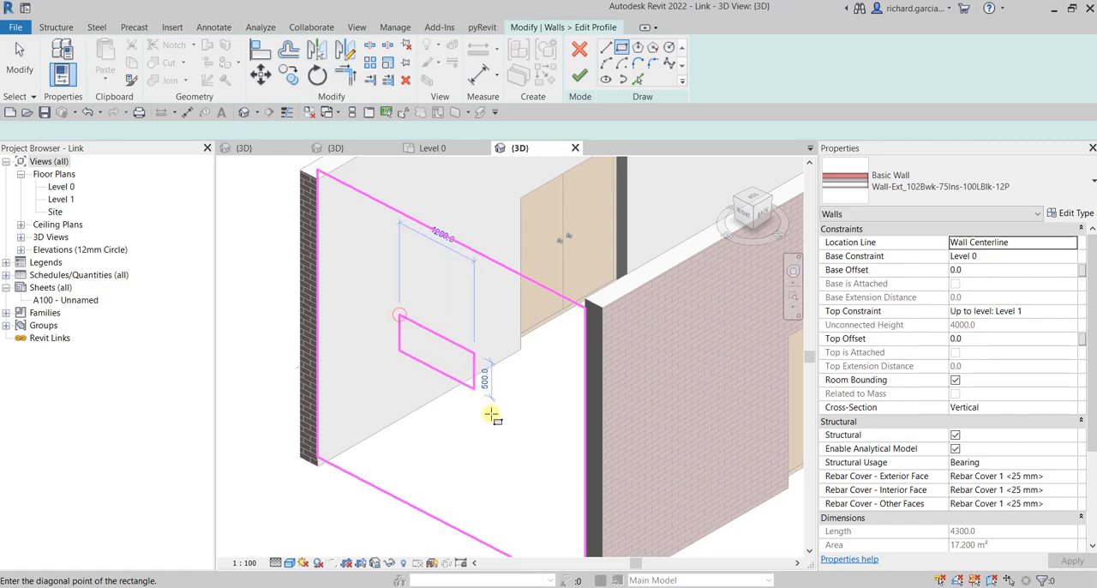
pyautogui.click(518, 468)
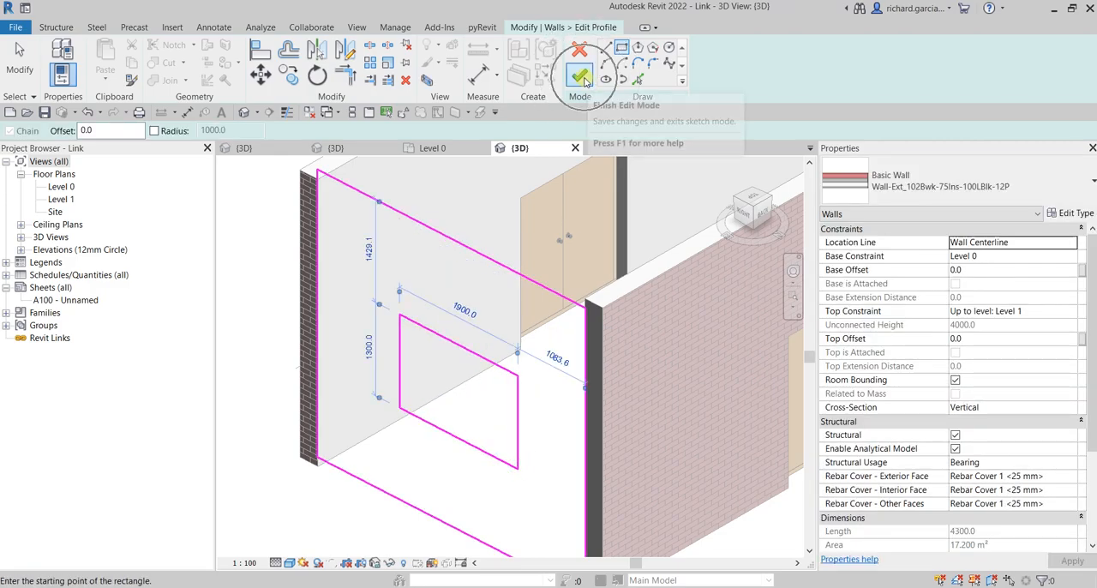
pyautogui.click(581, 78)
pyautogui.click(234, 280)
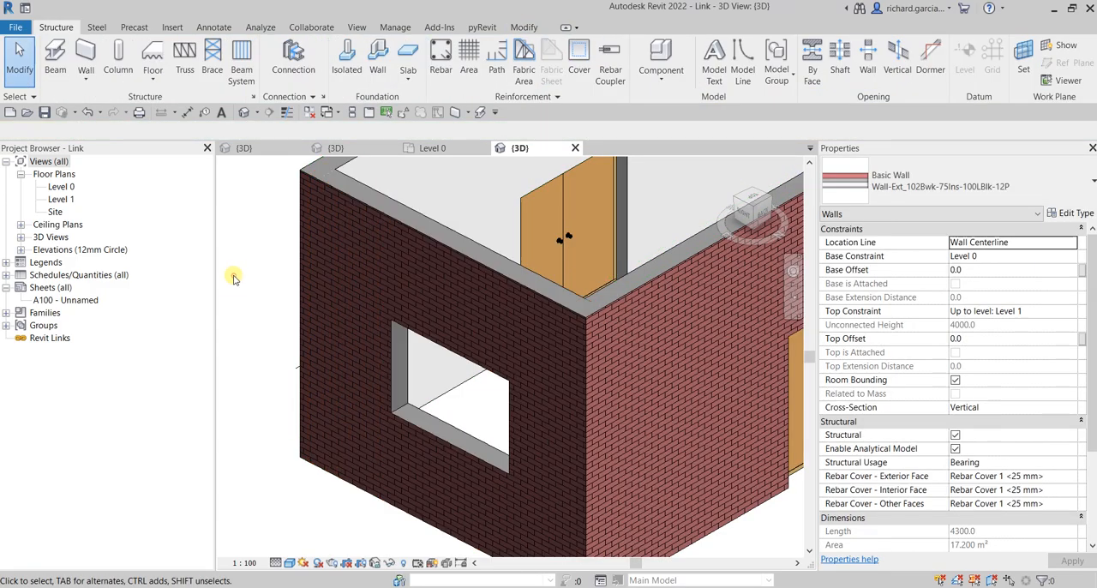
# Step: Turn on Select elements by face and select the double door in the back wall by its panel face
pyautogui.scroll(-4, 236, 282)
pyautogui.keyDown('shift'); pyautogui.moveTo(504, 364); pyautogui.dragTo(370, 345, button='middle'); pyautogui.keyUp('shift')
pyautogui.scroll(4, 355, 248)
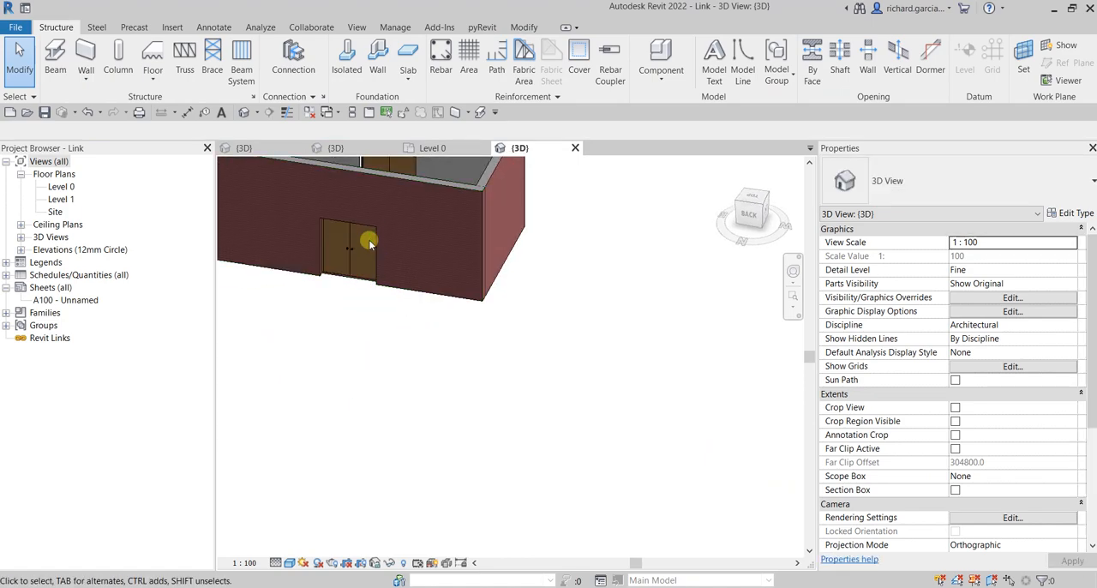
pyautogui.scroll(-2, 455, 283)
pyautogui.keyDown('shift'); pyautogui.moveTo(427, 378); pyautogui.dragTo(431, 338, button='middle'); pyautogui.keyUp('shift')
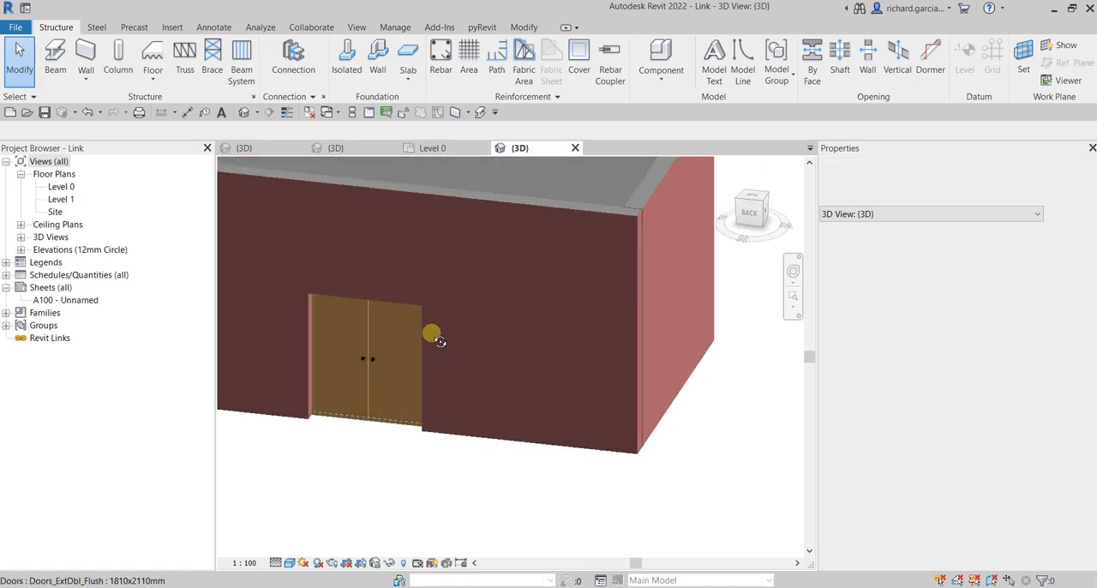
pyautogui.scroll(3, 392, 355)
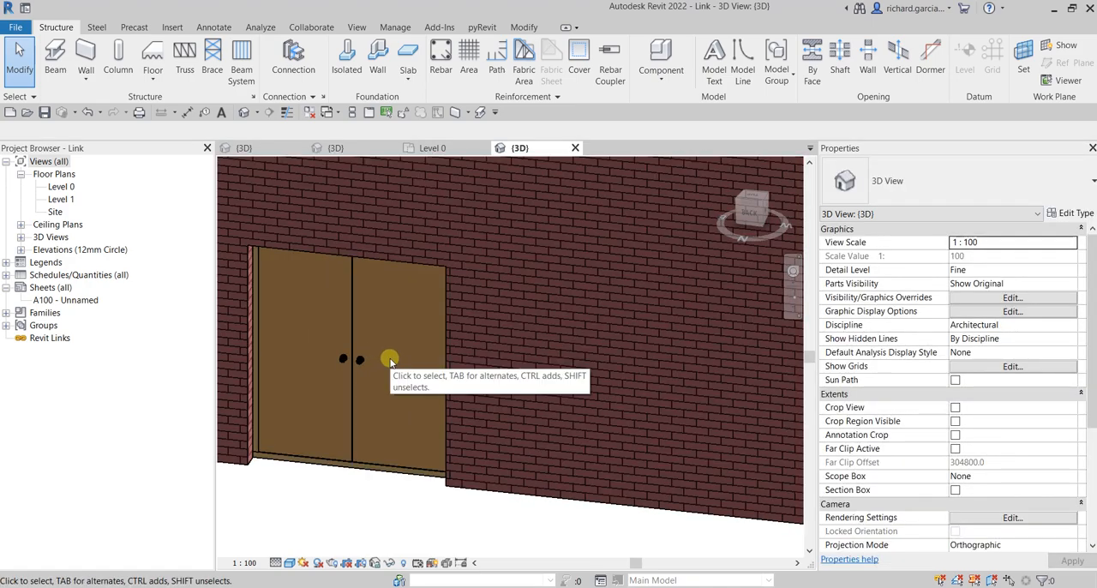
pyautogui.click(28, 96)
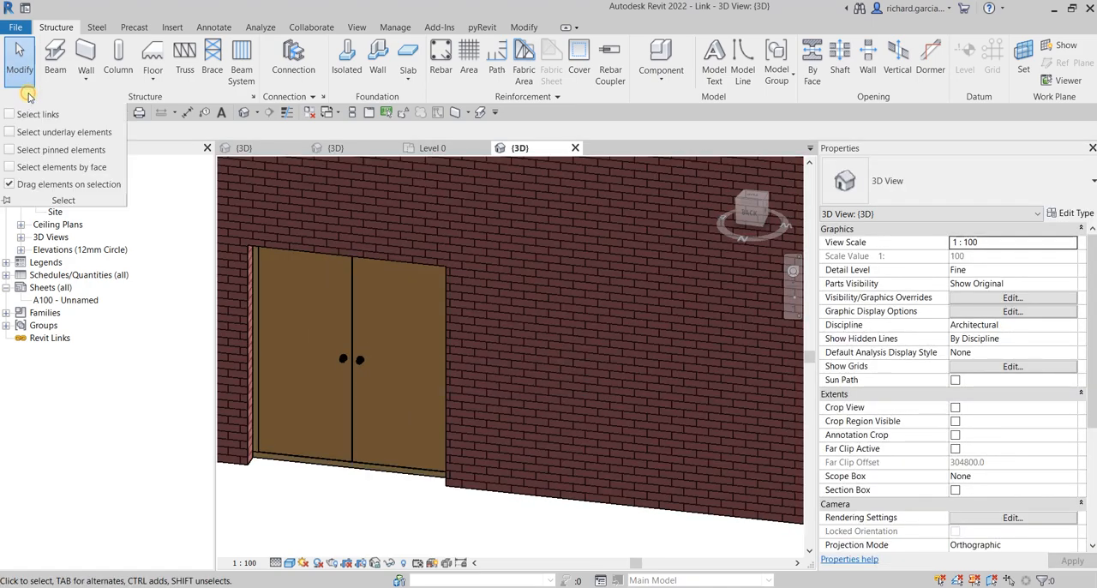
pyautogui.click(9, 167)
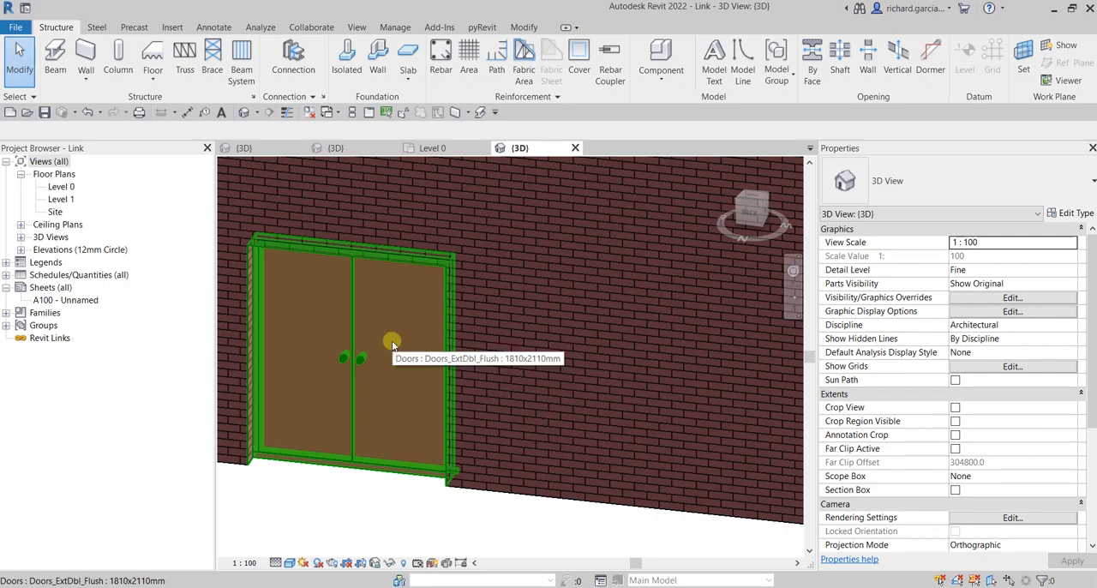
pyautogui.click(392, 345)
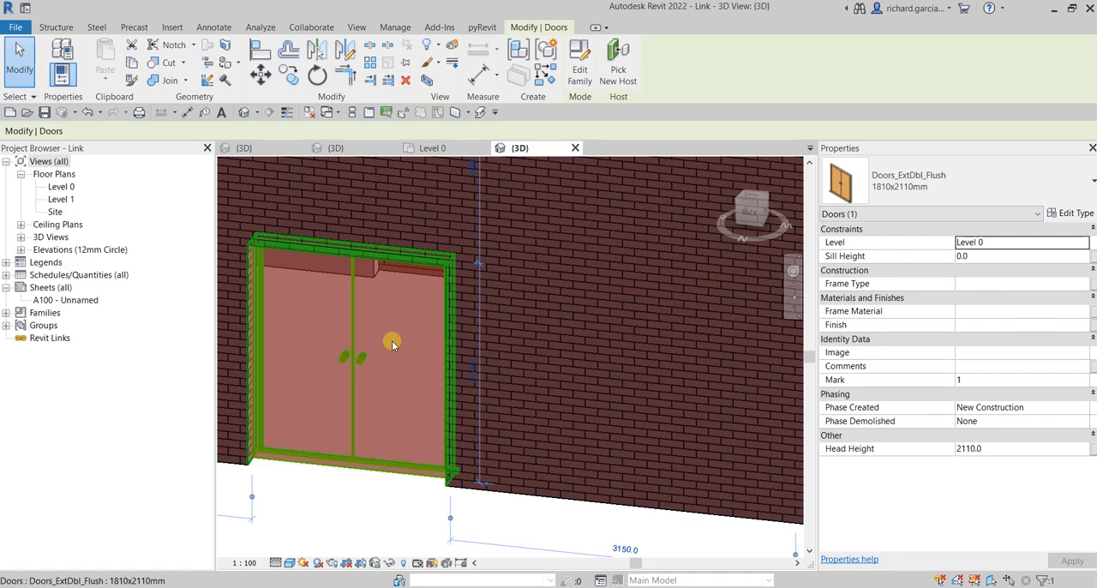
# Step: Review the Select elements by face option and clear the door selection
pyautogui.click(26, 96)
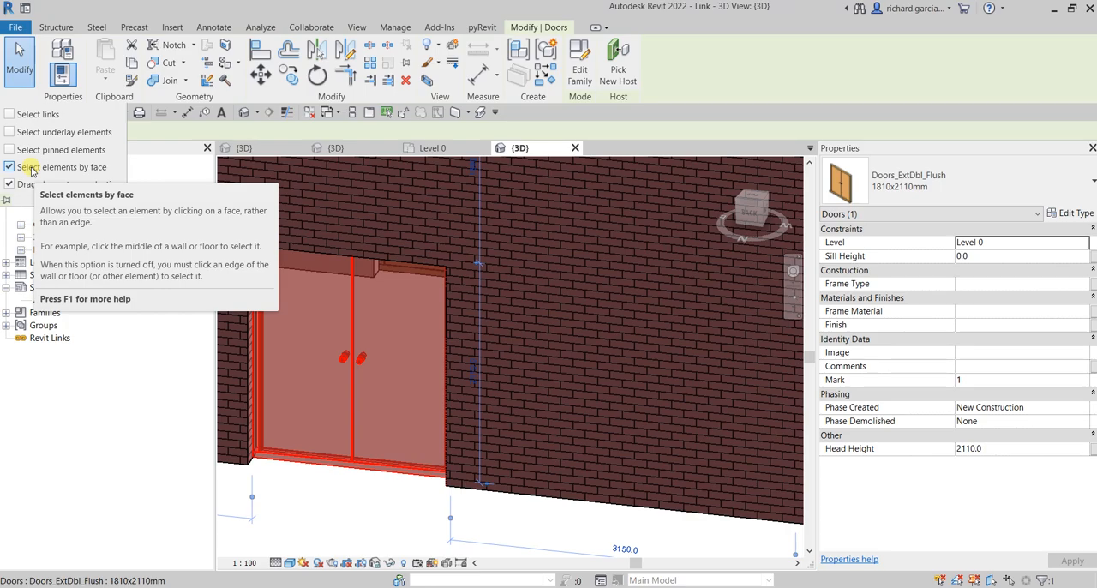
pyautogui.press('Escape')
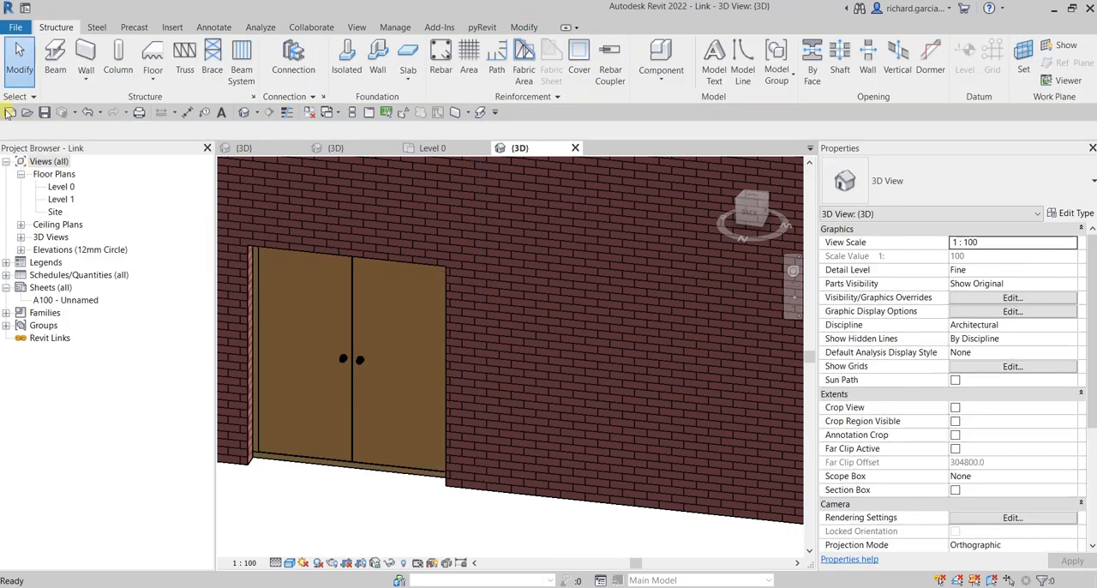
pyautogui.click(26, 100)
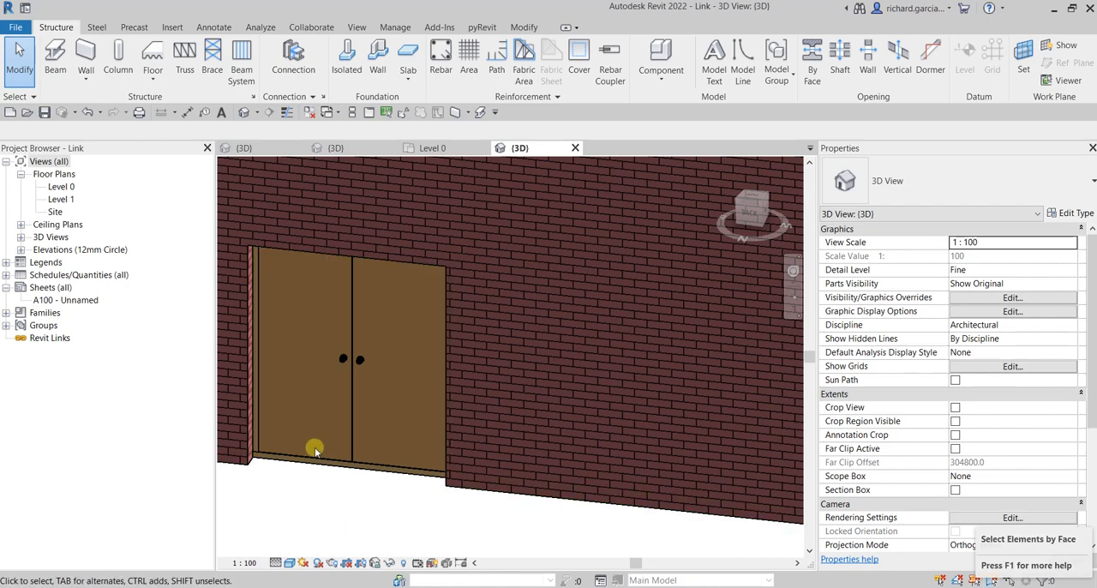
# Step: Select the long brick wall around the double door by its face, and deselect it
pyautogui.keyDown('shift'); pyautogui.moveTo(405, 348); pyautogui.dragTo(400, 319, button='middle'); pyautogui.keyUp('shift')
pyautogui.press('ctrl')
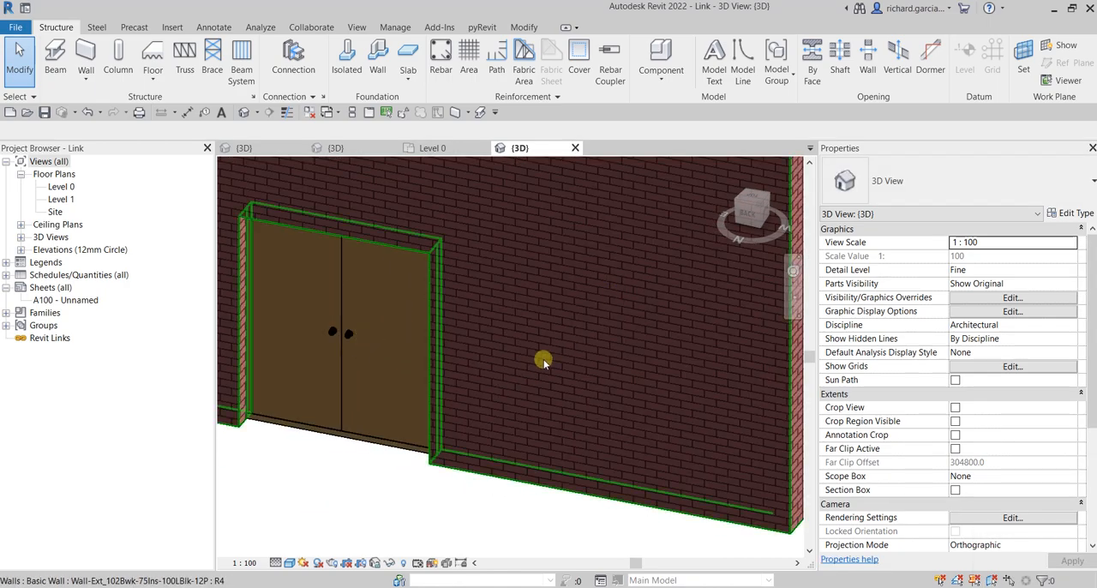
pyautogui.scroll(-4, 544, 361)
pyautogui.scroll(3, 566, 348)
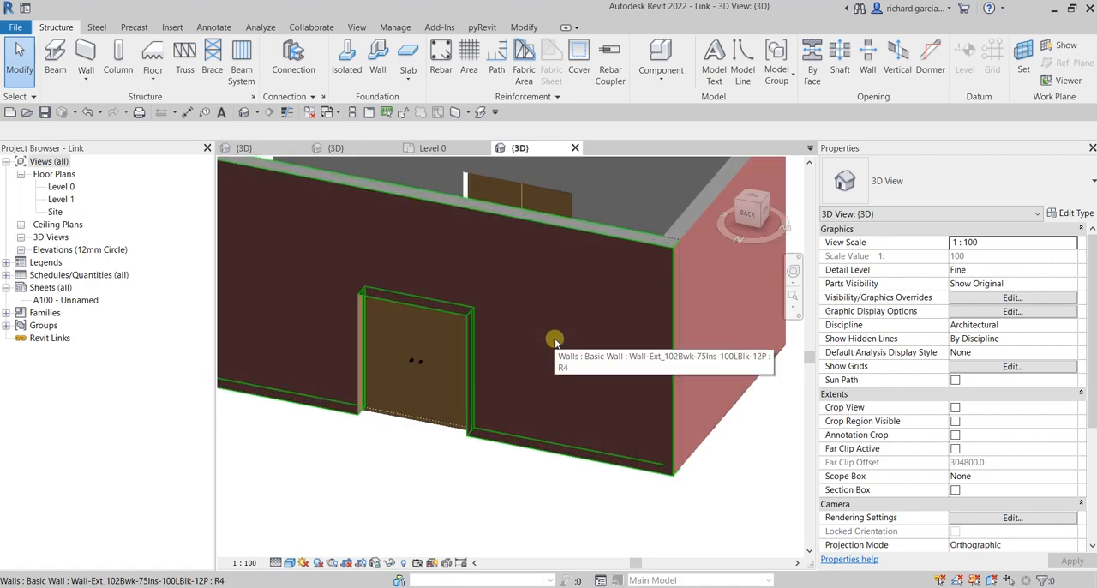
pyautogui.click(568, 330)
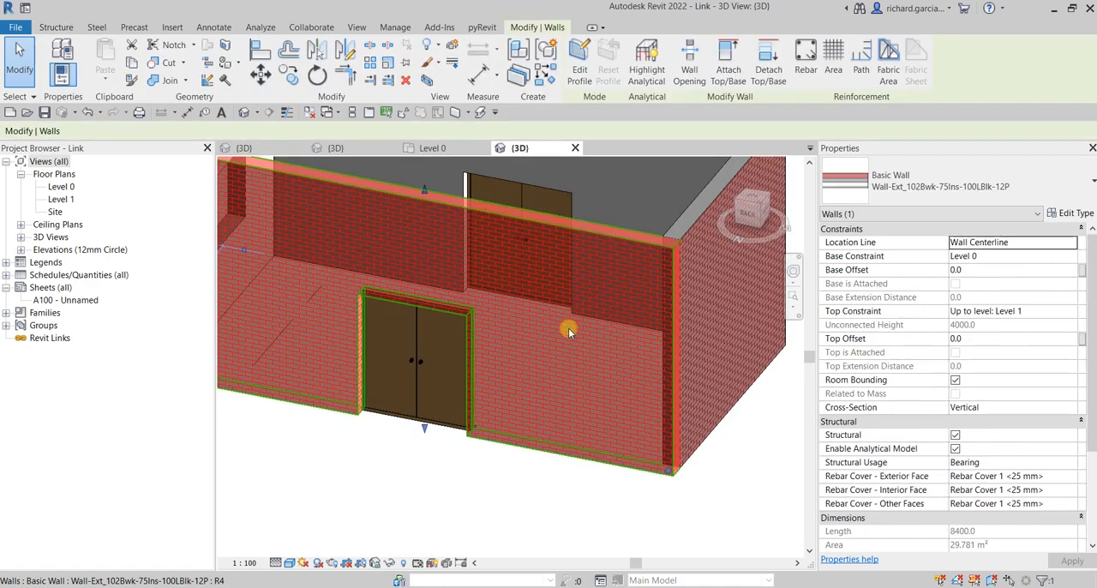
pyautogui.click(469, 491)
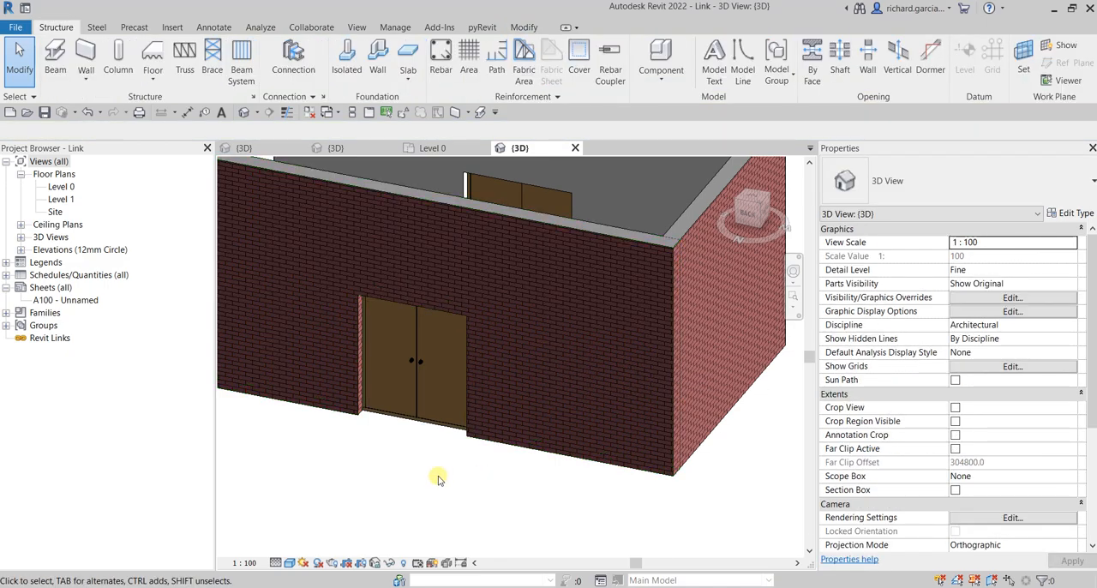
# Step: Select the back wall's double door by its face again, and turn off Select elements by face
pyautogui.scroll(3, 438, 479)
pyautogui.scroll(-1, 392, 436)
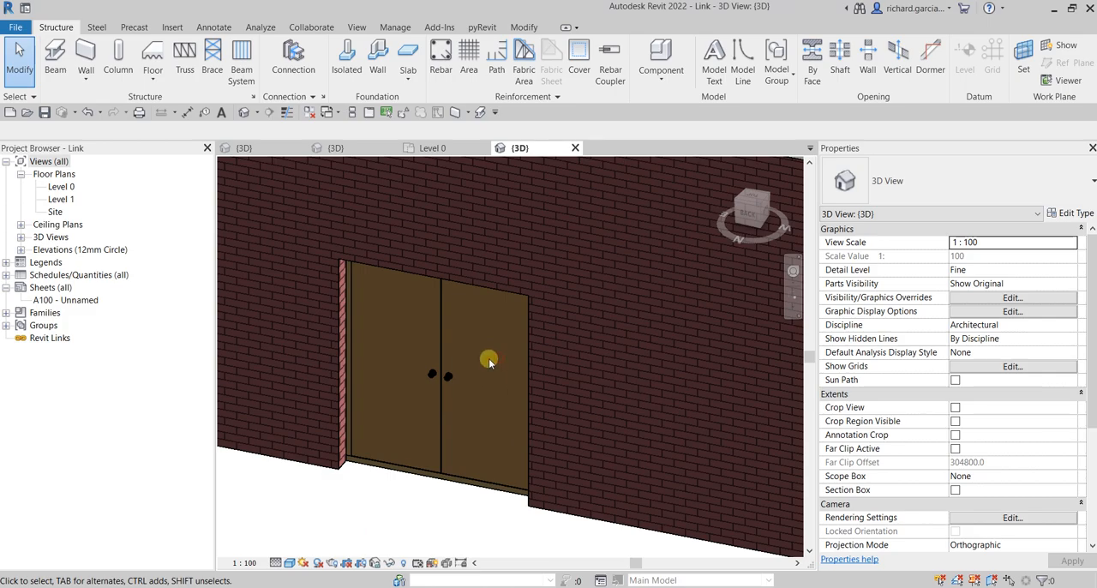
pyautogui.click(23, 100)
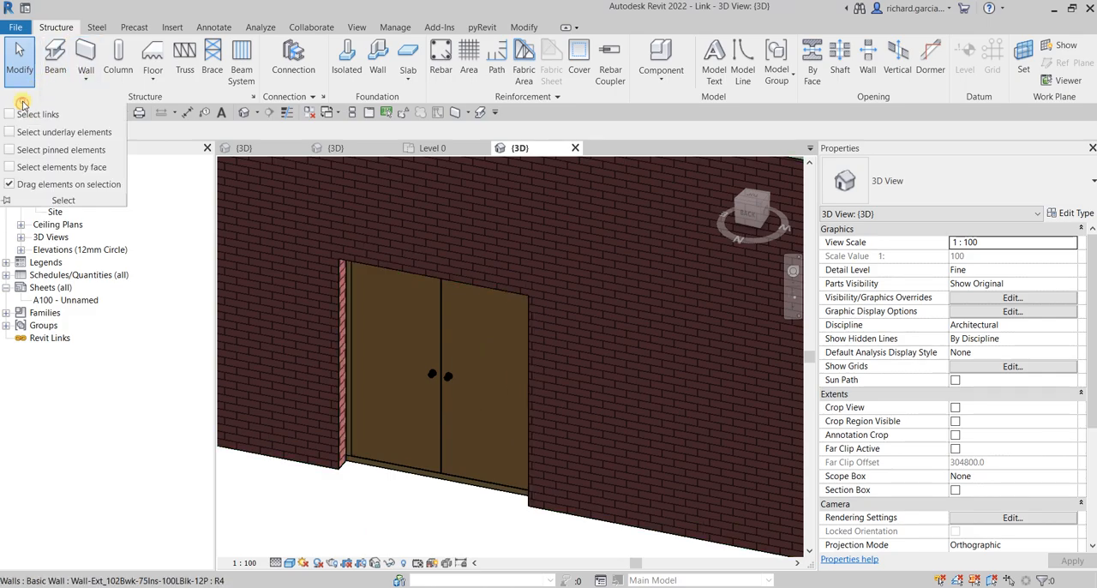
pyautogui.click(10, 167)
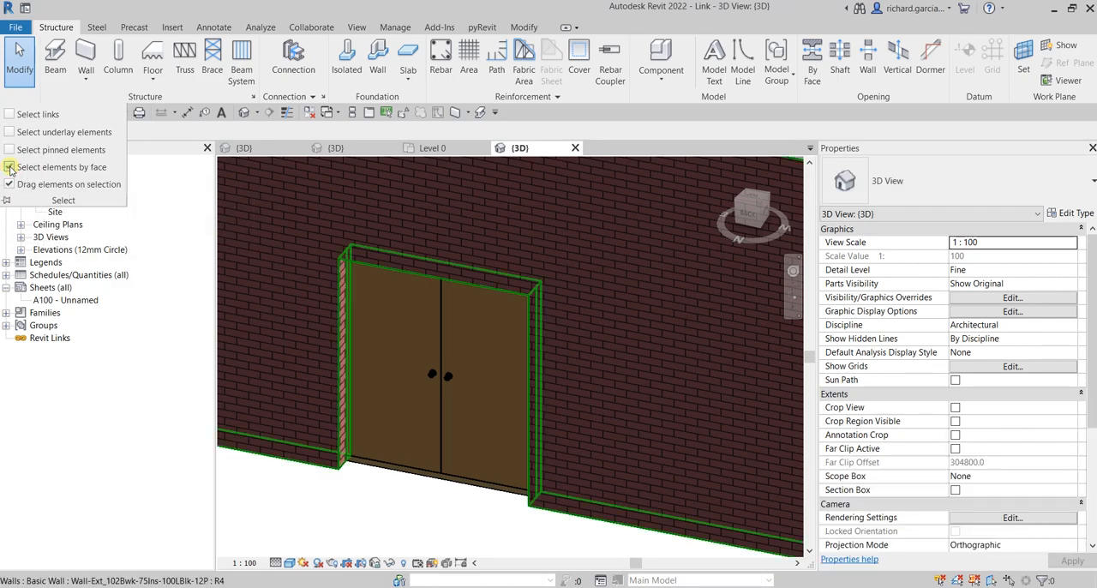
pyautogui.click(470, 388)
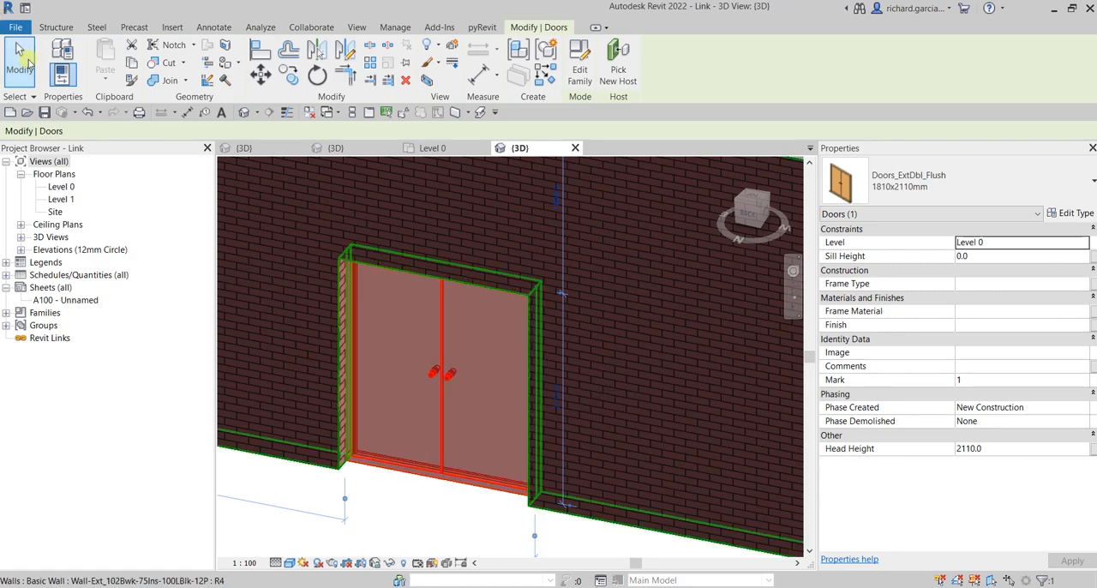
pyautogui.click(34, 98)
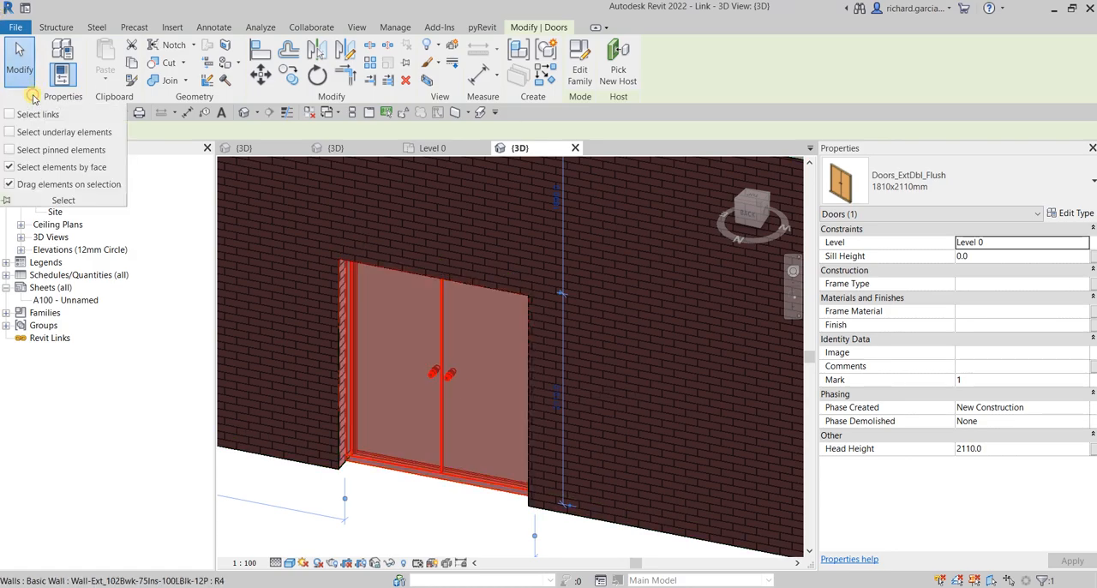
pyautogui.click(8, 168)
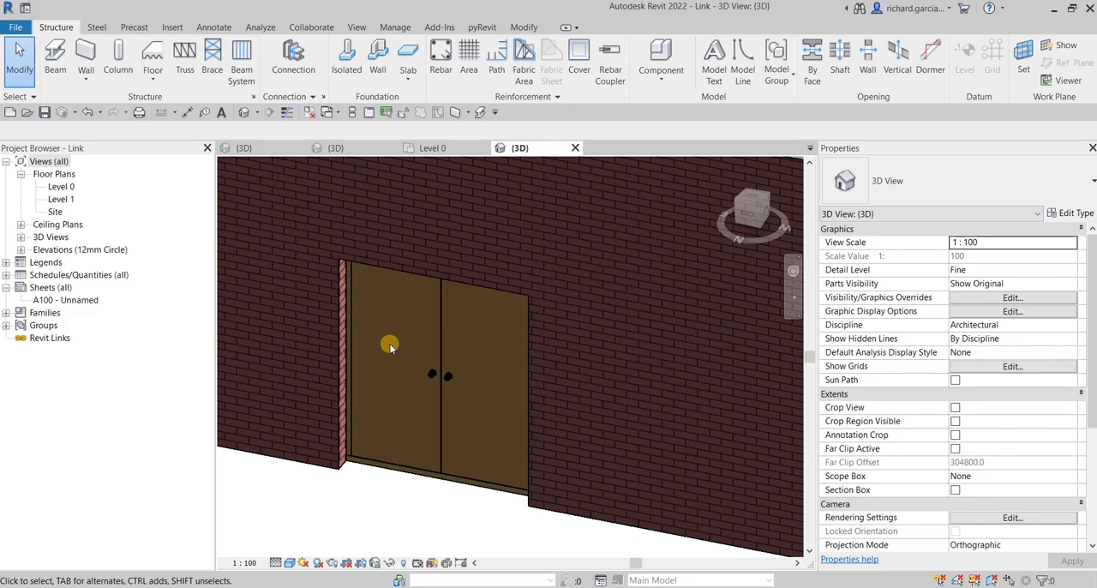
# Step: Review the Drag elements on selection option and open the Level 0 floor plan
pyautogui.click(21, 96)
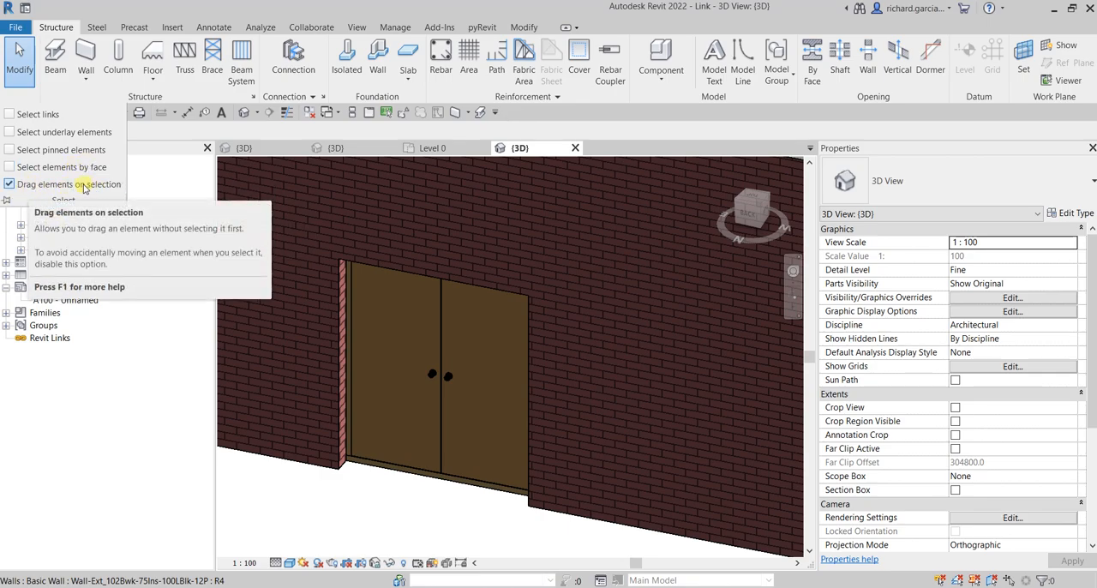
pyautogui.scroll(-4, 433, 305)
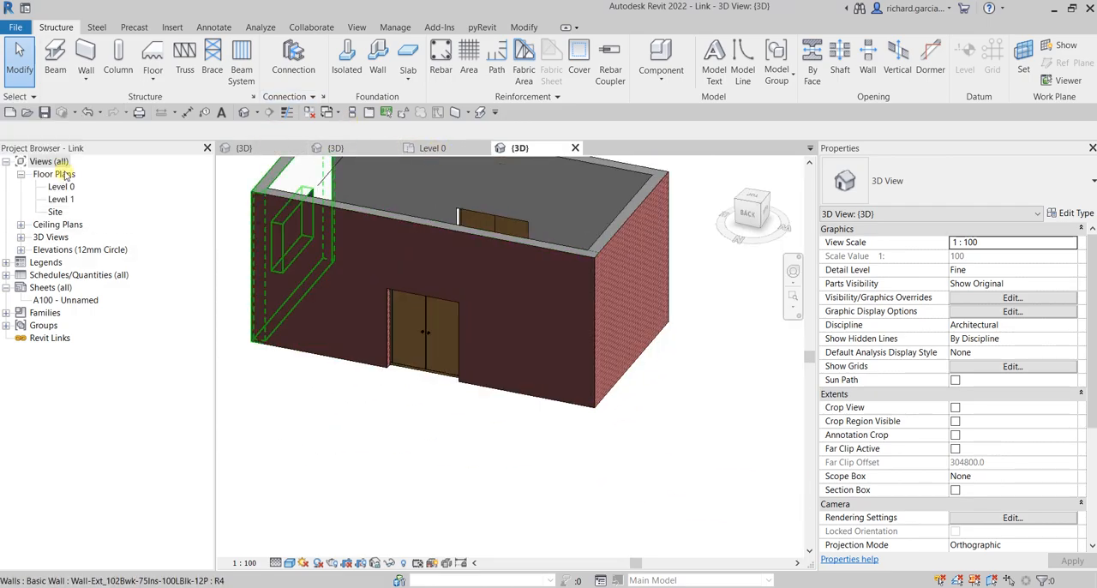
pyautogui.click(61, 187)
pyautogui.doubleClick(65, 189)
pyautogui.scroll(4, 562, 327)
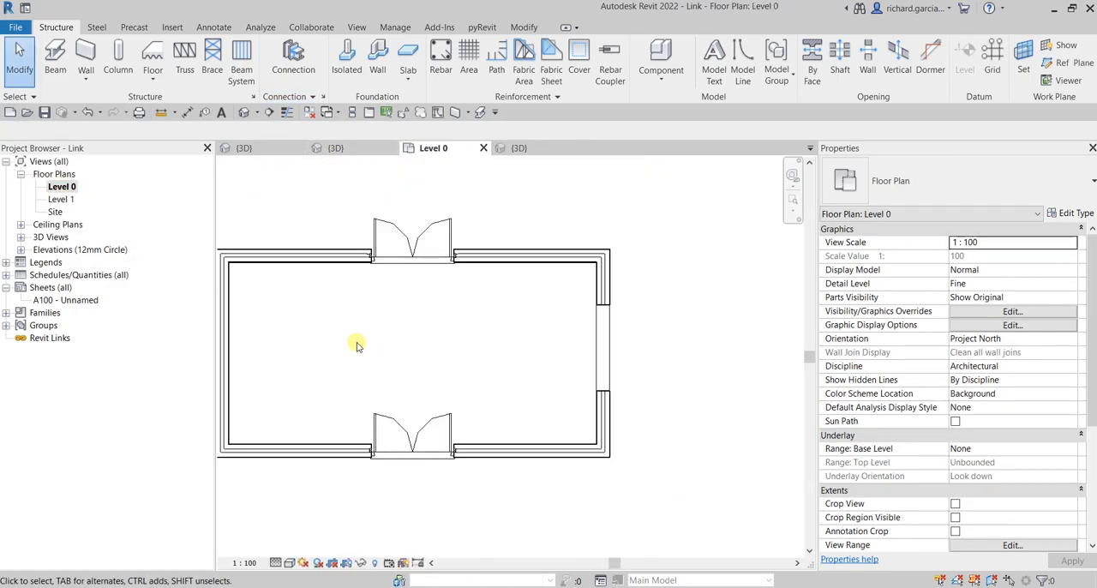
# Step: Move the left end wall of the plan outward until it is 12700 from the opposite wall
pyautogui.moveTo(358, 347); pyautogui.dragTo(631, 349, button='middle')
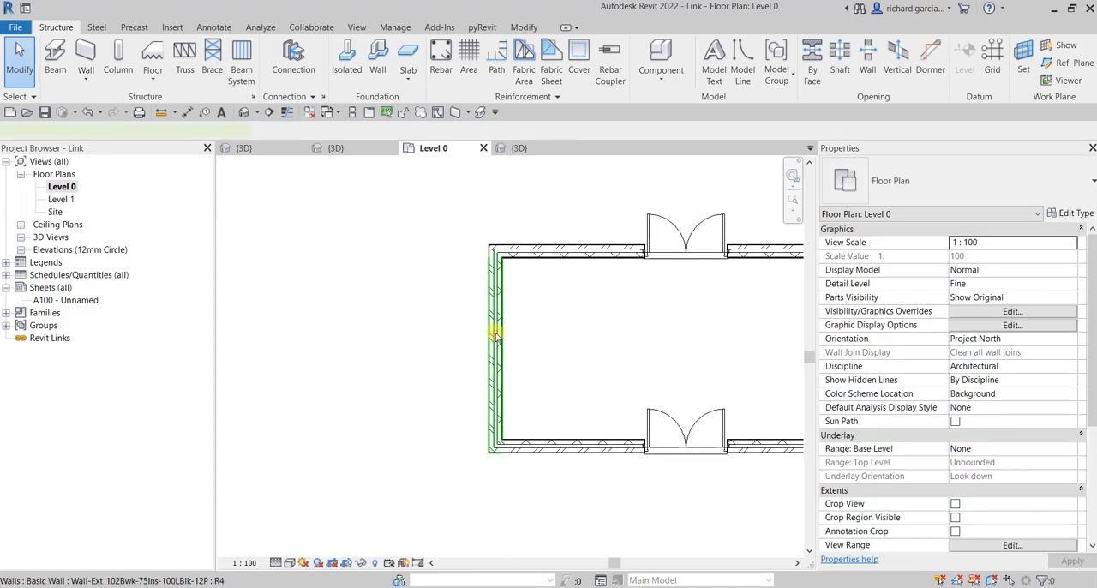
pyautogui.click(496, 336)
pyautogui.moveTo(495, 336); pyautogui.dragTo(287, 328)
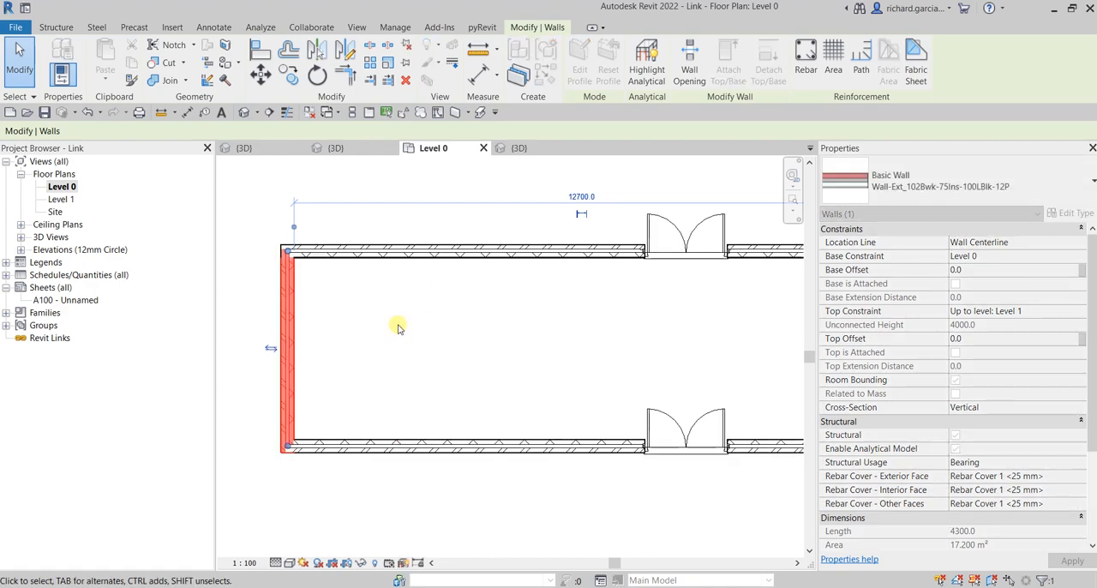
# Step: Turn off Drag elements on selection and try to move the left end wall without selecting it first
pyautogui.click(1010, 580)
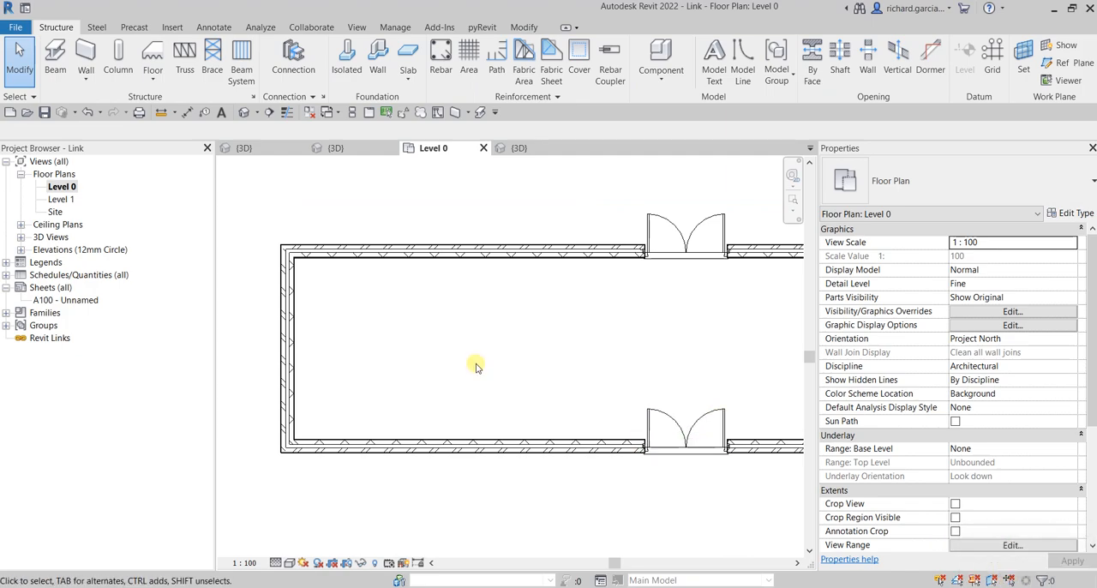
pyautogui.moveTo(473, 363); pyautogui.dragTo(610, 365, button='middle')
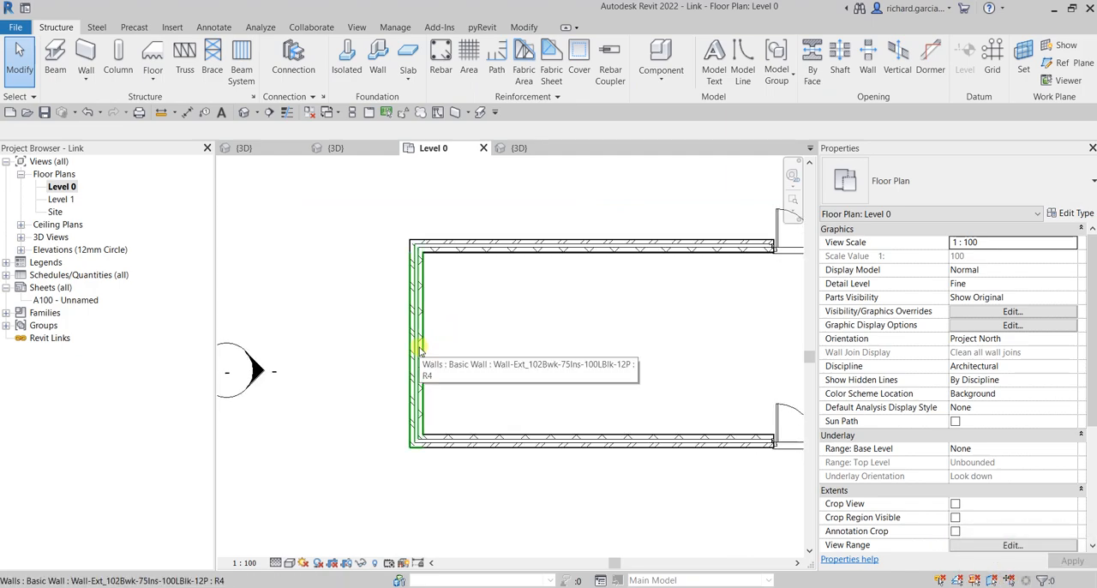
pyautogui.moveTo(419, 347); pyautogui.dragTo(720, 350)
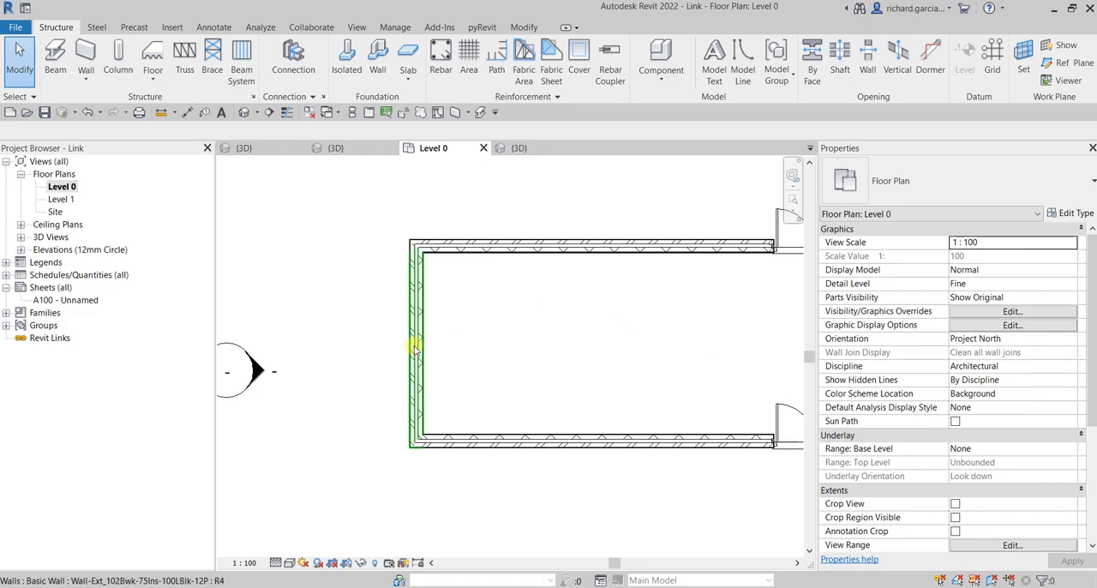
pyautogui.moveTo(429, 349); pyautogui.dragTo(660, 379)
pyautogui.moveTo(424, 322); pyautogui.dragTo(674, 331)
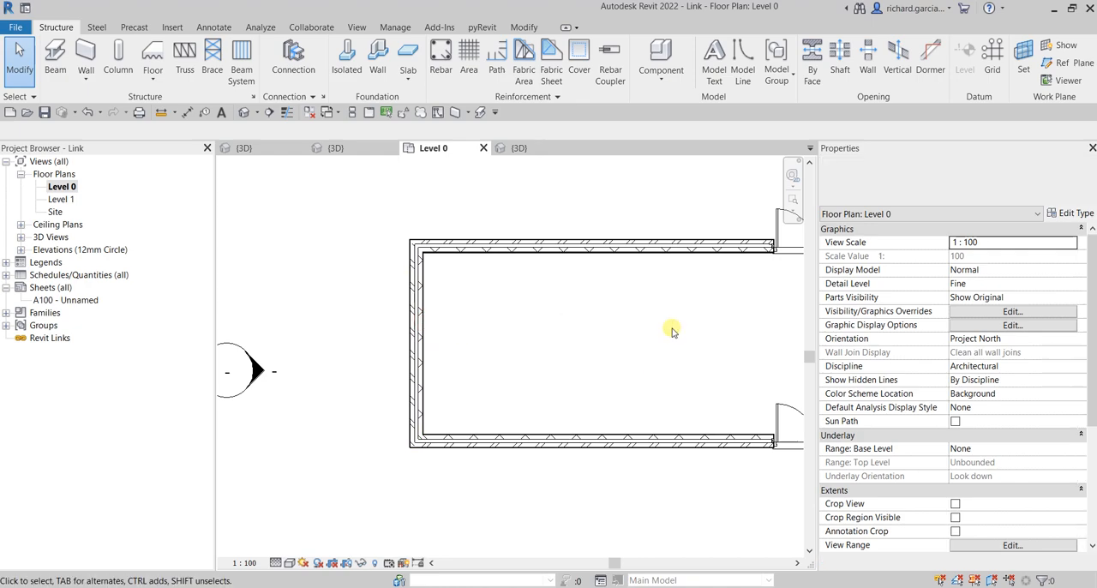
# Step: Turn on Drag elements on selection and move the left end wall inward toward the double doors
pyautogui.click(1009, 582)
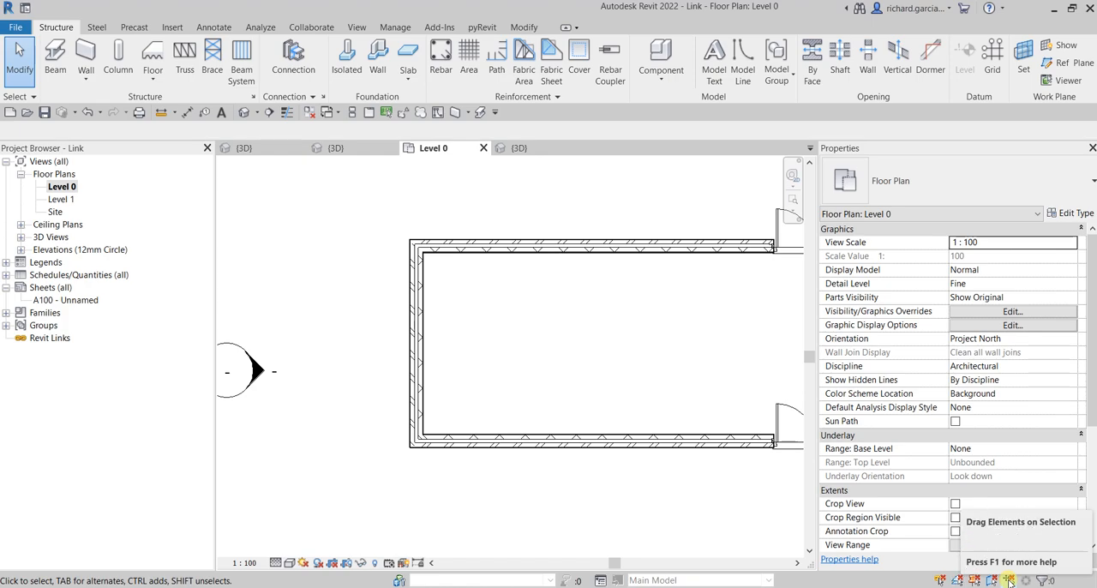
pyautogui.click(420, 337)
pyautogui.moveTo(472, 337); pyautogui.dragTo(627, 327)
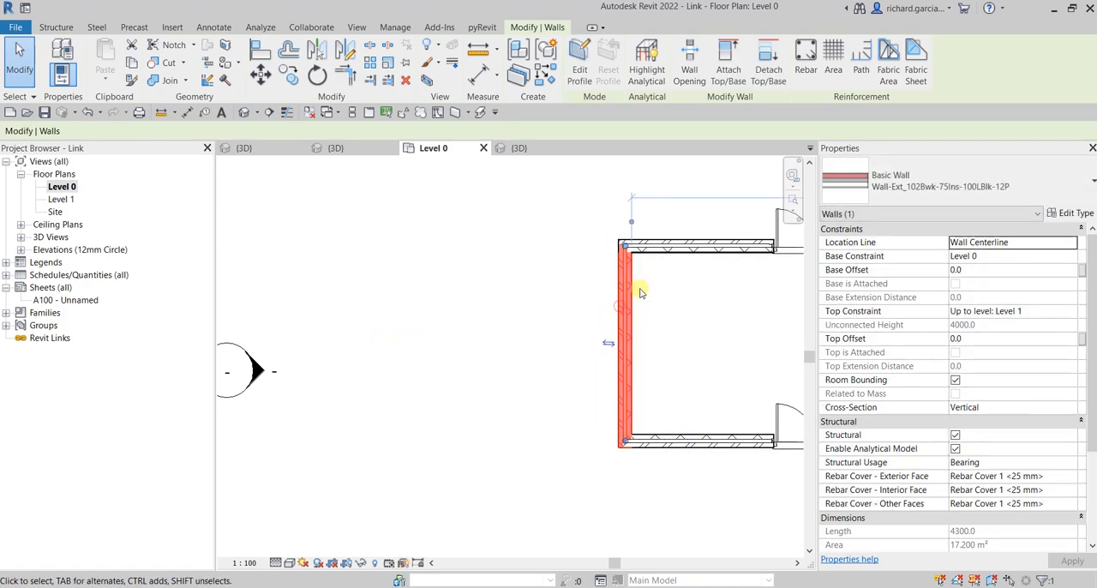
# Step: Move the plan's upper wall upward and its lower wall downward, leaving the two walls 7500 apart
pyautogui.click(667, 249)
pyautogui.moveTo(667, 224); pyautogui.dragTo(671, 192)
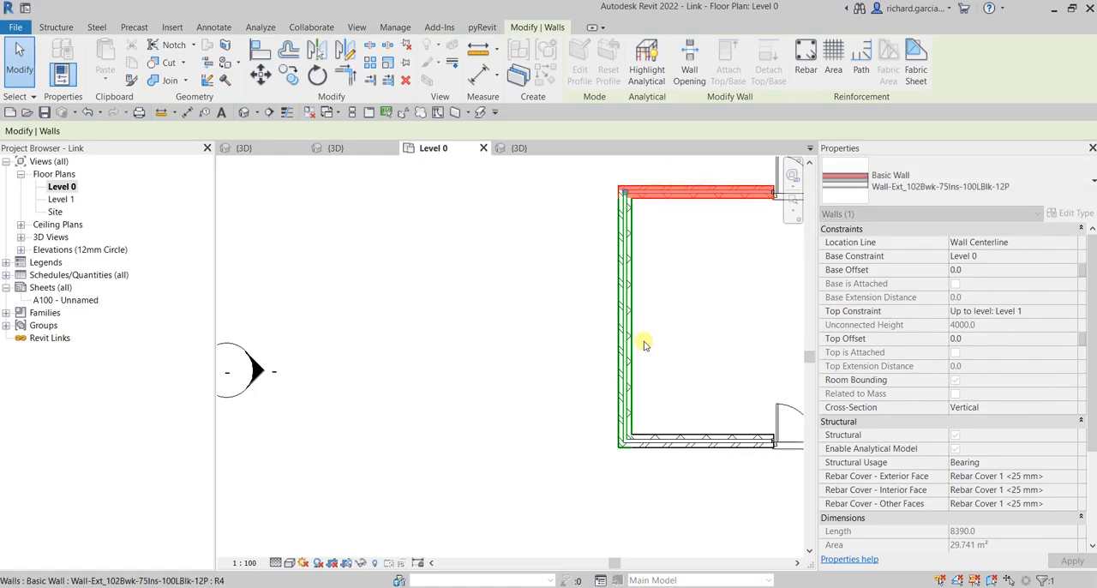
pyautogui.scroll(-2, 658, 445)
pyautogui.moveTo(696, 427); pyautogui.dragTo(500, 416, button='middle')
pyautogui.click(595, 429)
pyautogui.moveTo(595, 429); pyautogui.dragTo(596, 485)
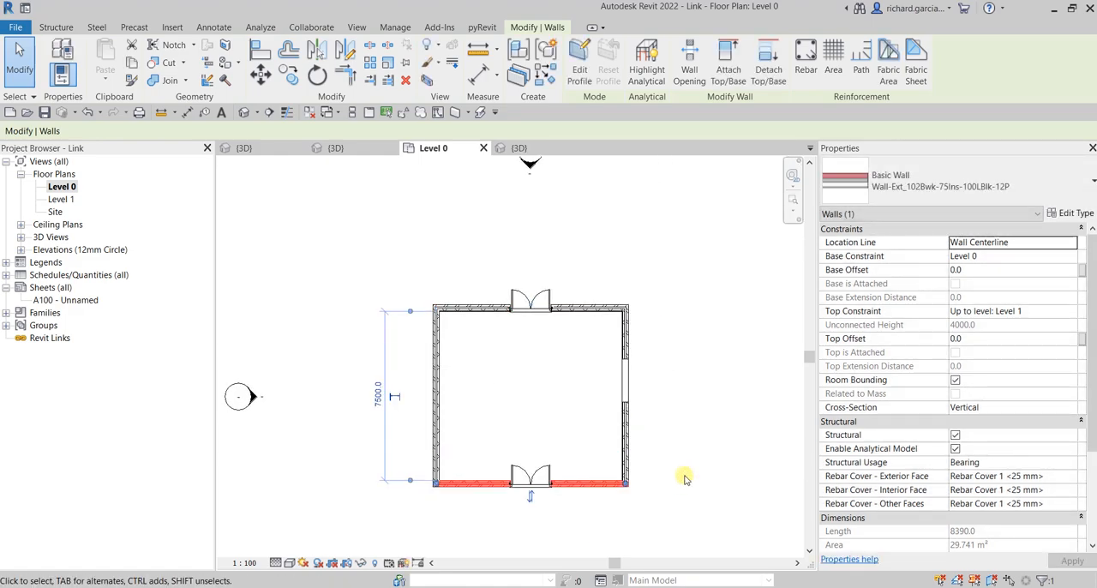
# Step: Turn off Drag elements on selection from the selection options and try again to move the unselected left wall outward
pyautogui.click(32, 99)
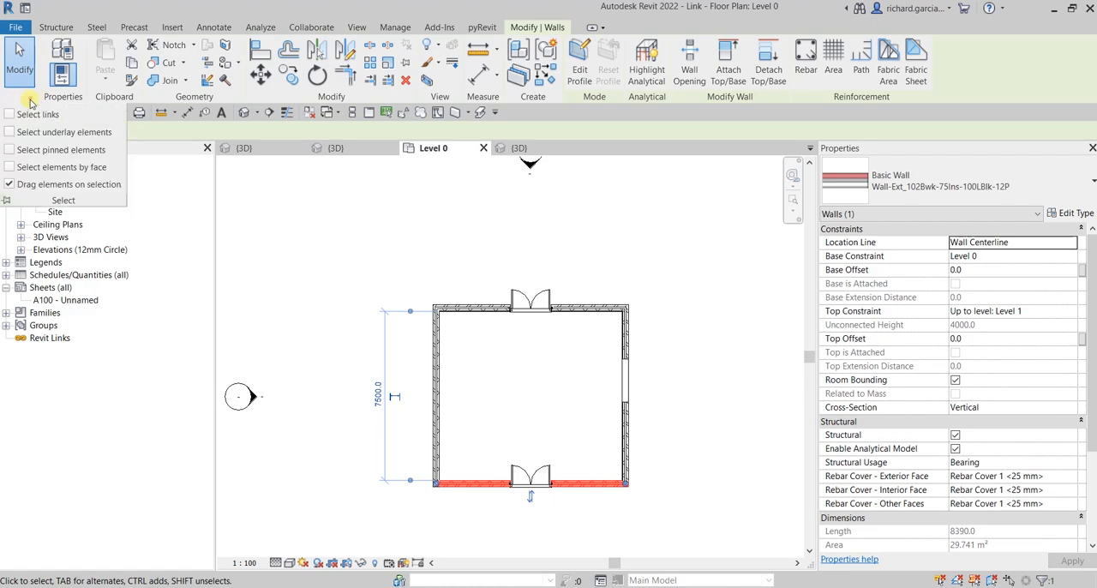
pyautogui.click(10, 185)
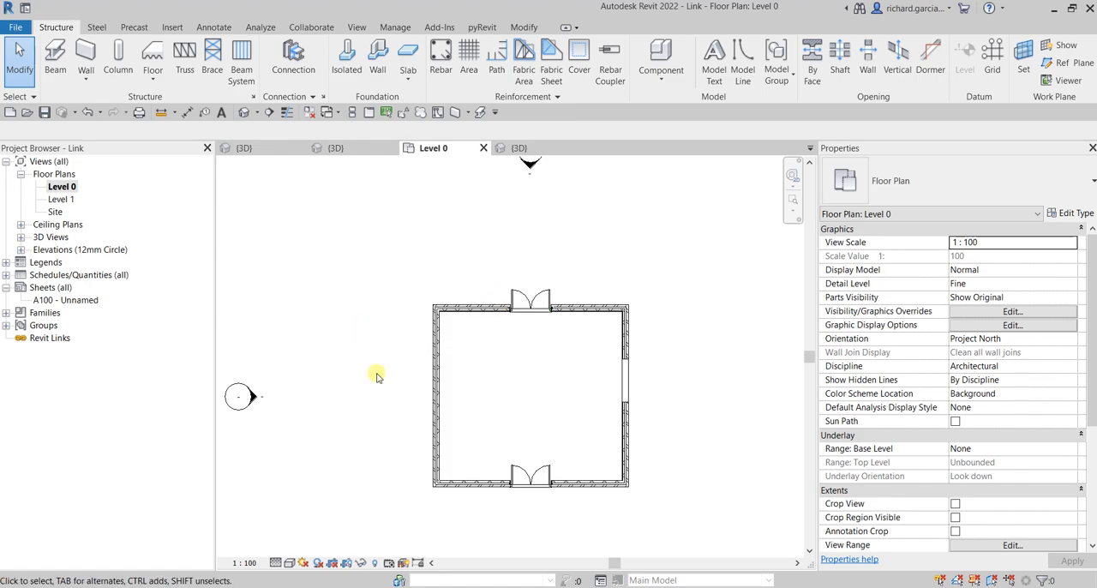
pyautogui.moveTo(434, 369); pyautogui.dragTo(320, 378)
pyautogui.moveTo(435, 350); pyautogui.dragTo(399, 352)
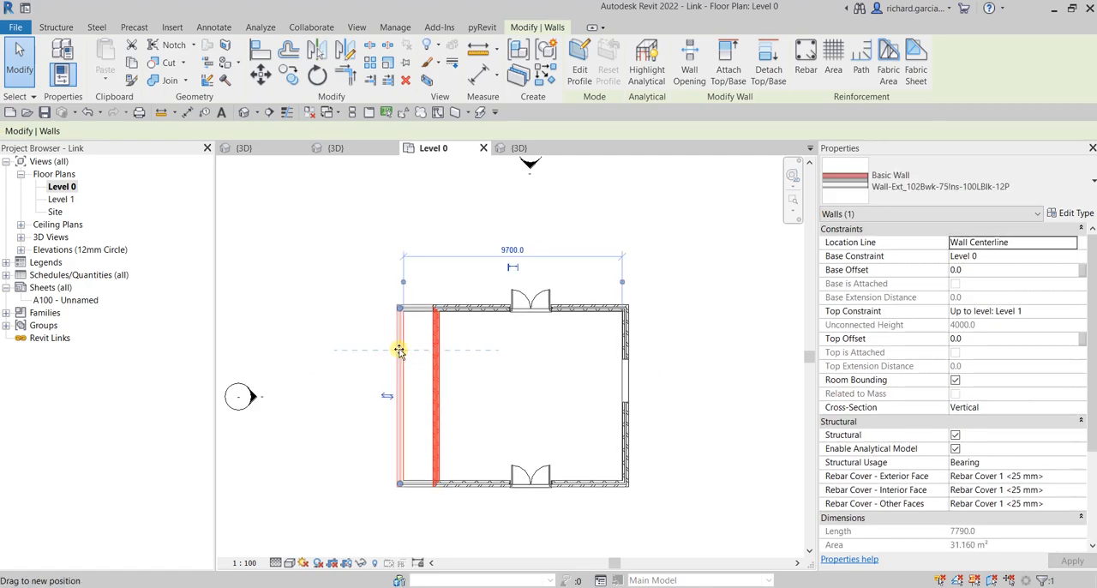
pyautogui.press('Escape')
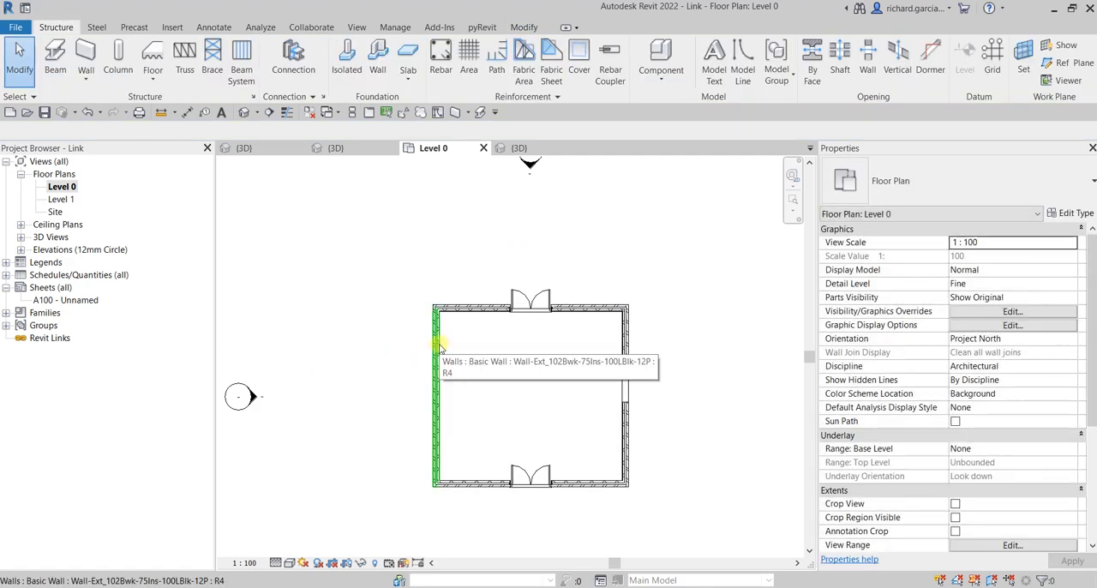
pyautogui.moveTo(435, 342); pyautogui.dragTo(307, 334)
pyautogui.click(305, 257)
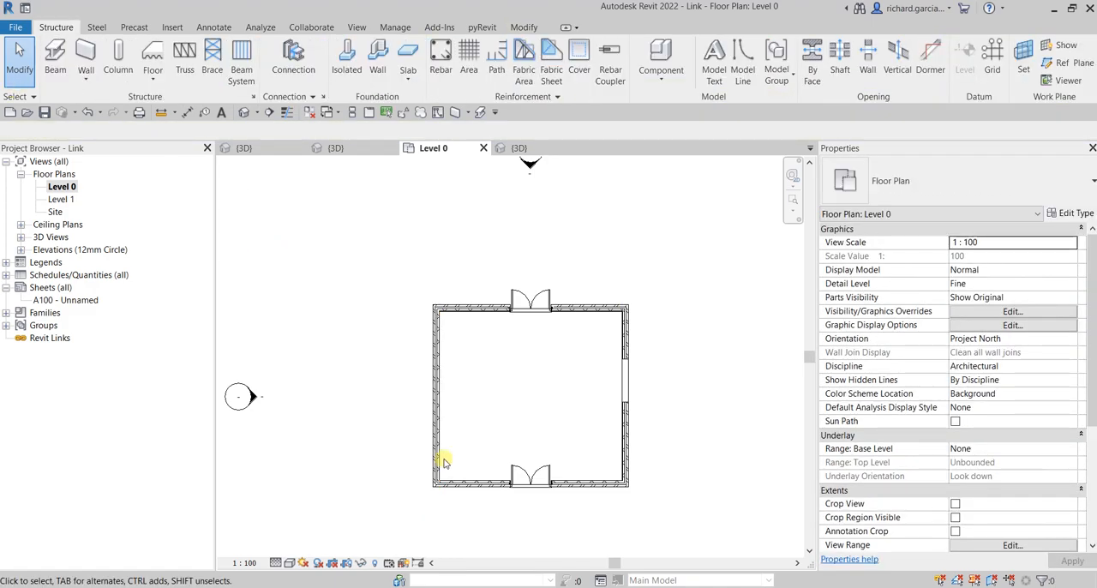
# Step: Select the left wall first, move it outward from the room, and clear the selection
pyautogui.click(435, 336)
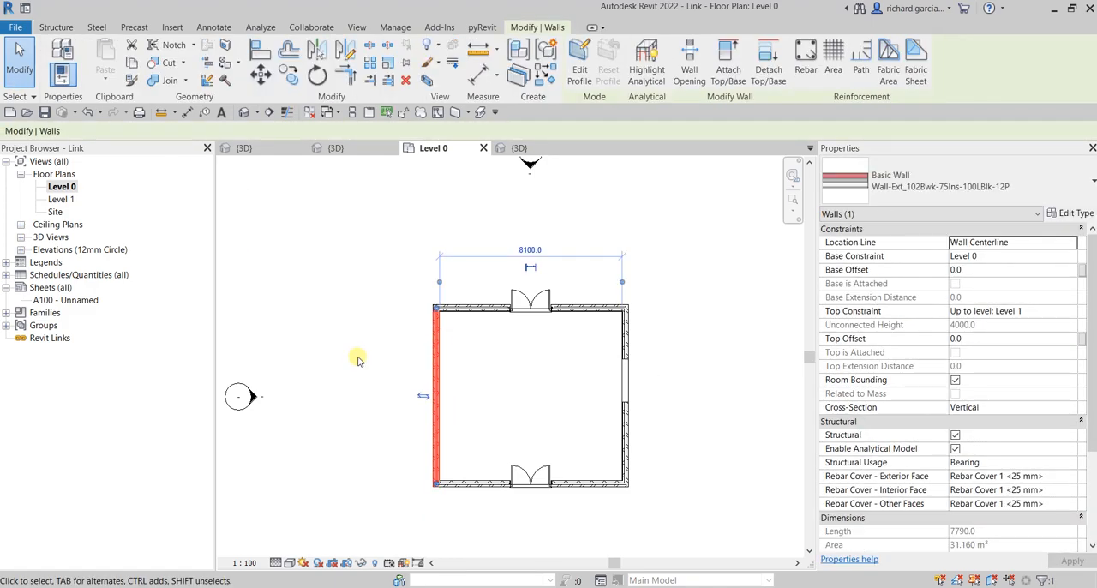
pyautogui.moveTo(438, 345); pyautogui.dragTo(378, 350)
pyautogui.click(456, 360)
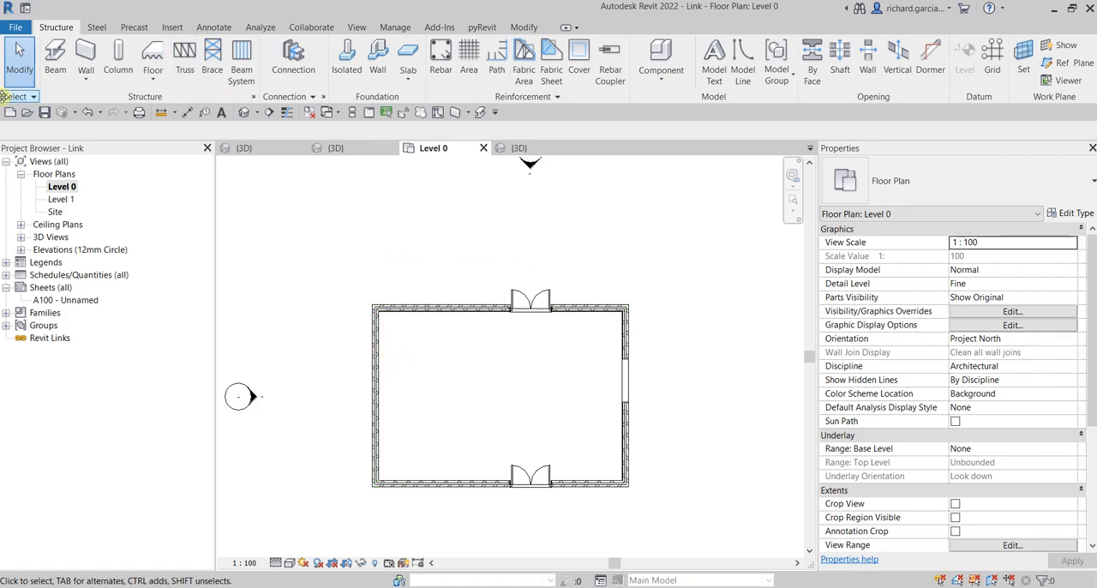
# Step: Turn Drag elements on selection back on, move the upper wall with its double door outward, and deselect it
pyautogui.click(27, 100)
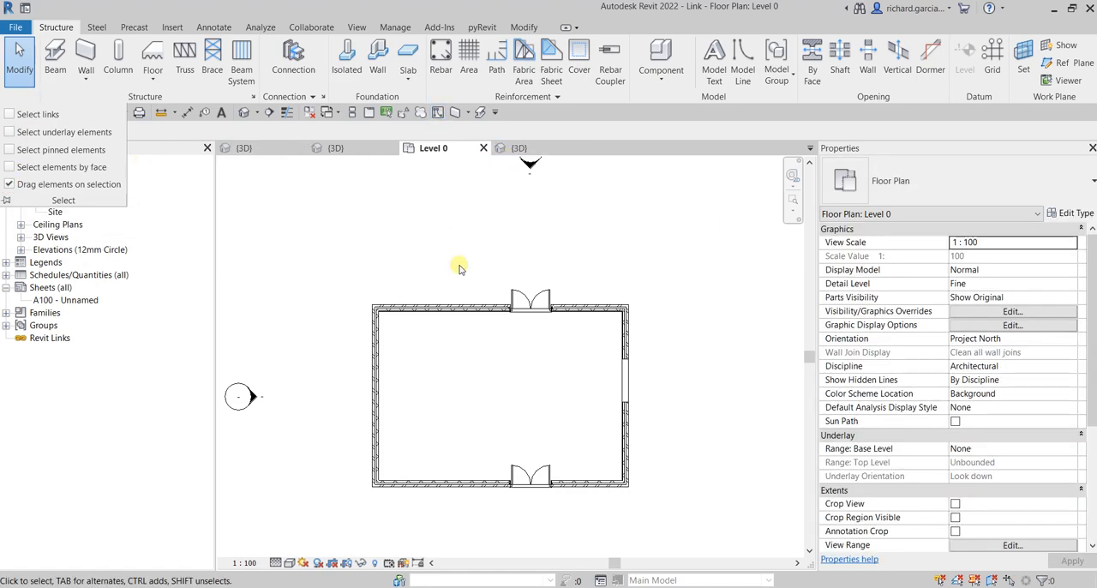
pyautogui.click(458, 309)
pyautogui.moveTo(458, 302); pyautogui.dragTo(467, 260)
pyautogui.click(458, 401)
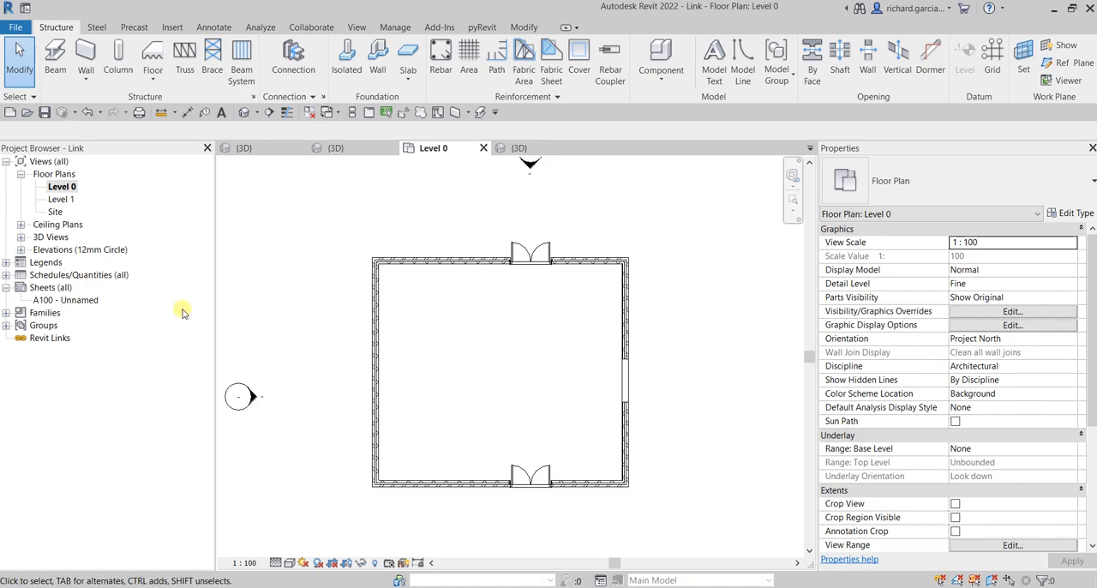
# Step: Review the list of selection options once more
pyautogui.click(29, 97)
pyautogui.click(33, 98)
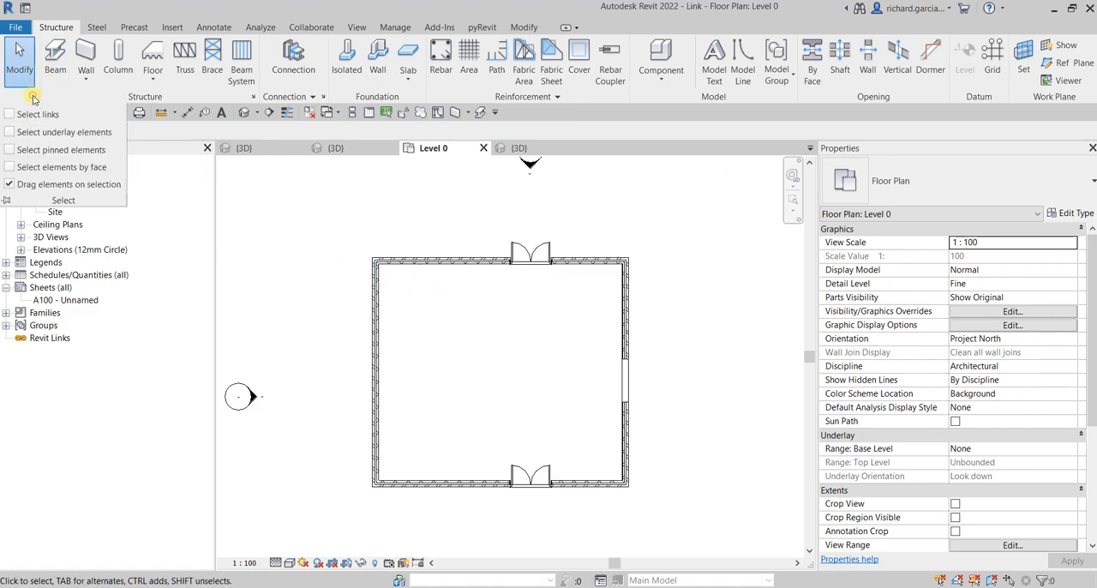